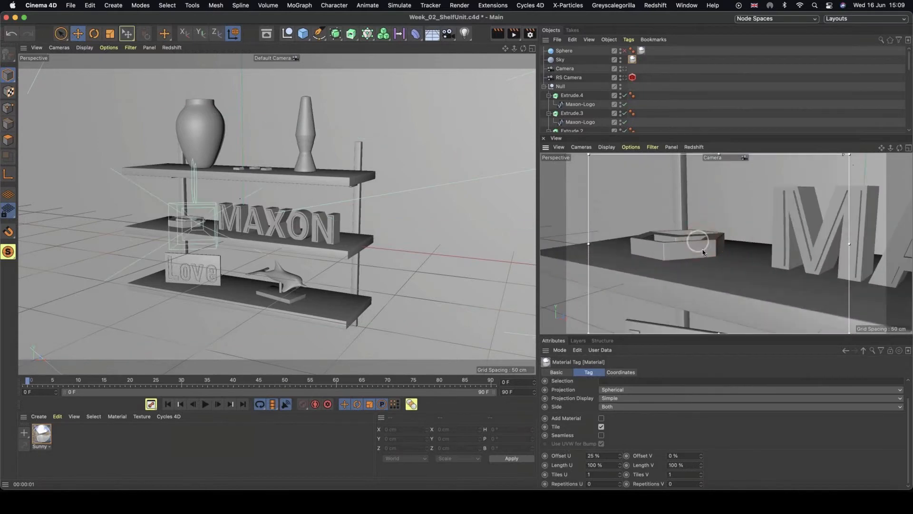
Create a new Standard material in the material manager.
left_click_drag(699, 243, 695, 261, "alt")
right_click_drag(685, 260, 738, 261, "alt")
left_click_drag(700, 260, 706, 304, "alt")
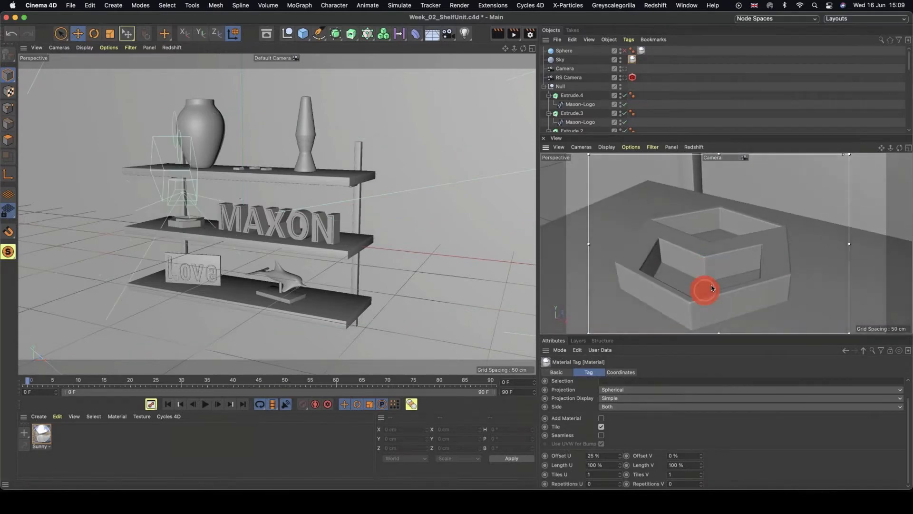
middle_click_drag(707, 289, 712, 273, "alt")
key("super+r")
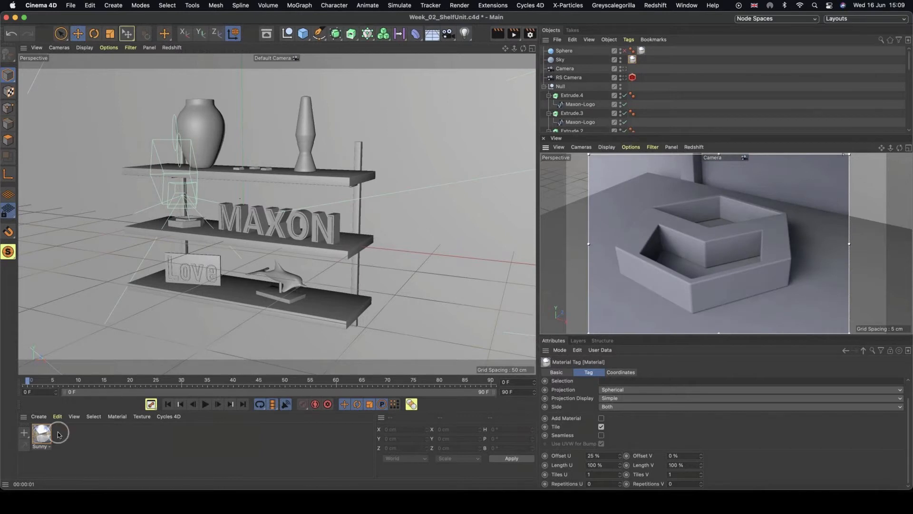
left_click(39, 416)
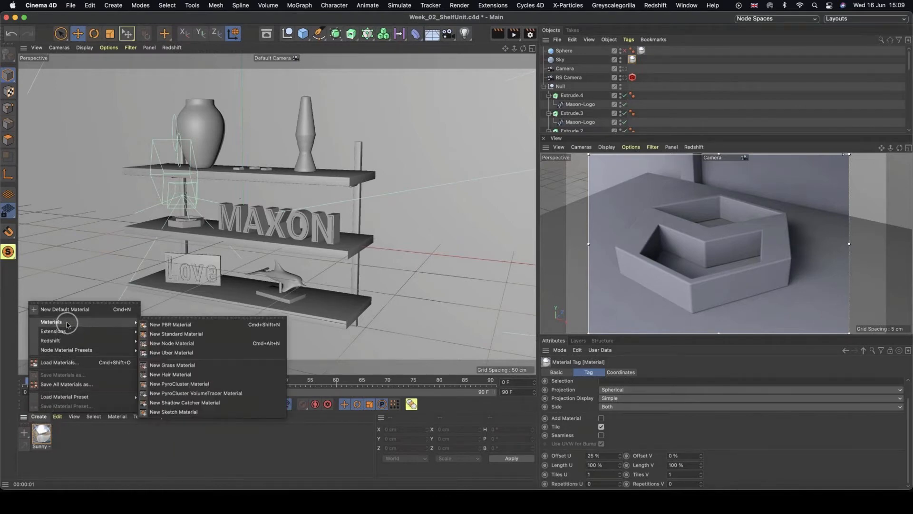
mouse_move(67, 322)
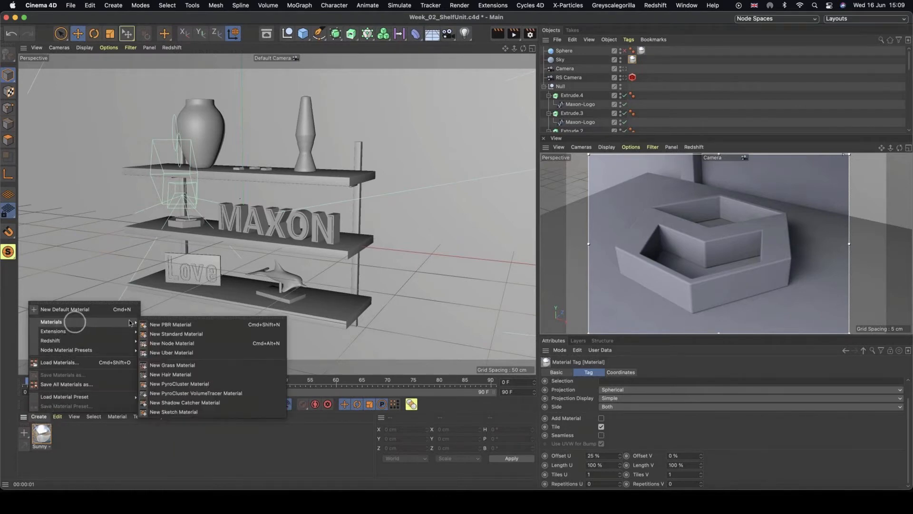
left_click(190, 334)
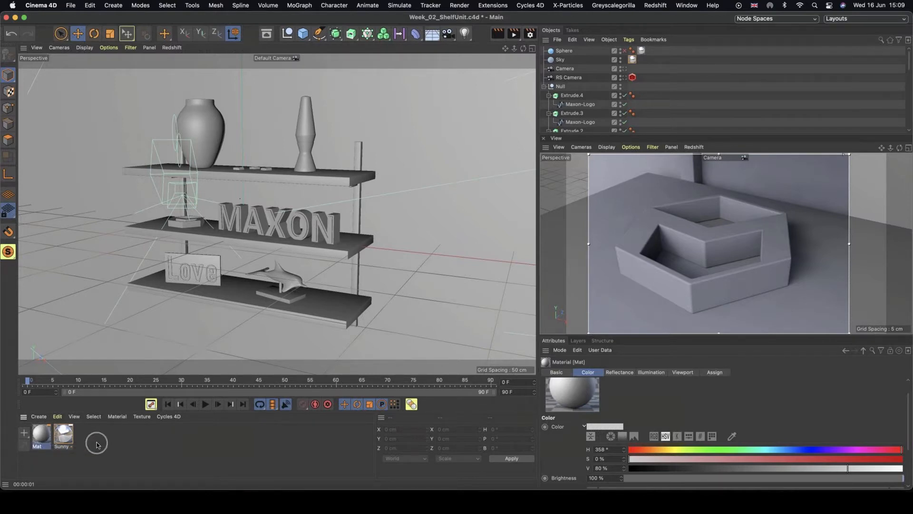
Rename the new material to Default.
double_click(40, 447)
type("Defa")
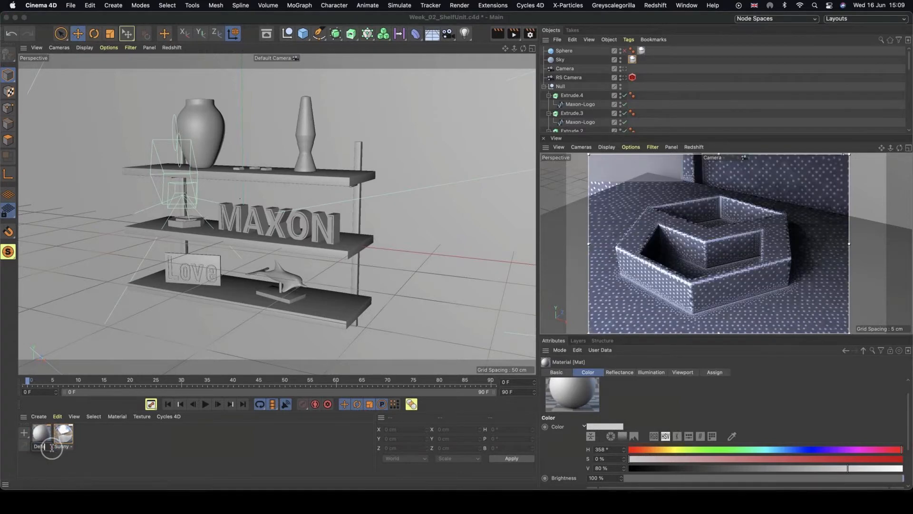
type("ult")
left_click(92, 444)
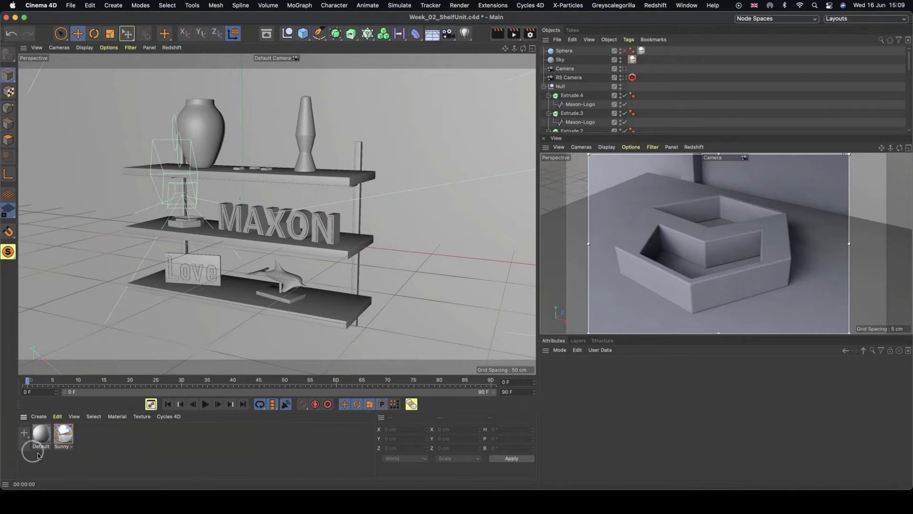
Duplicate the Default material.
left_click_drag(40, 435, 61, 432)
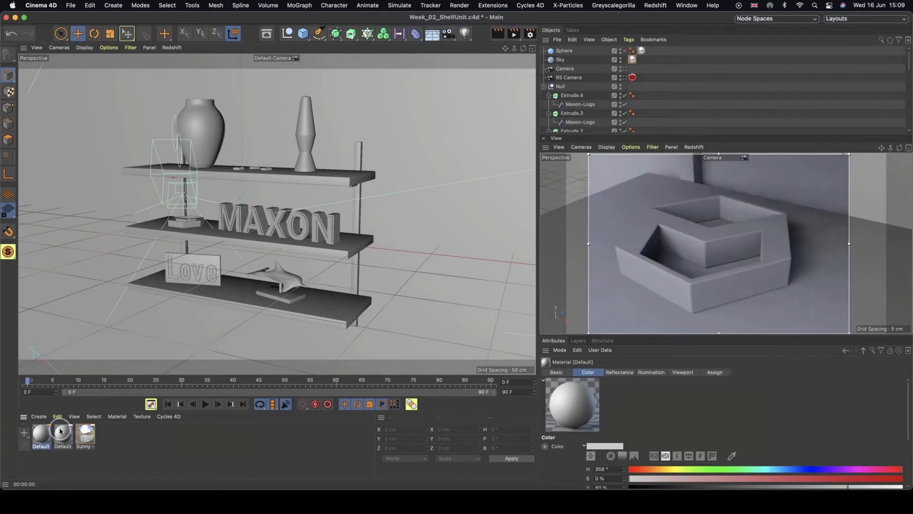
left_click(39, 415)
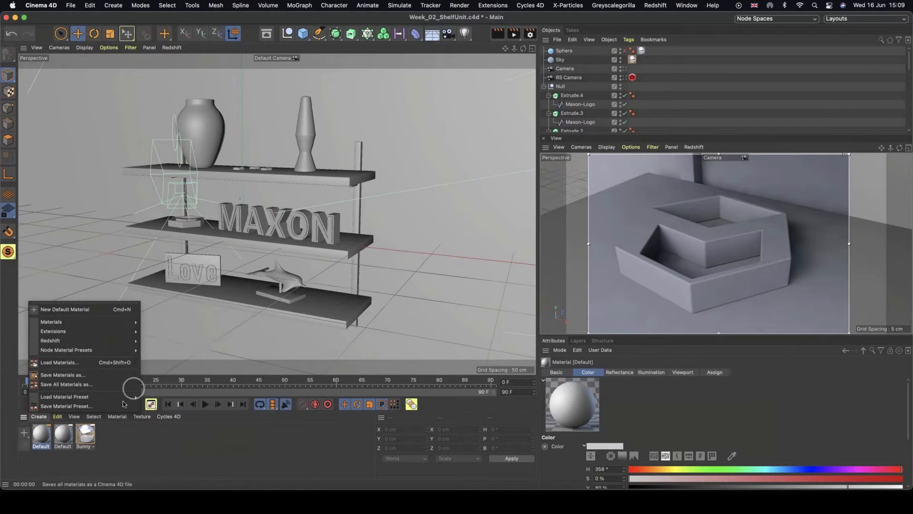
left_click(115, 444)
left_click(114, 444)
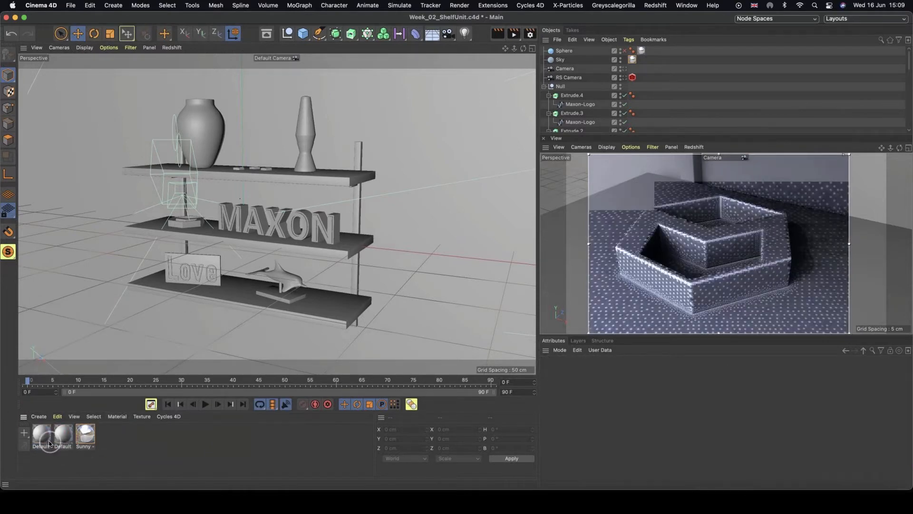
Open the first Default material in the Material Editor and rename it Plastic.
double_click(43, 438)
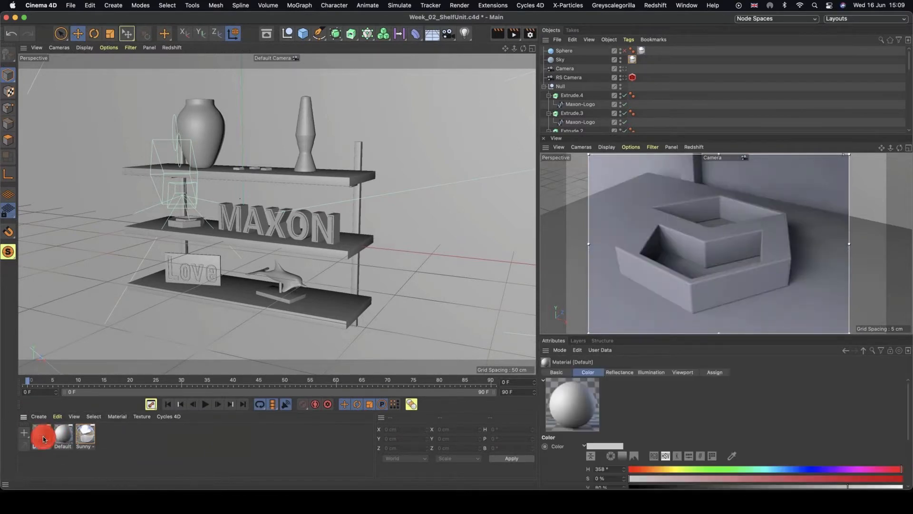
left_click(257, 137)
left_click_drag(257, 135, 344, 100)
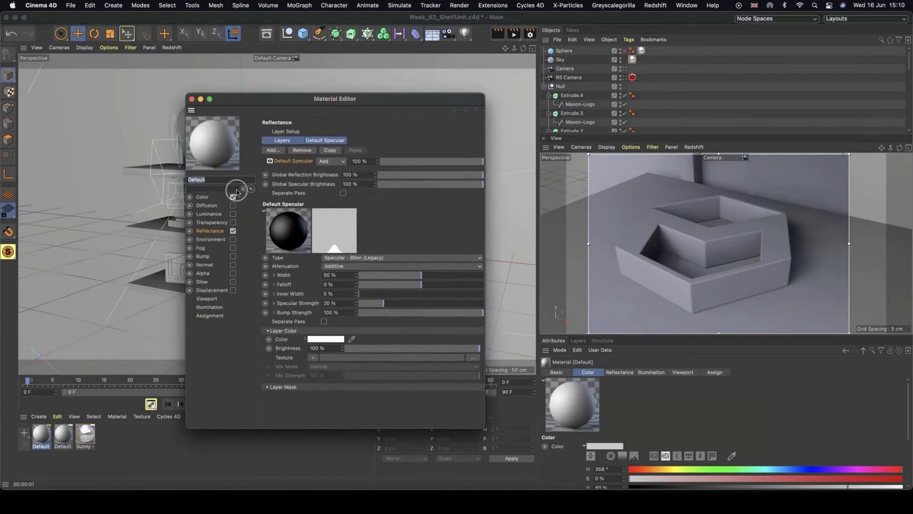
left_click(41, 448)
double_click(41, 447)
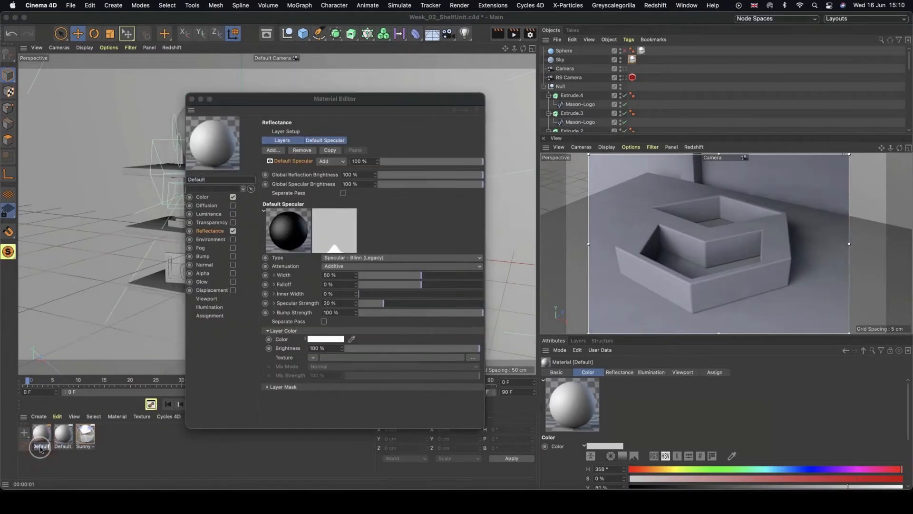
type("Plastic")
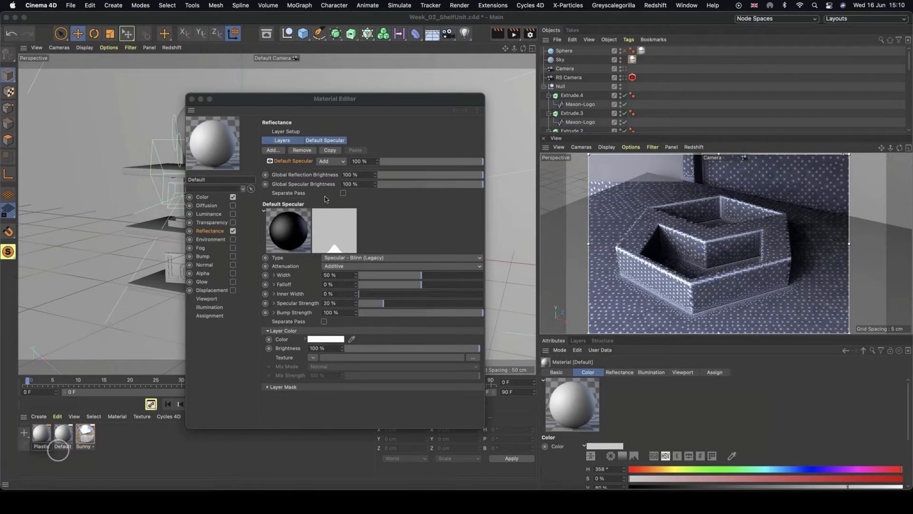
key("Return")
Disable the Color channel and delete the Default Specular layer from the Reflectance channel.
left_click_drag(348, 101, 303, 98)
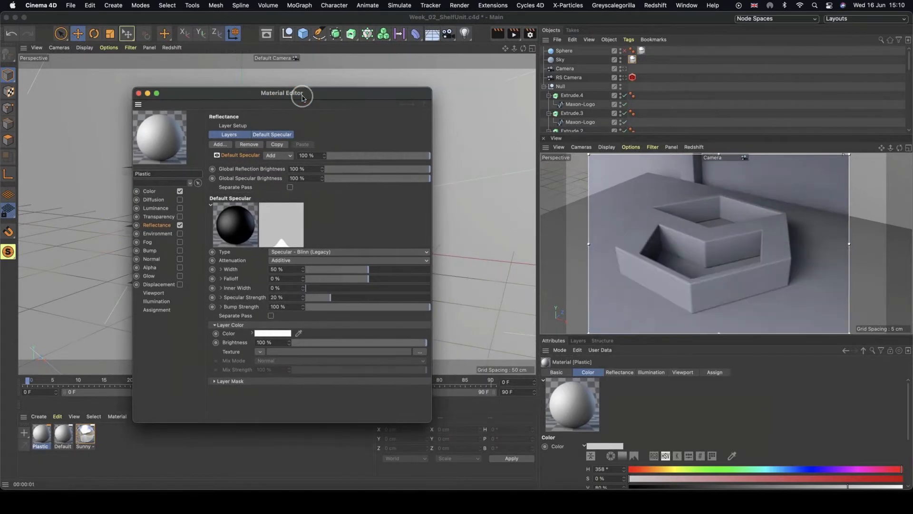
left_click(180, 191)
left_click(163, 227)
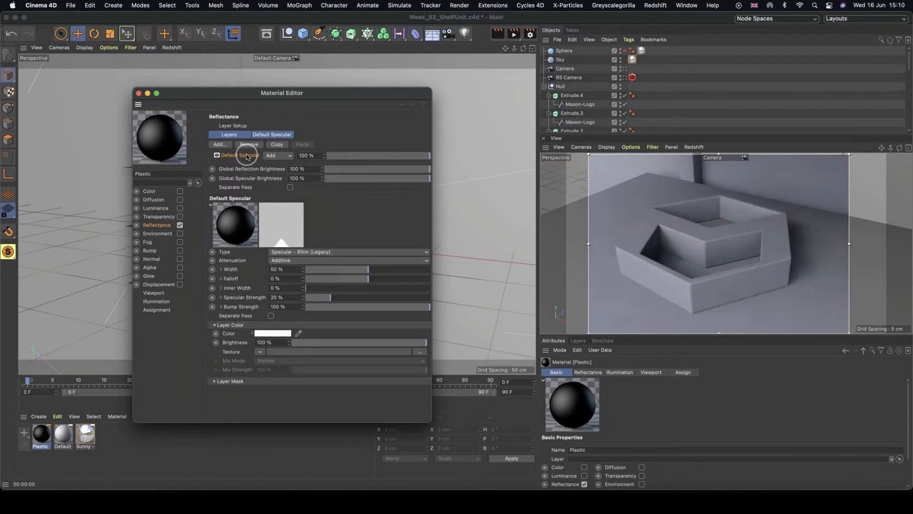
key("Delete")
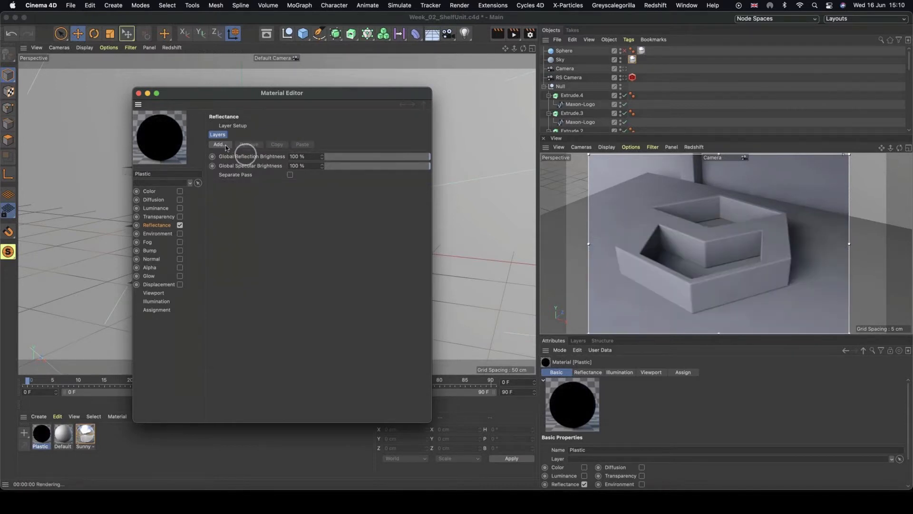
Add a Lambertian (Diffuse) reflectance layer and set its colour to red: H 360°, S 94%, V 78%.
left_click(222, 145)
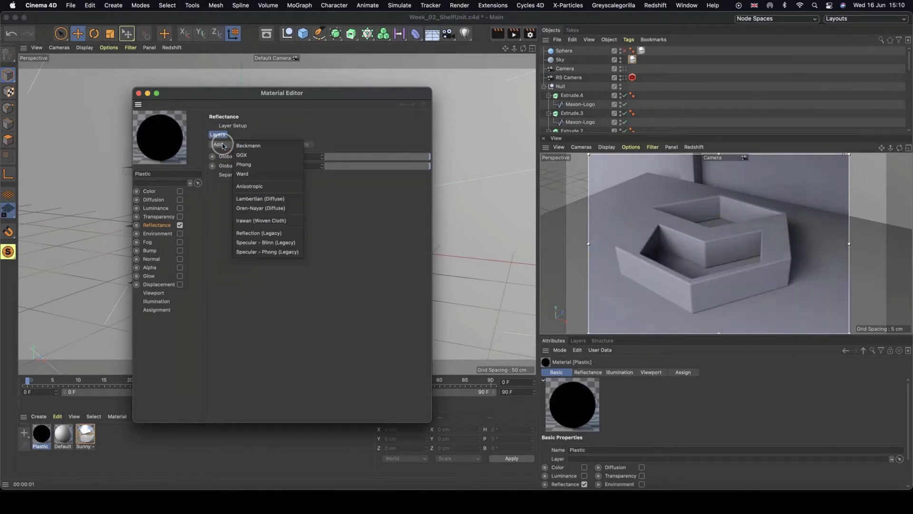
left_click(289, 199)
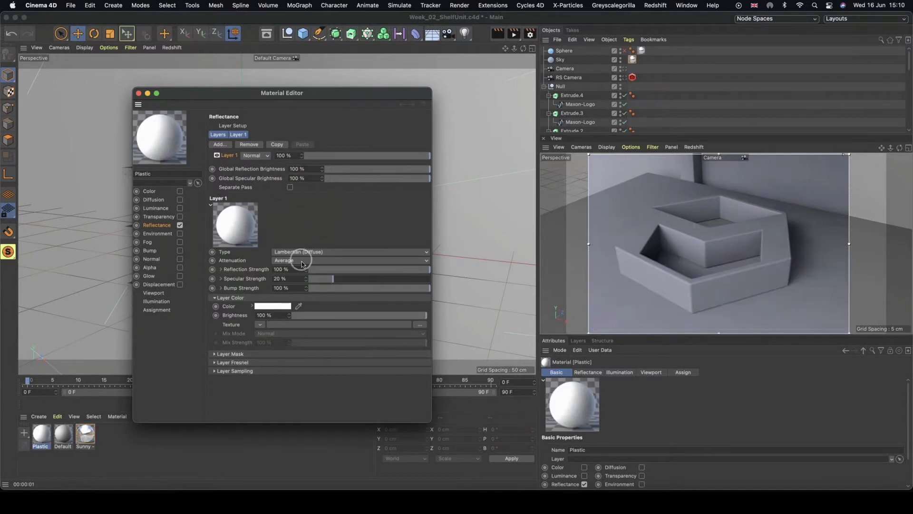
left_click(280, 306)
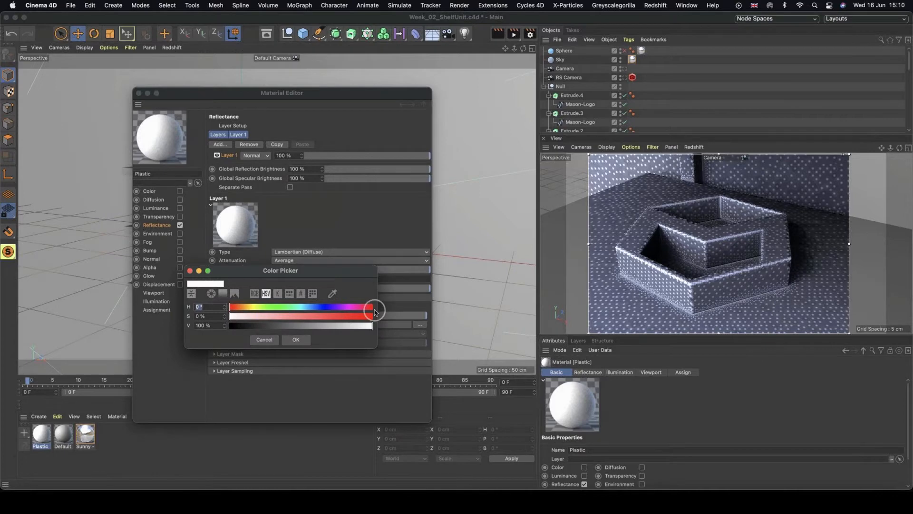
left_click(365, 307)
left_click(365, 317)
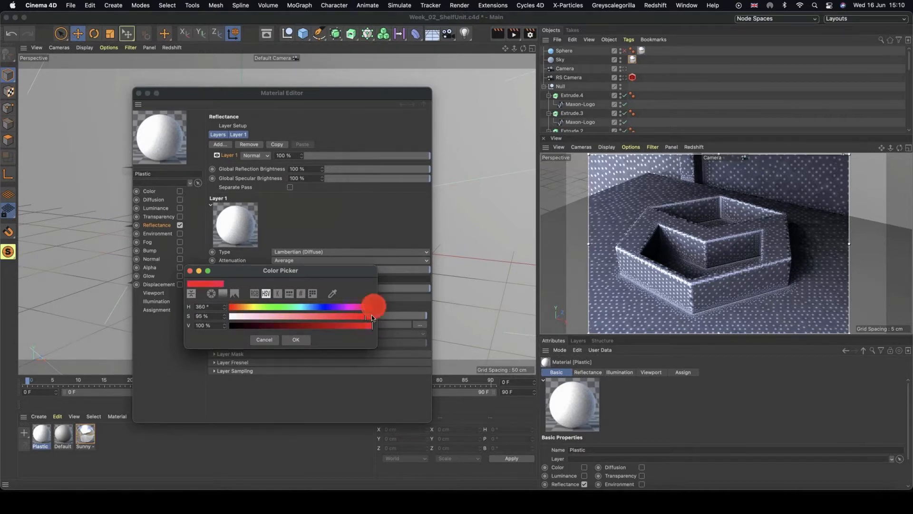
left_click_drag(367, 327, 336, 327)
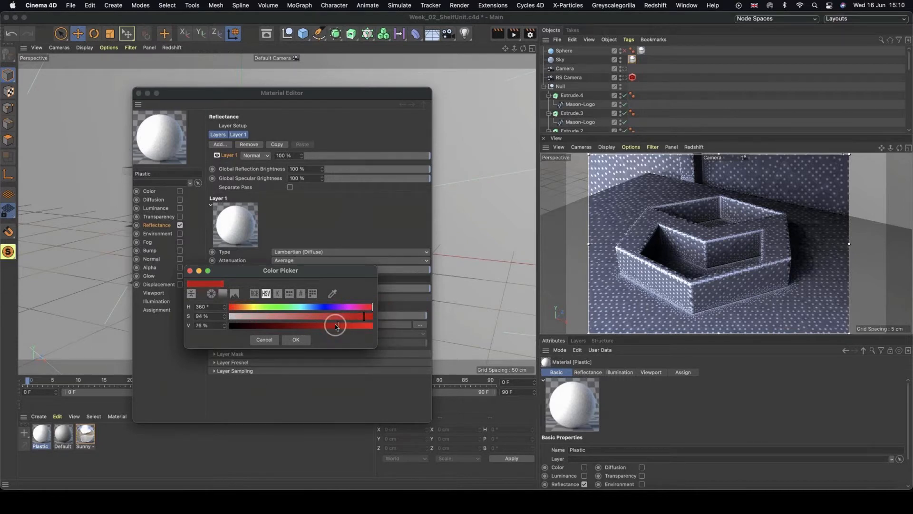
left_click(295, 339)
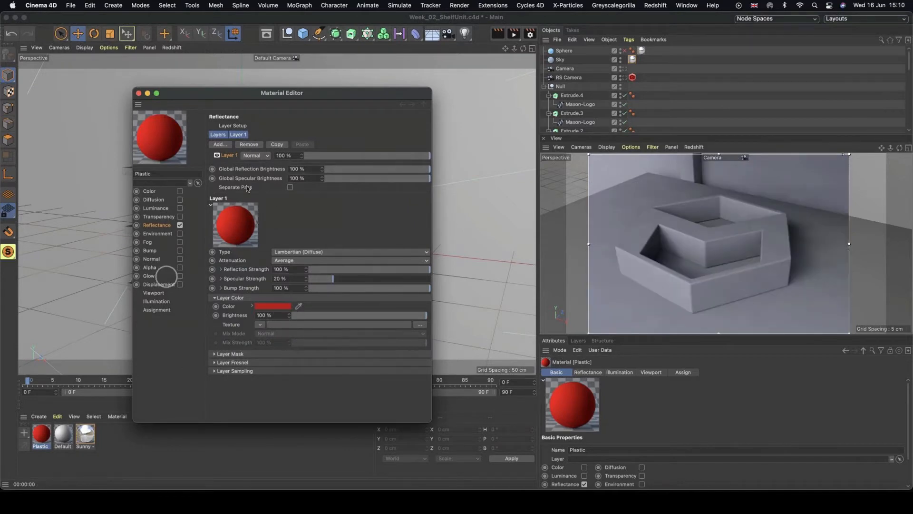
Apply the Plastic material to the hexagonal tray object on the middle shelf.
left_click_drag(233, 94, 410, 106)
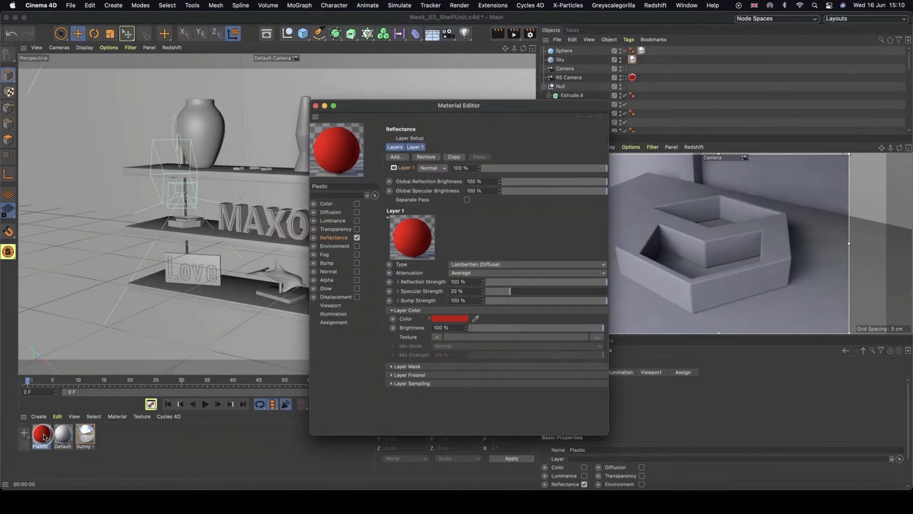
left_click_drag(42, 434, 190, 227)
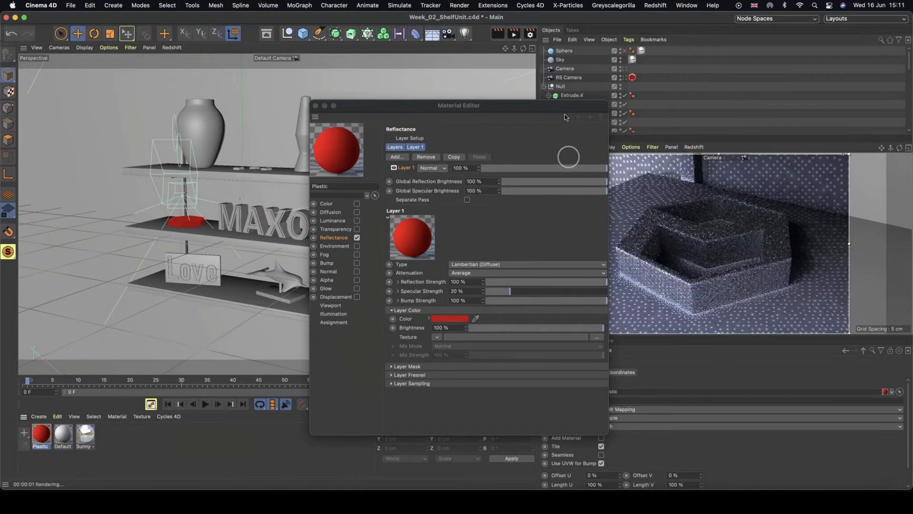
left_click_drag(552, 103, 445, 91)
left_click(684, 244)
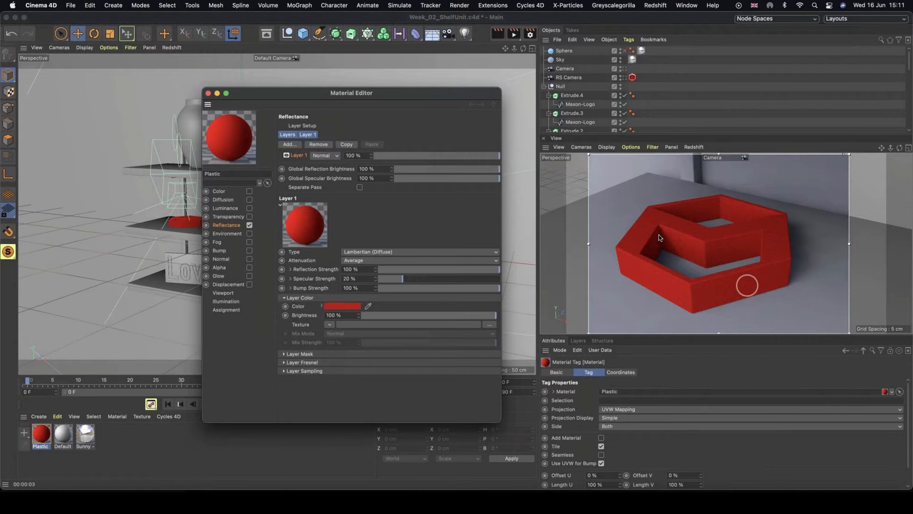
left_click(723, 274)
left_click_drag(727, 276, 699, 267, "alt")
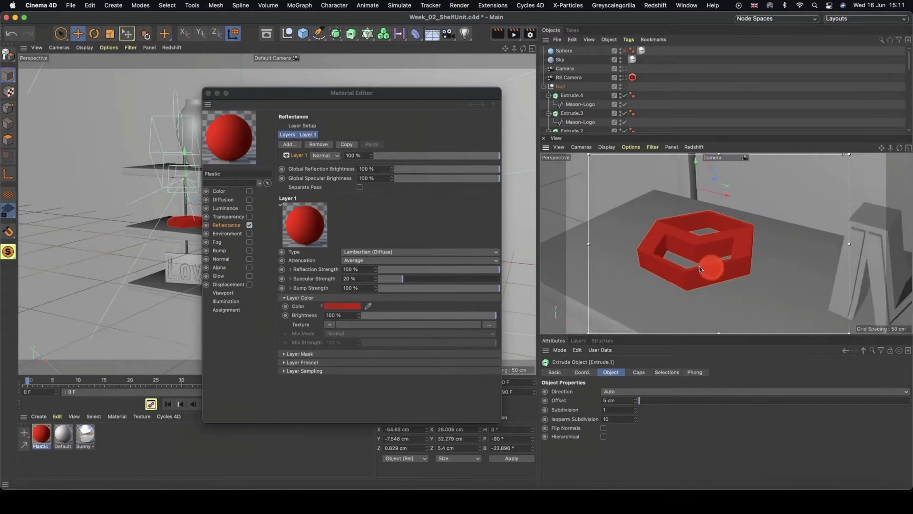
Add a Beckmann reflectance layer to the Plastic material and expand its Layer Fresnel section.
left_click(290, 145)
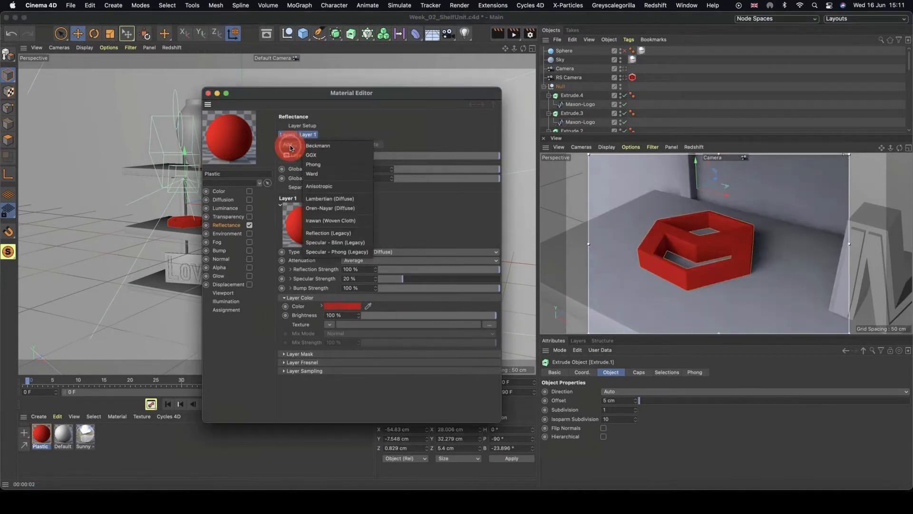
left_click(328, 147)
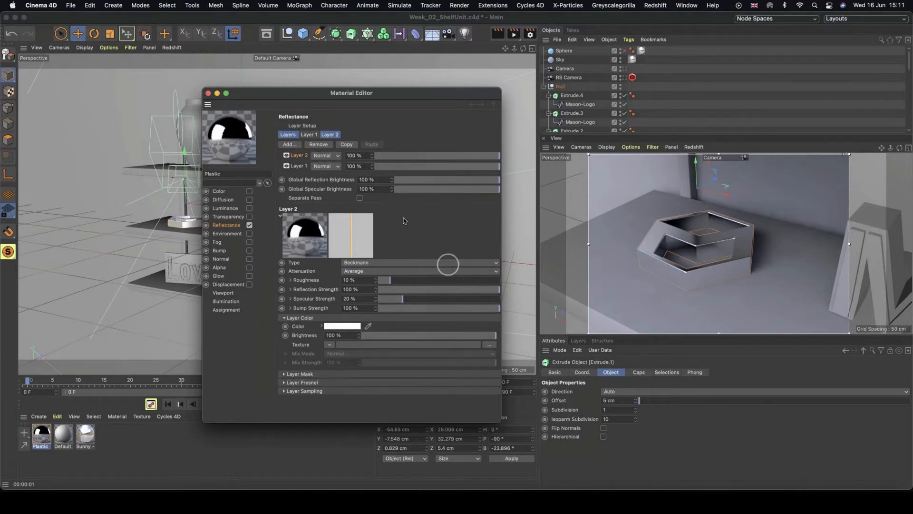
left_click(285, 384)
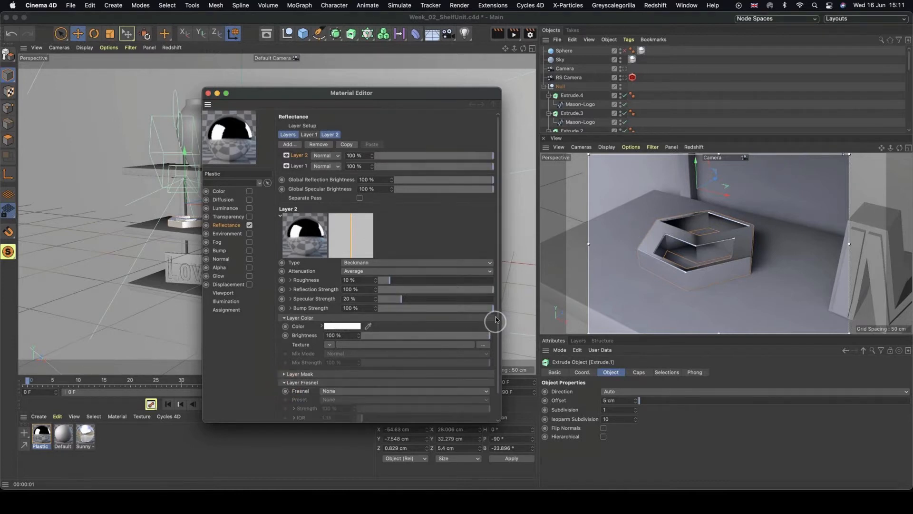
left_click_drag(497, 322, 498, 352)
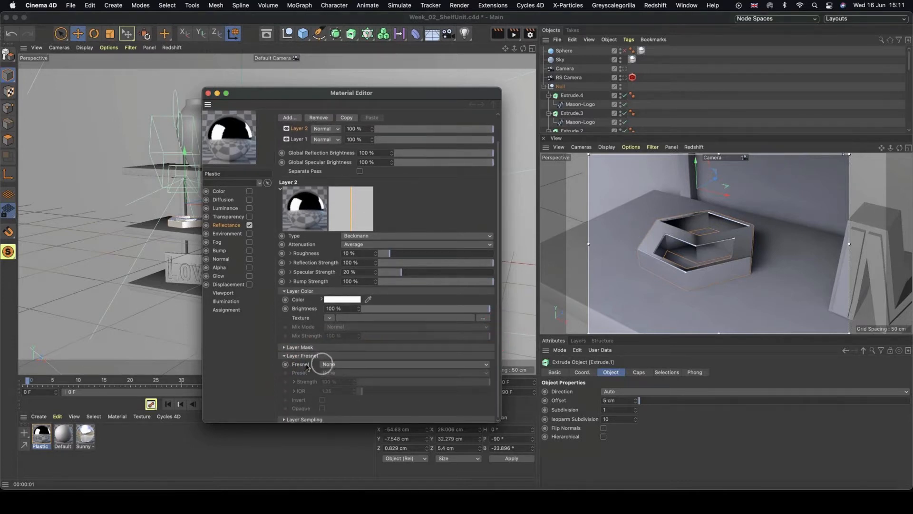
Set the Beckmann layer's Fresnel to Dielectric with the PET preset.
left_click(346, 364)
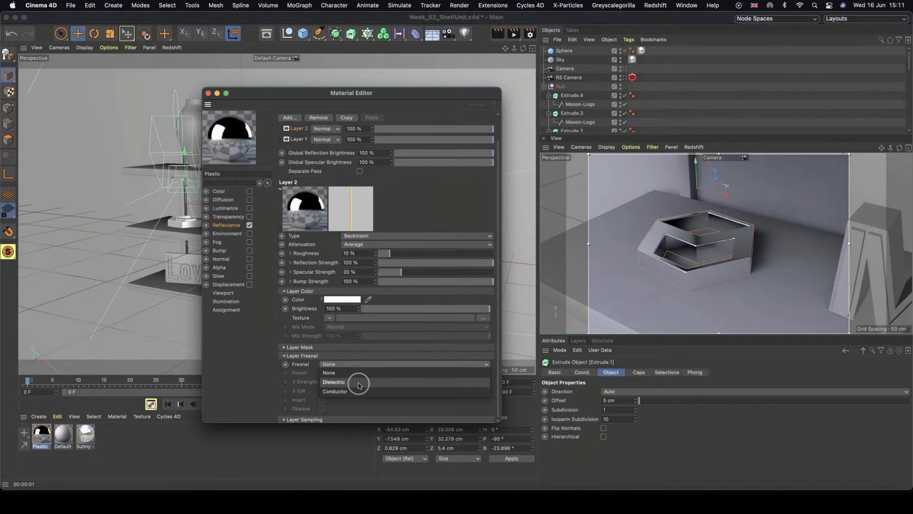
left_click(359, 383)
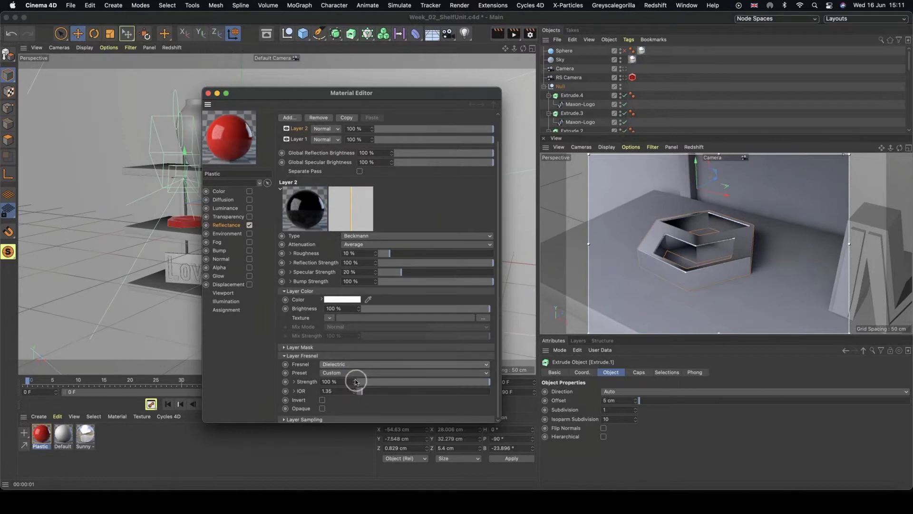
left_click(335, 374)
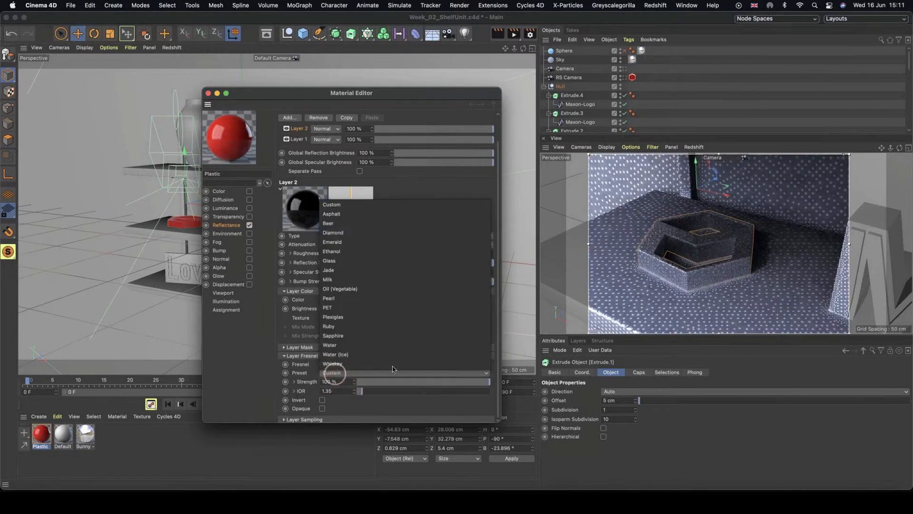
left_click(358, 310)
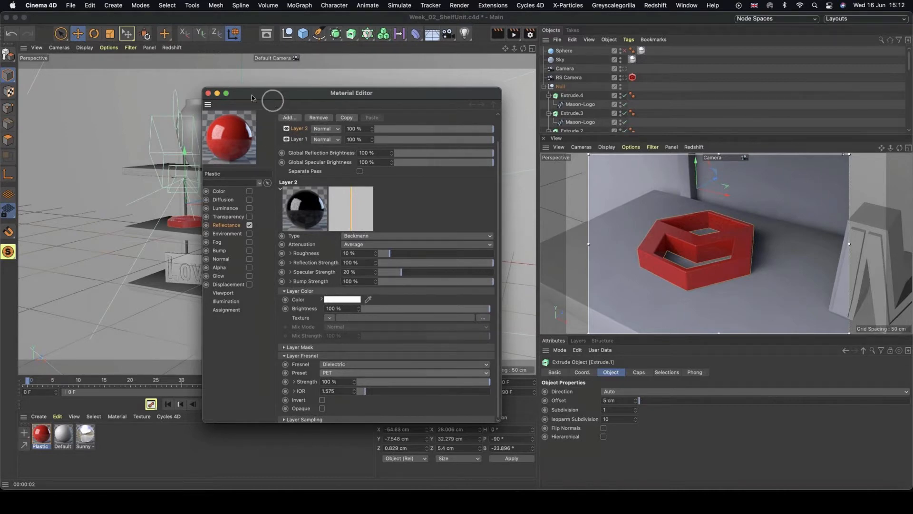
Close the Material Editor and inspect the red plastic tray from different angles in the camera view.
left_click(208, 95)
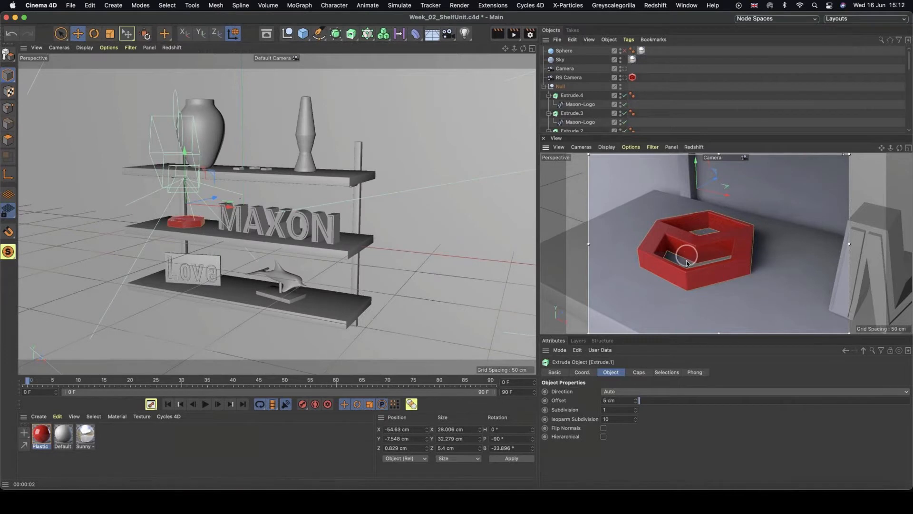
left_click_drag(681, 264, 734, 255, "alt")
left_click_drag(741, 254, 689, 244, "alt")
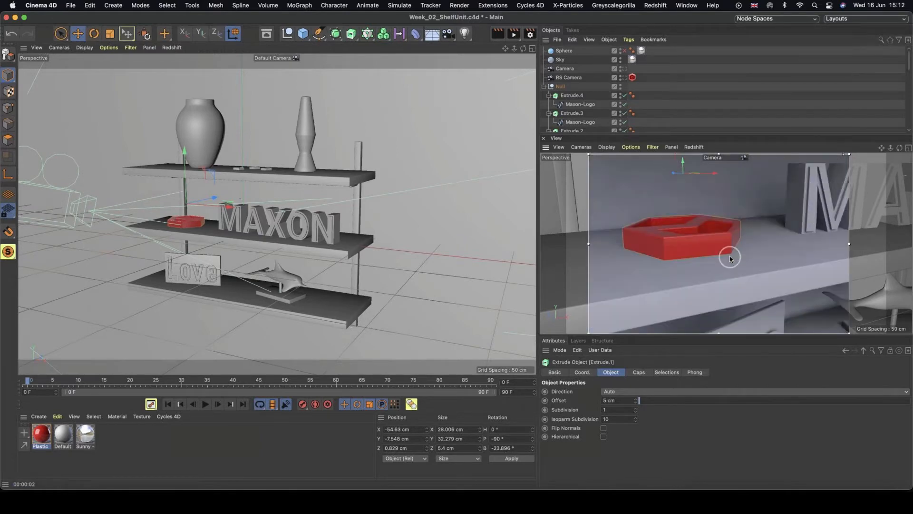
double_click(41, 433)
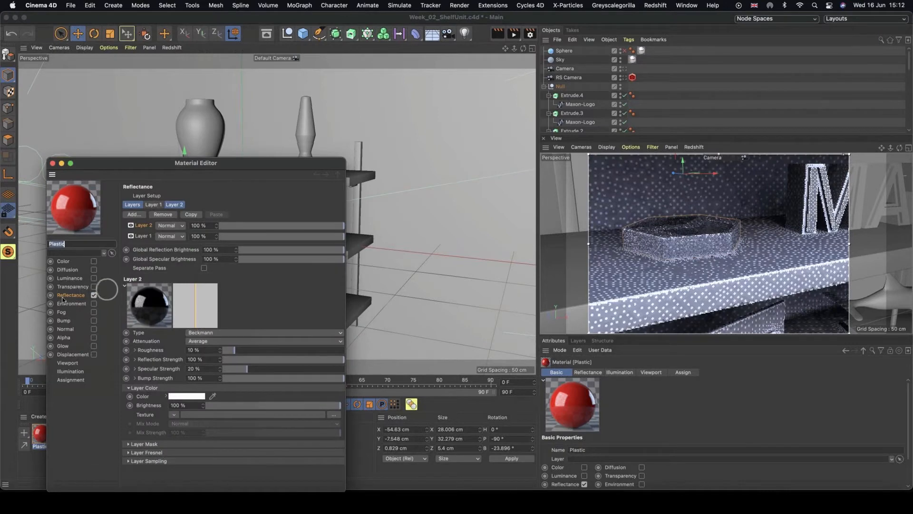
left_click(94, 261)
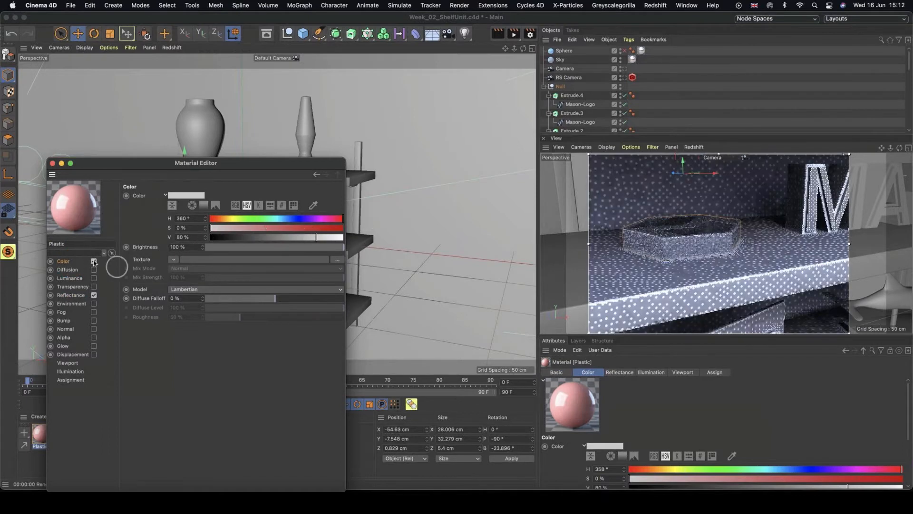
left_click(94, 261)
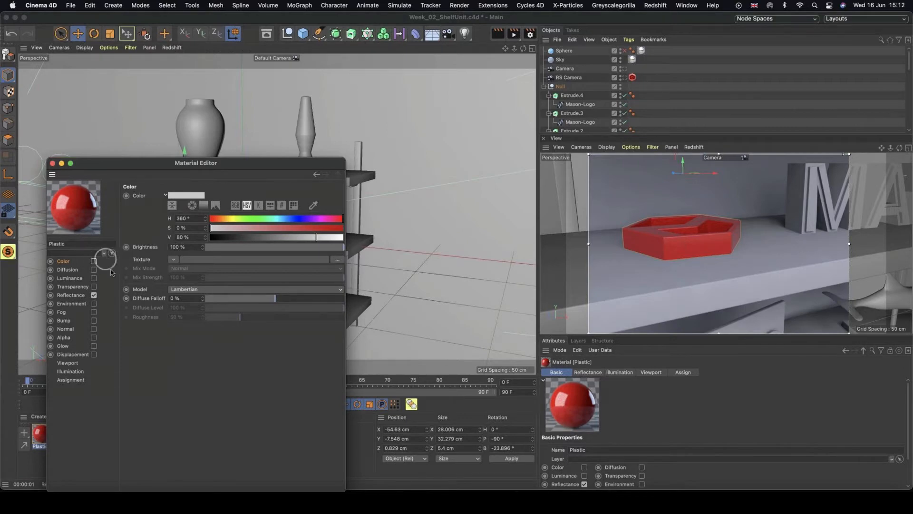
left_click(52, 163)
Apply the Plastic material to the small hexagonal pieces on the top shelf.
left_click_drag(221, 208, 222, 215, "alt")
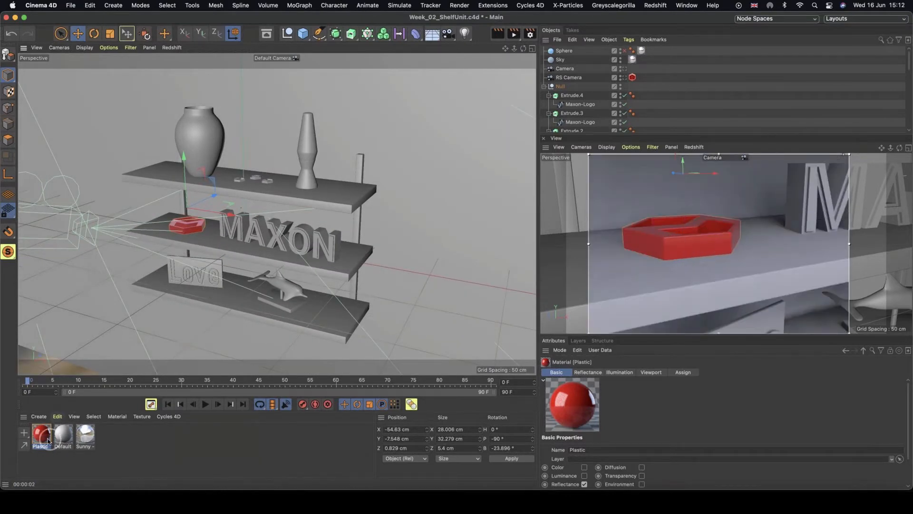
right_click_drag(249, 173, 333, 158, "alt")
left_click_drag(42, 433, 265, 190)
Examine the red plastic objects on the shelves from various angles in both viewports.
left_click_drag(233, 268, 315, 203)
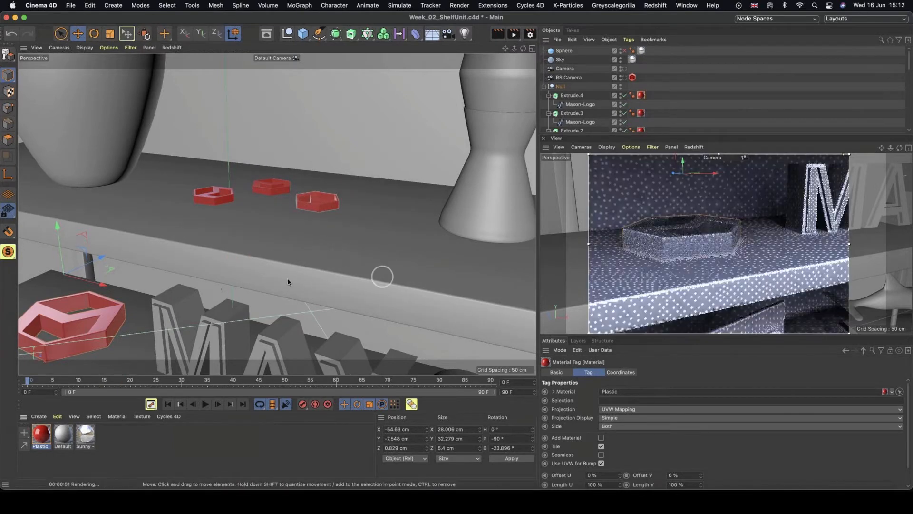
right_click_drag(347, 305, 238, 296, "alt")
mouse_move(325, 245)
middle_mouse_down("alt")
mouse_move(371, 310)
mouse_move(326, 245)
middle_mouse_up("alt")
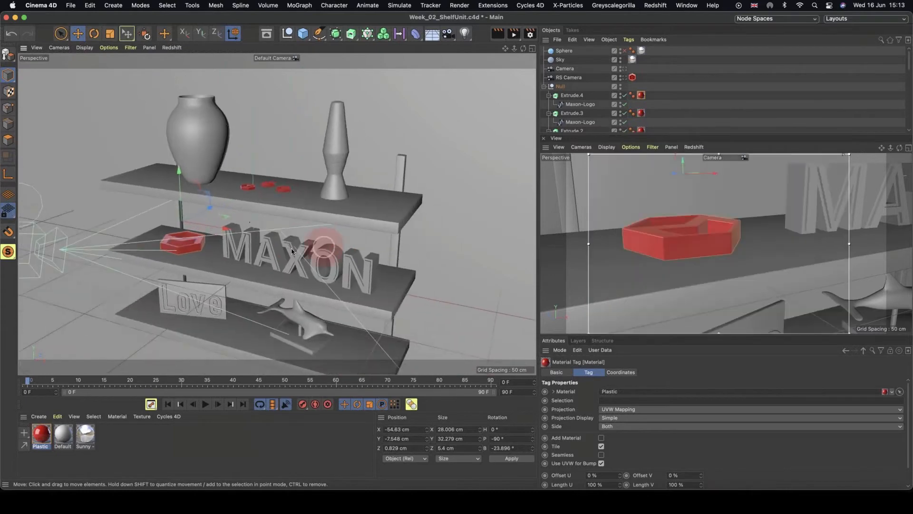
left_click_drag(288, 249, 302, 235, "alt")
middle_click_drag(314, 272, 314, 250, "alt")
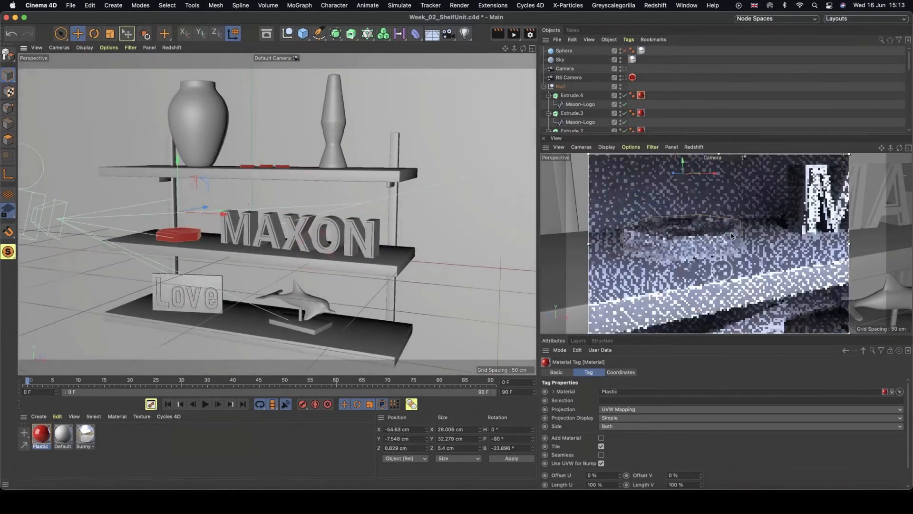
right_click_drag(757, 250, 713, 249, "alt")
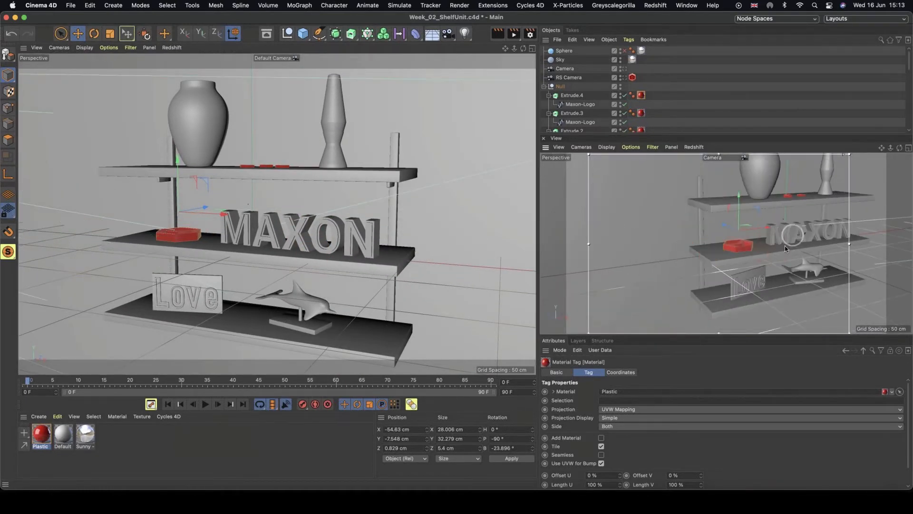
middle_click_drag(791, 238, 683, 290, "alt")
left_click_drag(713, 232, 746, 227, "alt")
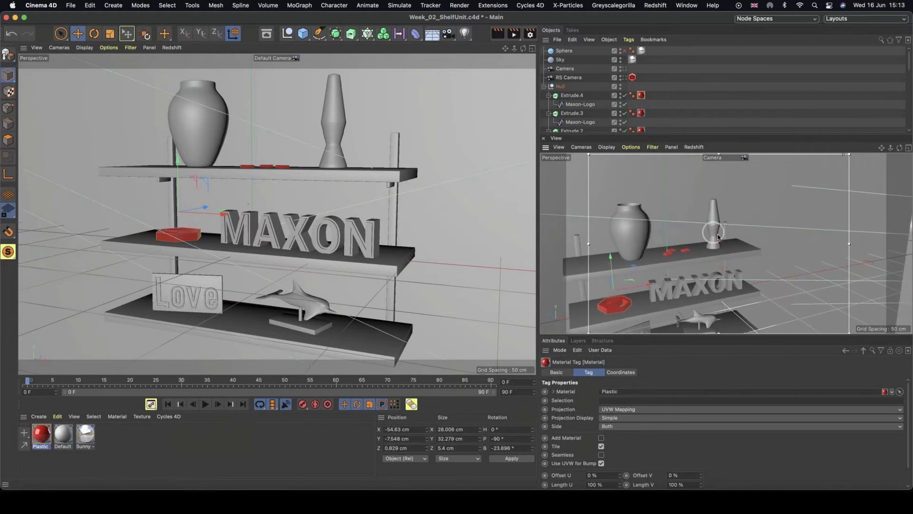
key("super+z")
right_click_drag(720, 232, 769, 225, "alt")
middle_click_drag(727, 243, 735, 260, "alt")
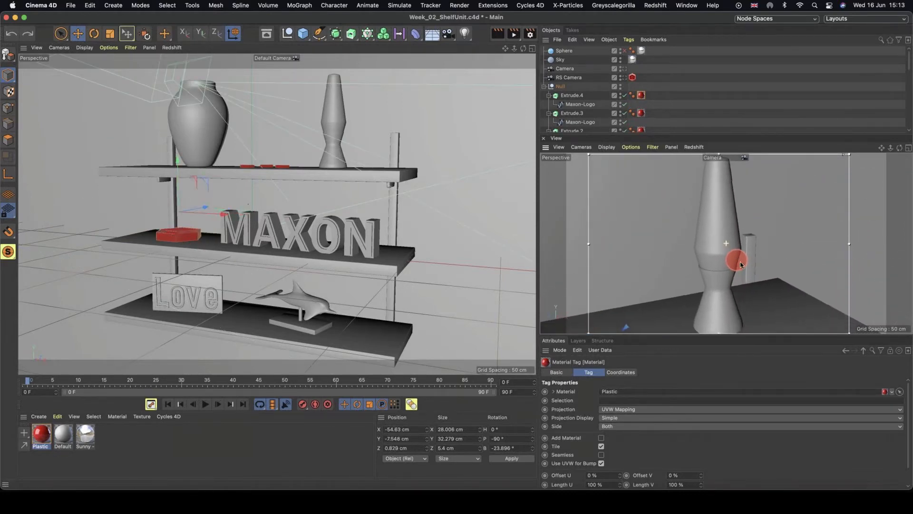
scroll(736, 260, "down", 4)
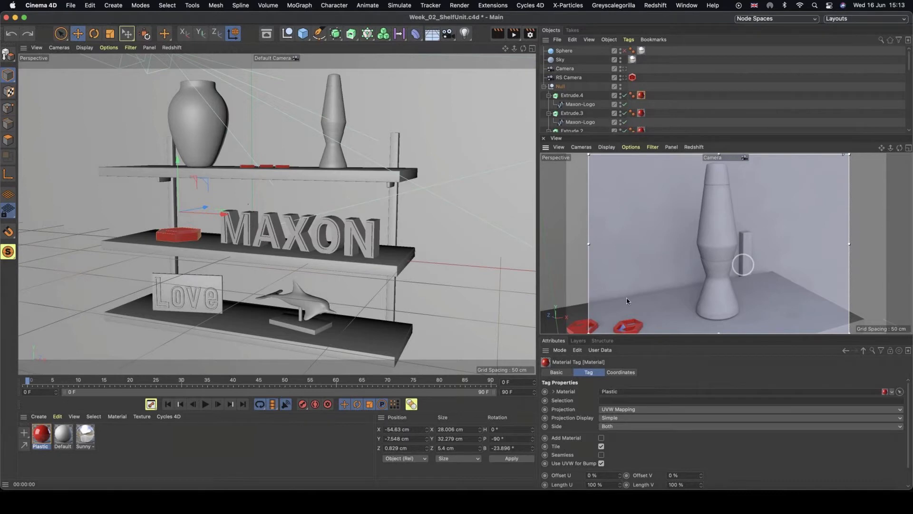
Duplicate the Default material and rename the copy Brushed Chrome.
left_click(64, 430)
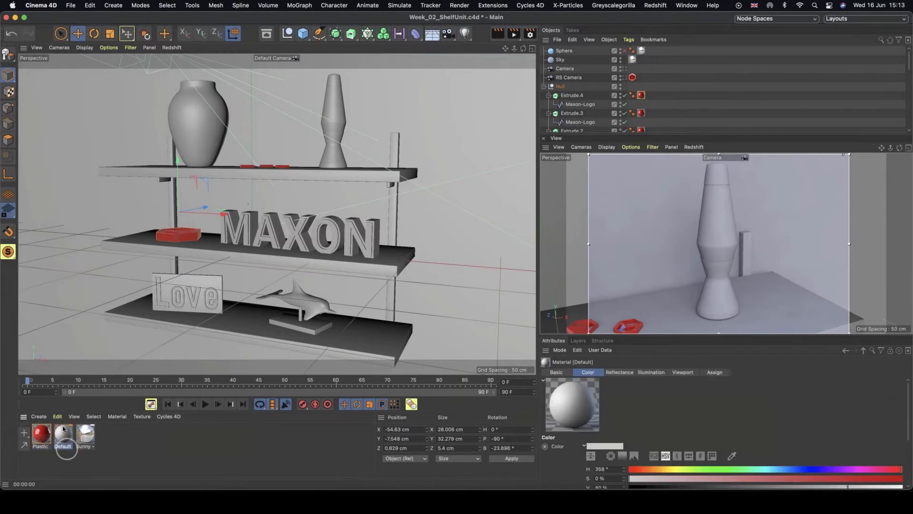
mouse_move(44, 436)
left_mouse_down("ctrl")
mouse_move(31, 438)
mouse_move(46, 452)
left_mouse_up("ctrl")
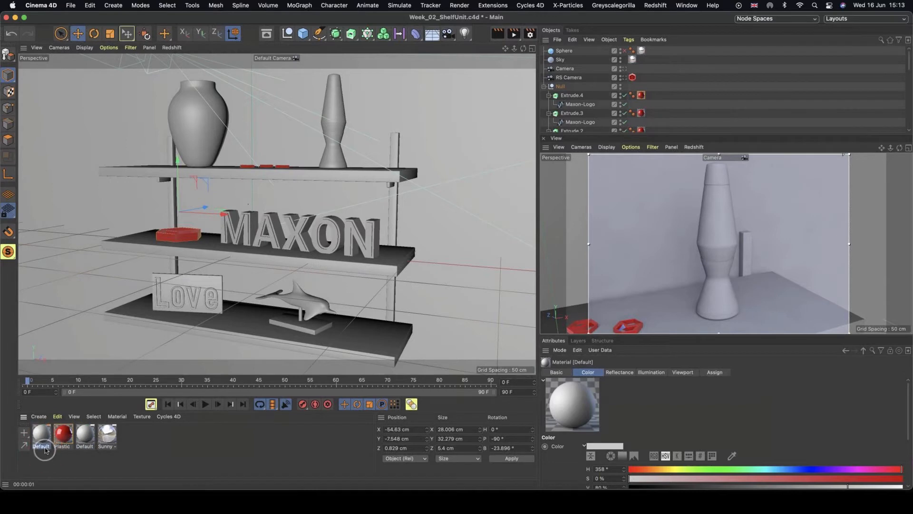
double_click(42, 447)
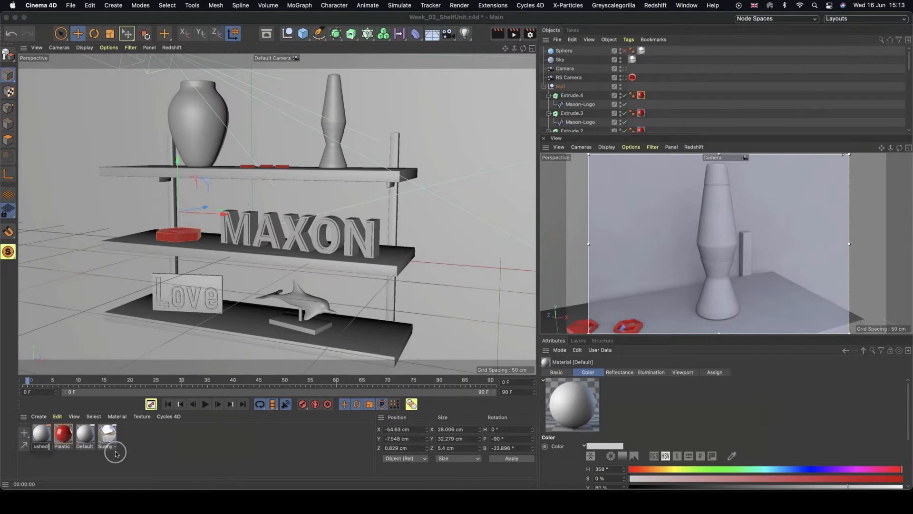
left_click(152, 449)
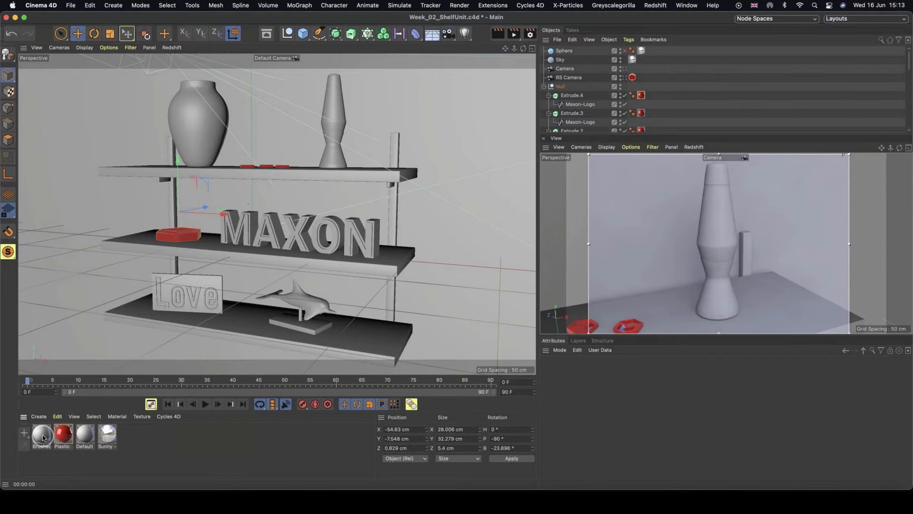
Apply the Brushed Chrome material to the lava lamp on the top shelf.
mouse_move(44, 437)
left_mouse_down()
mouse_move(350, 228)
mouse_move(333, 149)
left_mouse_up()
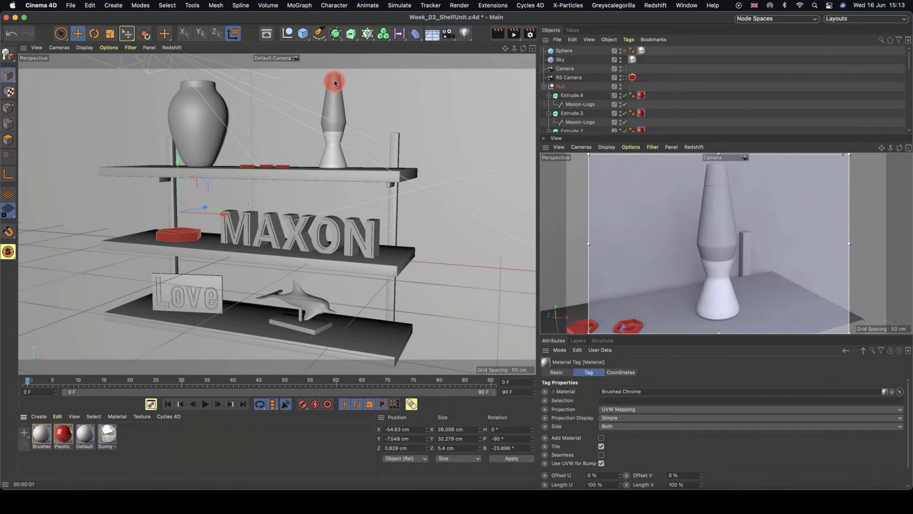
left_click_drag(334, 82, 335, 82)
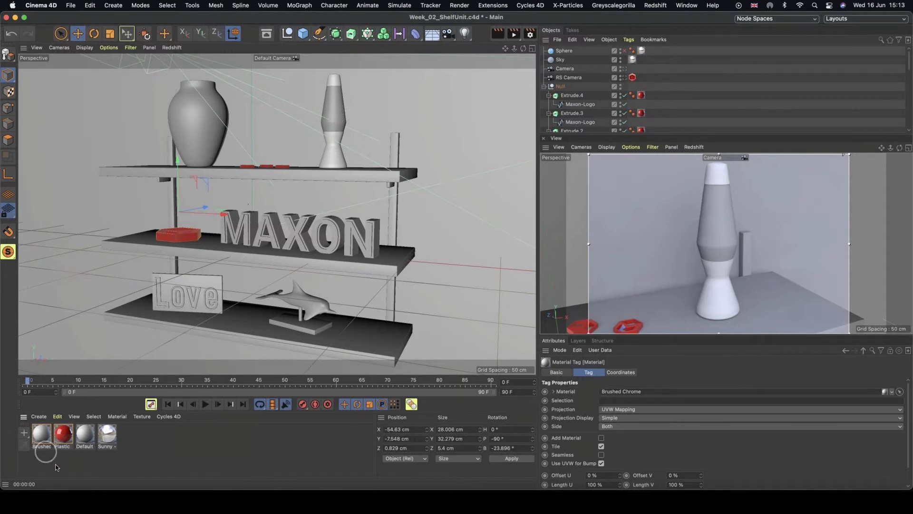
Open Brushed Chrome in the Material Editor and disable its Color channel.
double_click(41, 434)
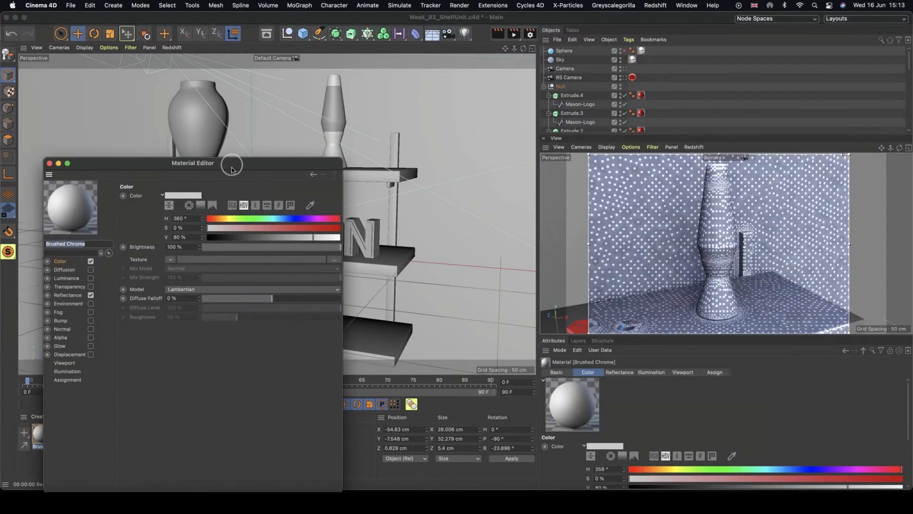
left_click_drag(231, 170, 347, 119)
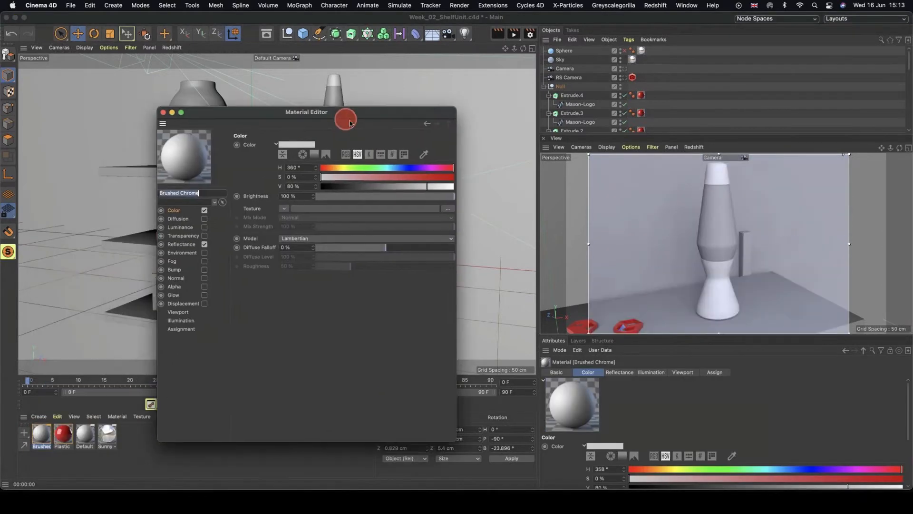
left_click(205, 210)
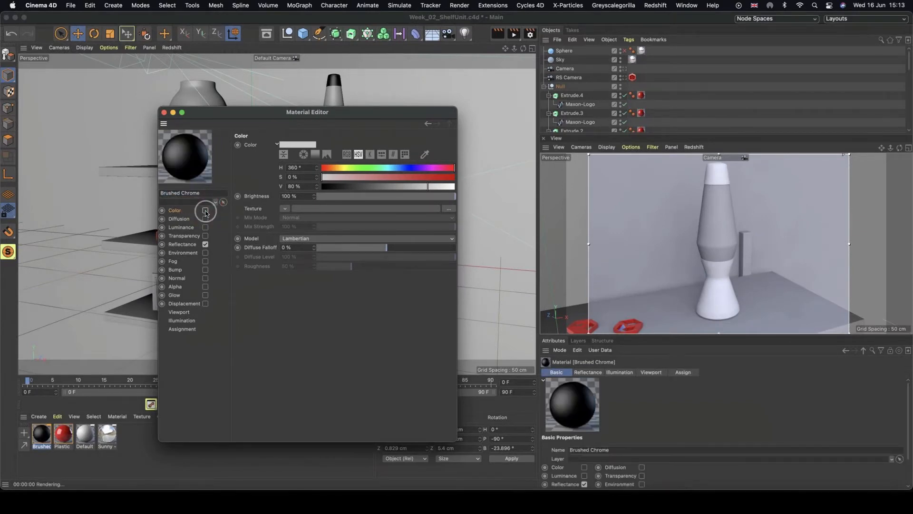
In Reflectance, remove the Default Specular layer and add a GGX layer.
left_click(181, 244)
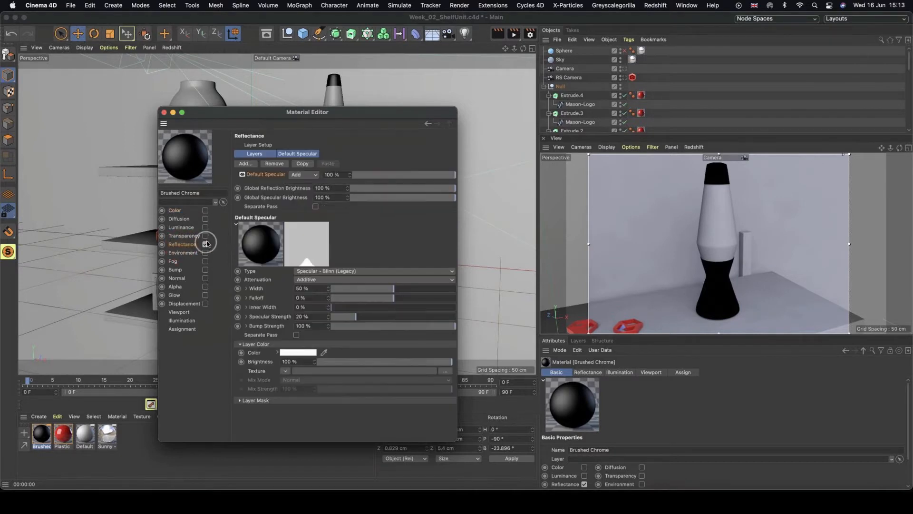
left_click(274, 163)
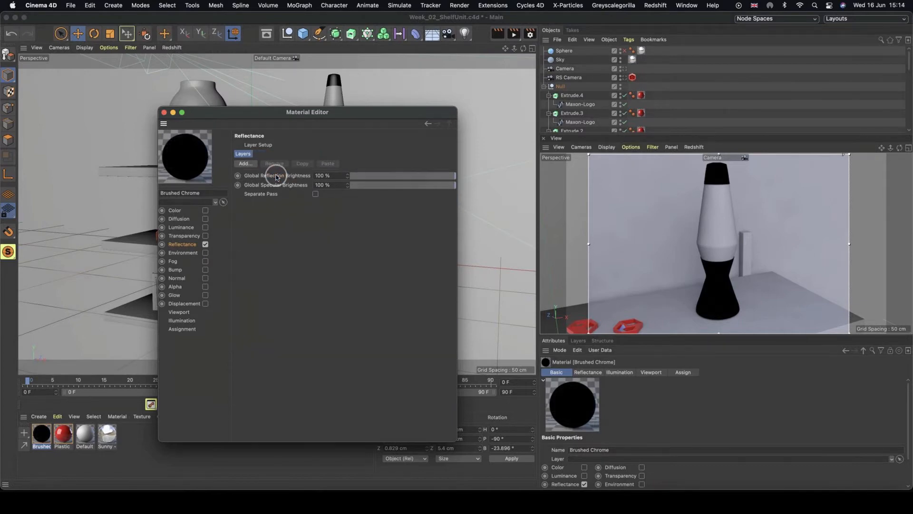
left_click(244, 163)
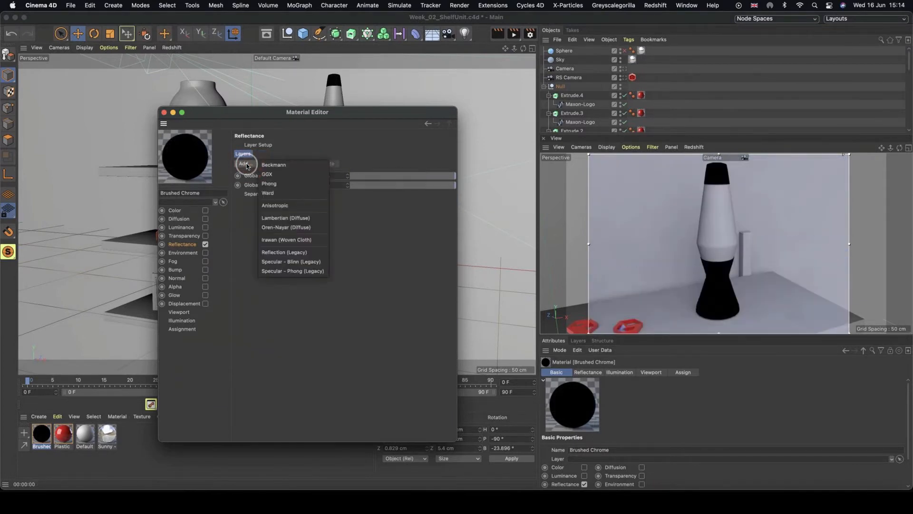
left_click(287, 177)
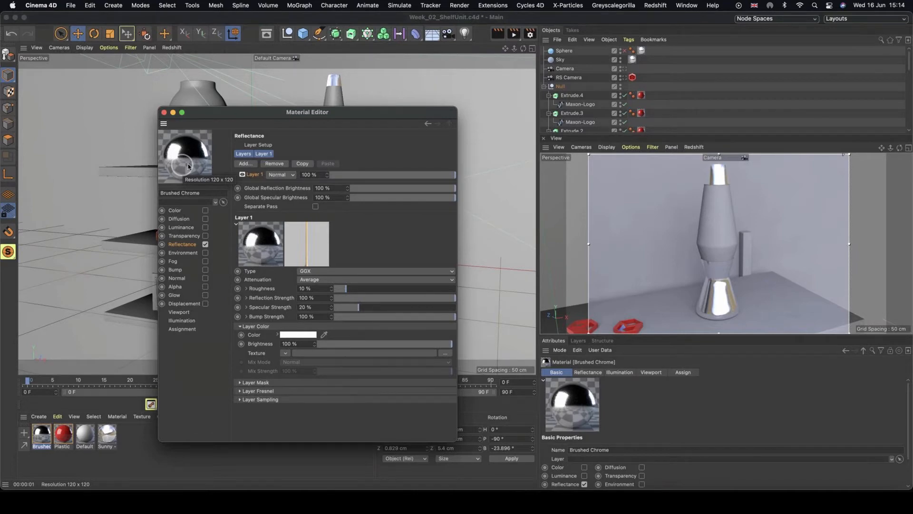
Set the GGX layer's Fresnel to Conductor with the Silver preset.
left_click(240, 391)
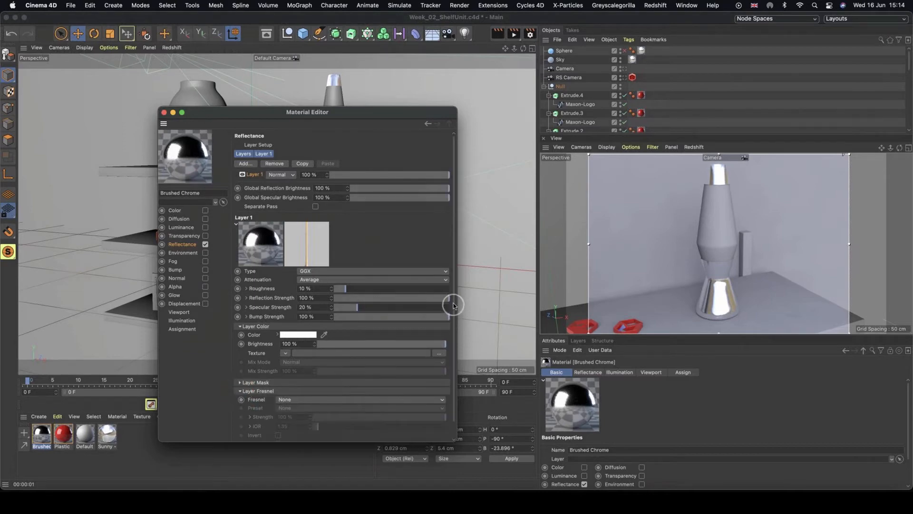
left_click_drag(453, 306, 452, 326)
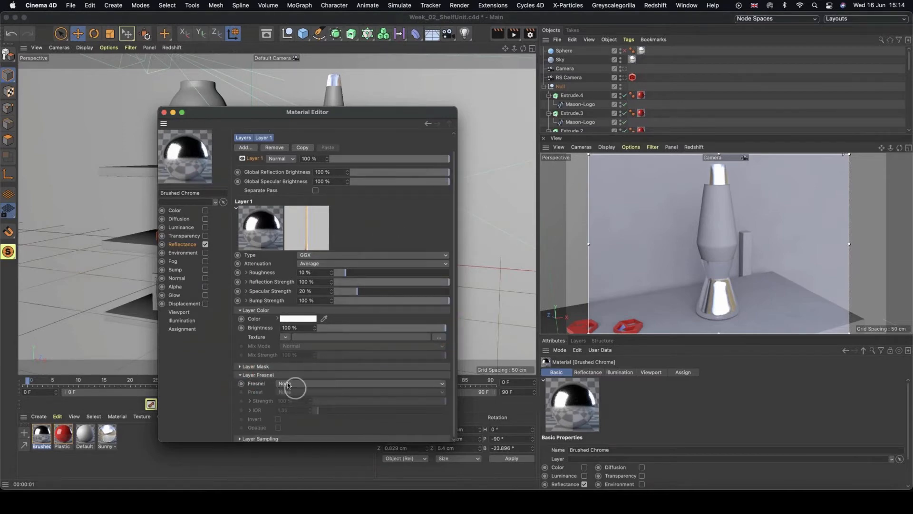
left_click(288, 384)
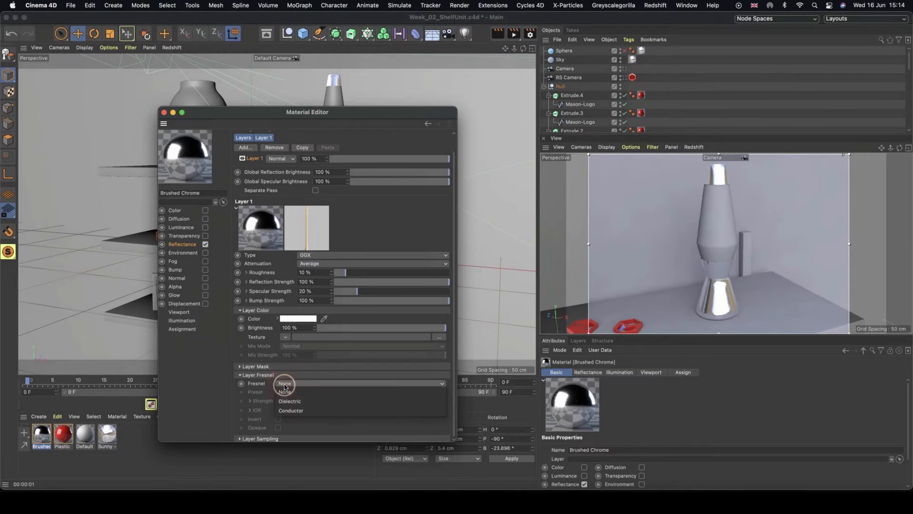
left_click(305, 411)
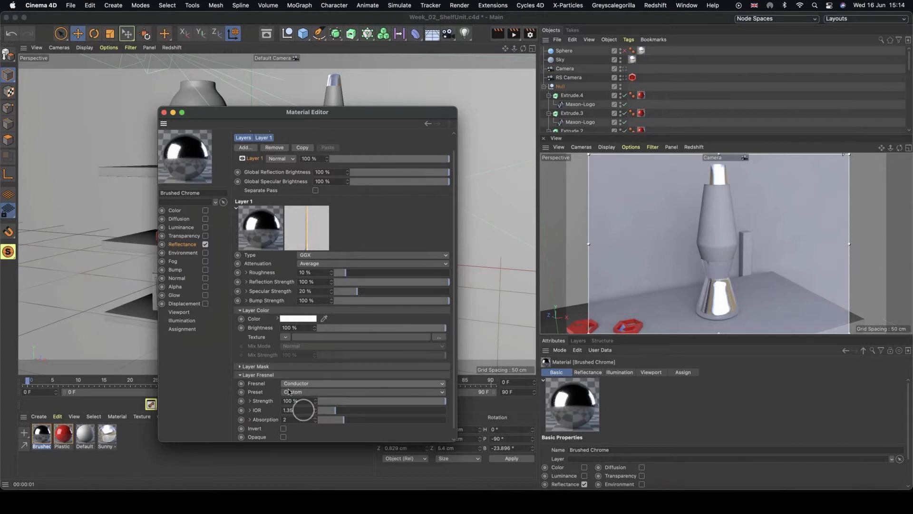
left_click(291, 391)
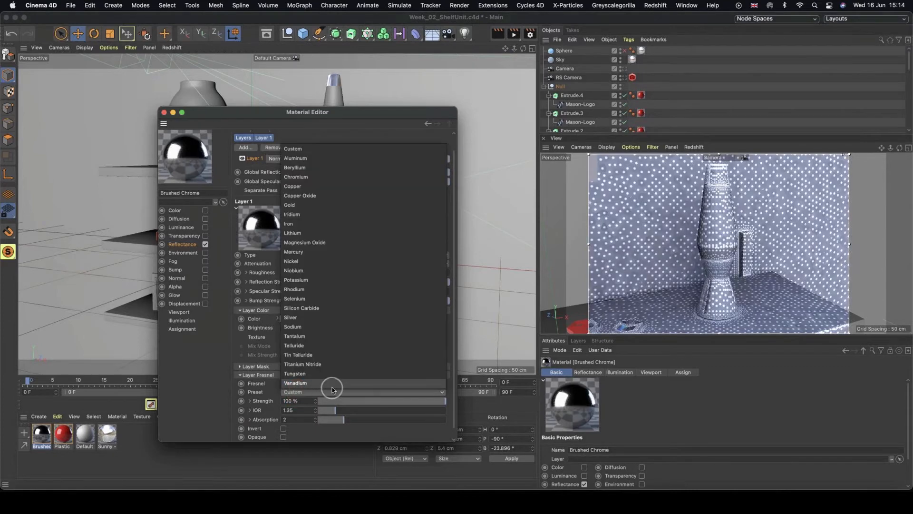
left_click(301, 318)
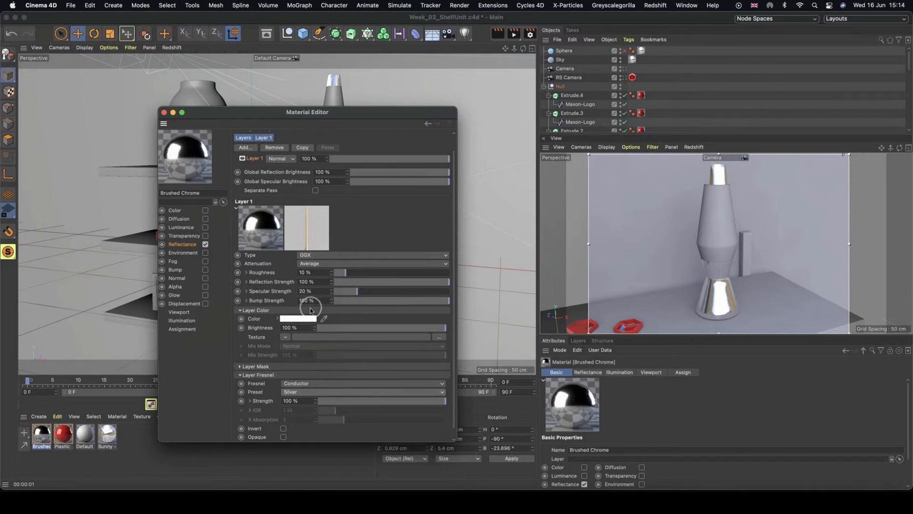
Darken the GGX layer colour to a light grey in the Color Picker.
mouse_move(304, 320)
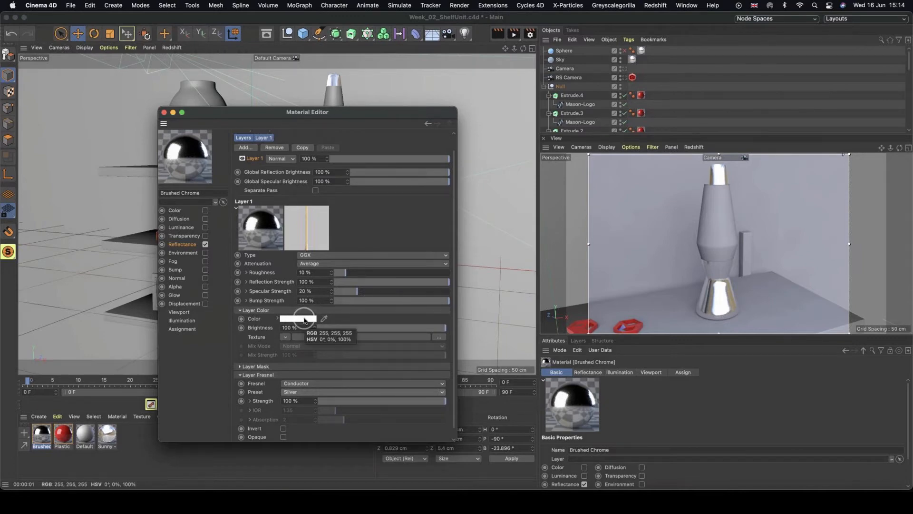
left_click(304, 321)
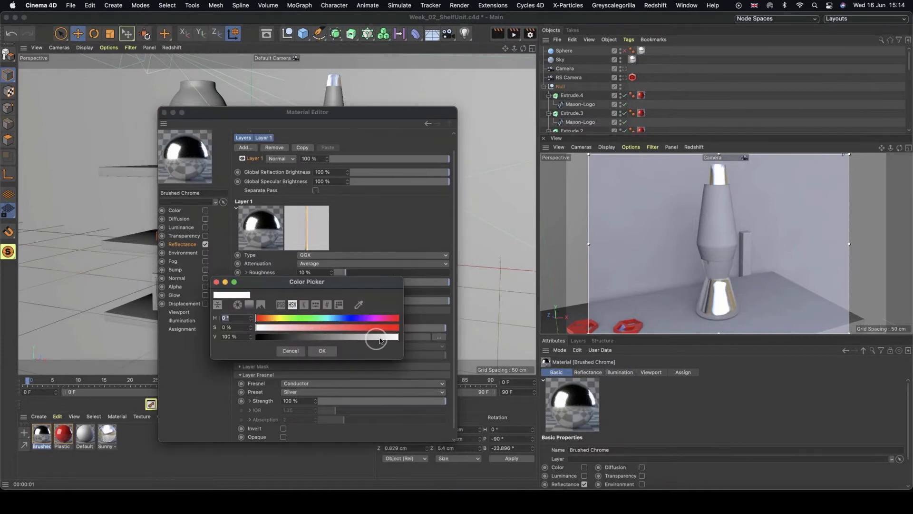
left_click_drag(380, 339, 342, 338)
left_click(323, 351)
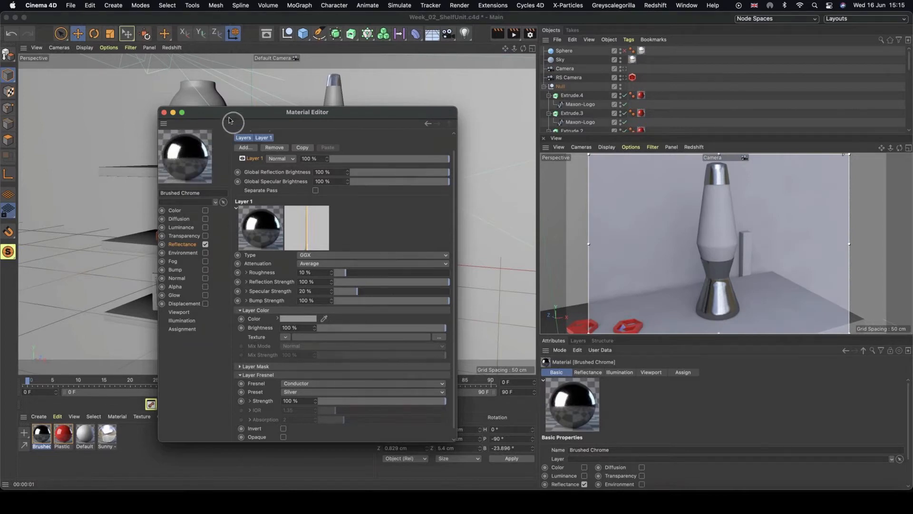
left_click_drag(233, 114, 240, 101)
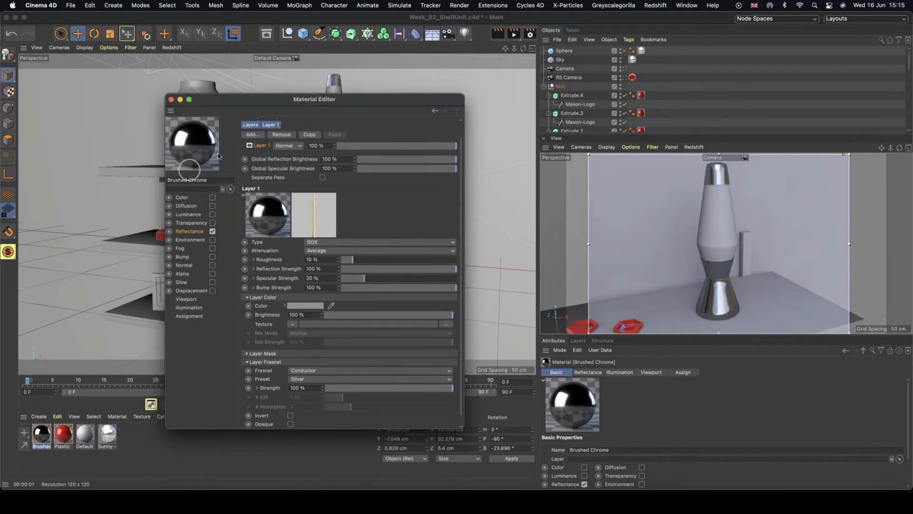
Set the GGX layer's Roughness to 19% and render the camera view to preview the chrome.
left_click(357, 261)
left_click_drag(359, 263, 364, 261)
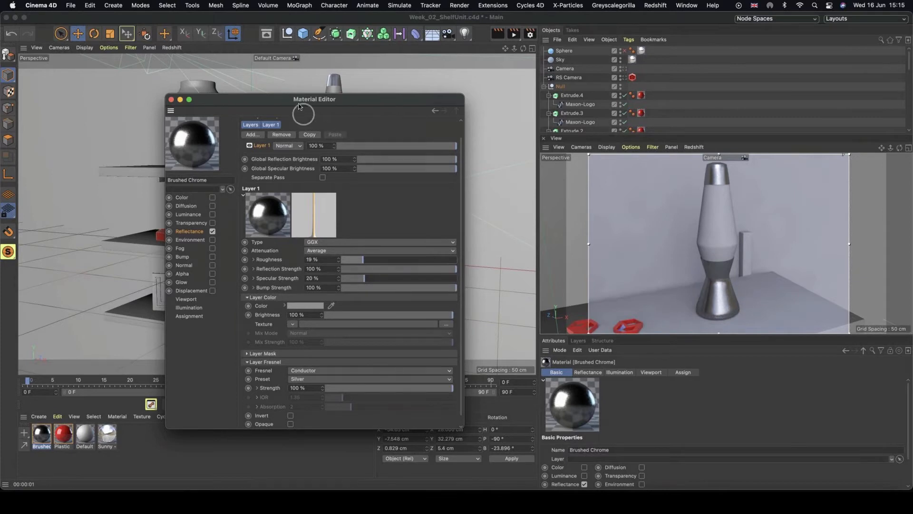
left_click_drag(307, 99, 471, 150)
left_click(730, 298)
right_click_drag(730, 298, 757, 292, "alt")
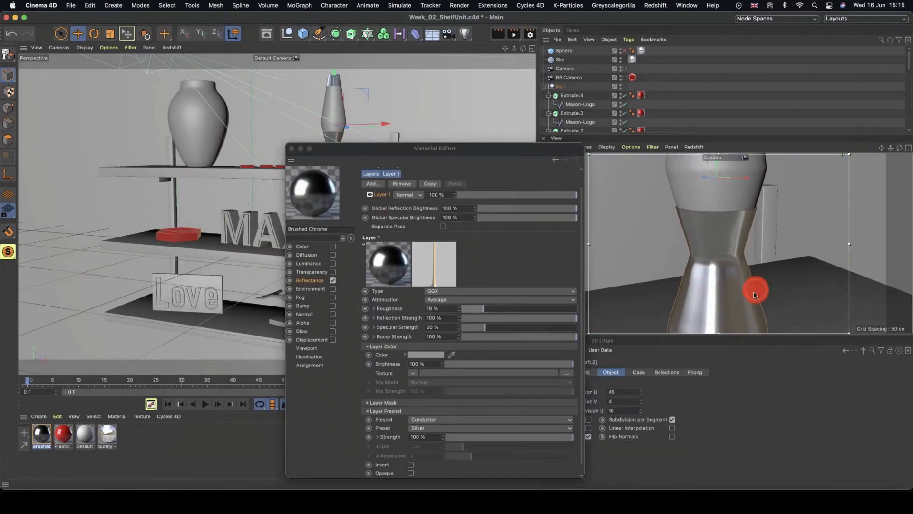
middle_click_drag(757, 291, 756, 264, "alt")
key("ctrl+r")
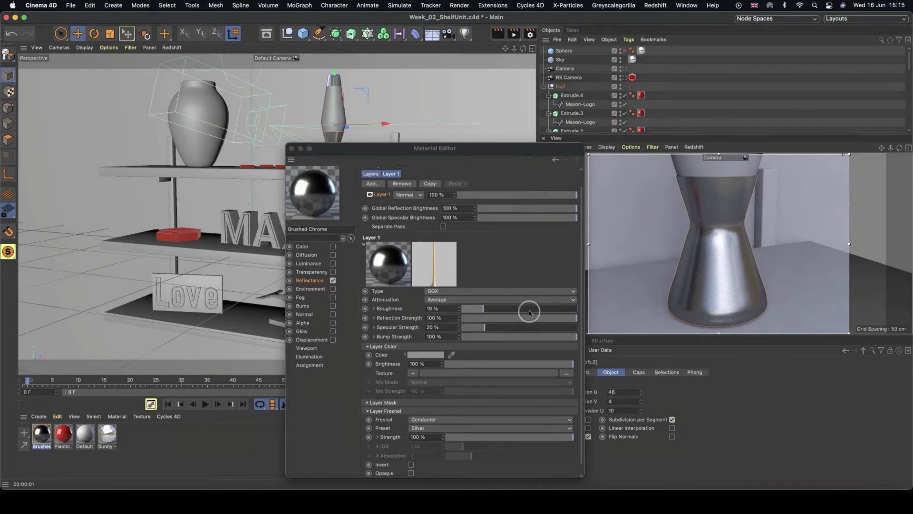
Try a Roughness of 0%, undo it, and close the Material Editor.
left_click_drag(481, 309, 387, 295)
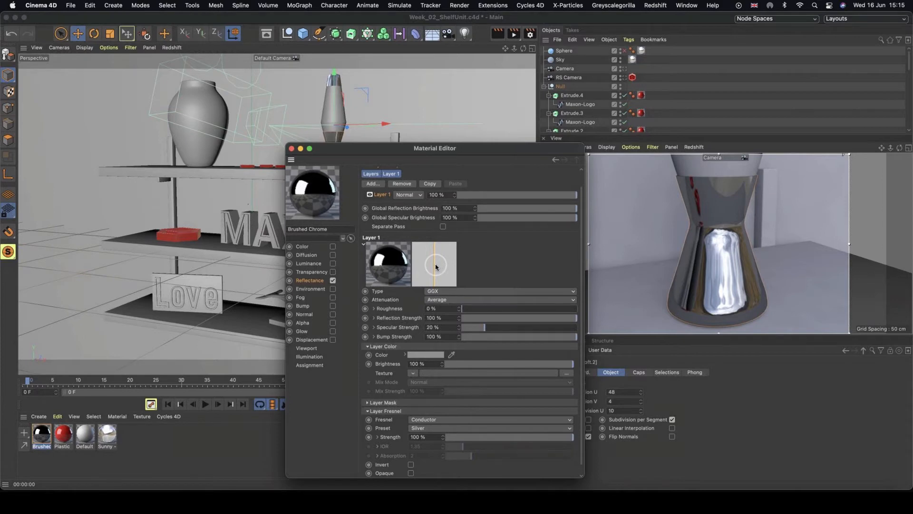
left_click(443, 308)
key("super+z")
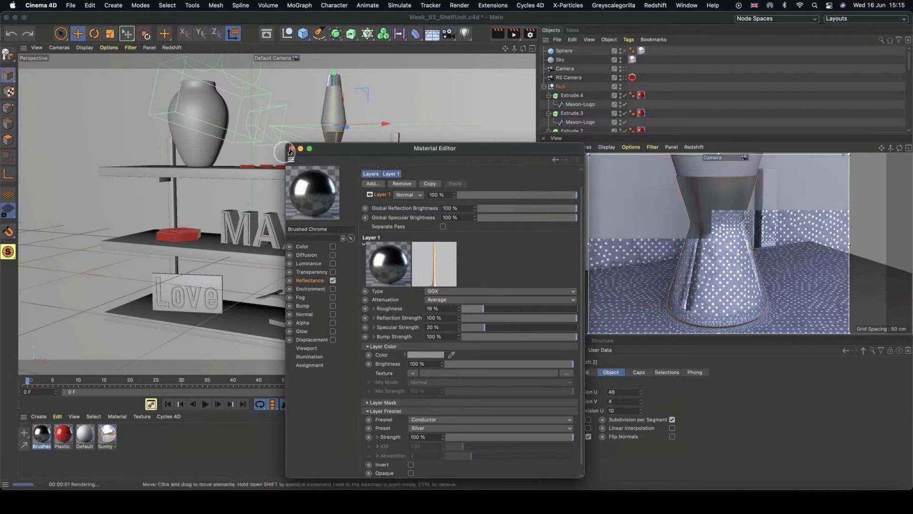
left_click(292, 149)
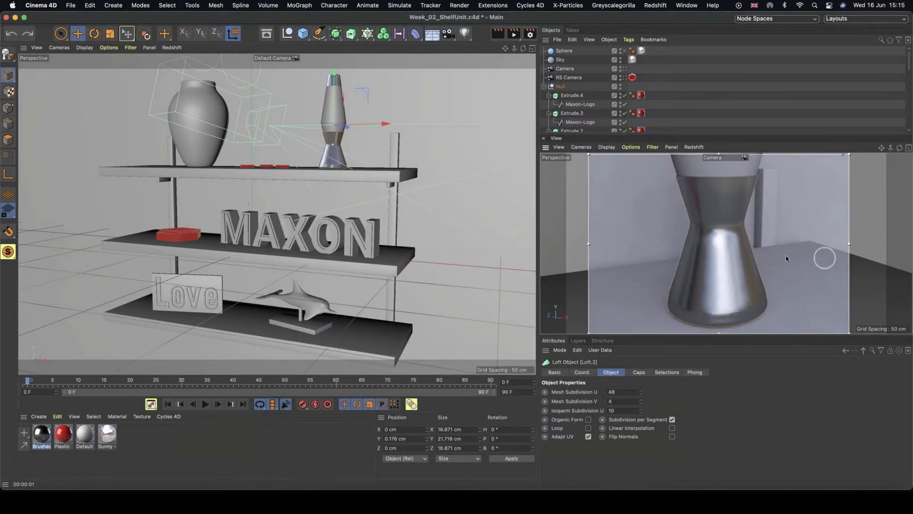
Duplicate the Brushed Chrome material and set the copy's GGX layer colour to near white, value 96%.
right_click_drag(799, 255, 752, 243, "alt")
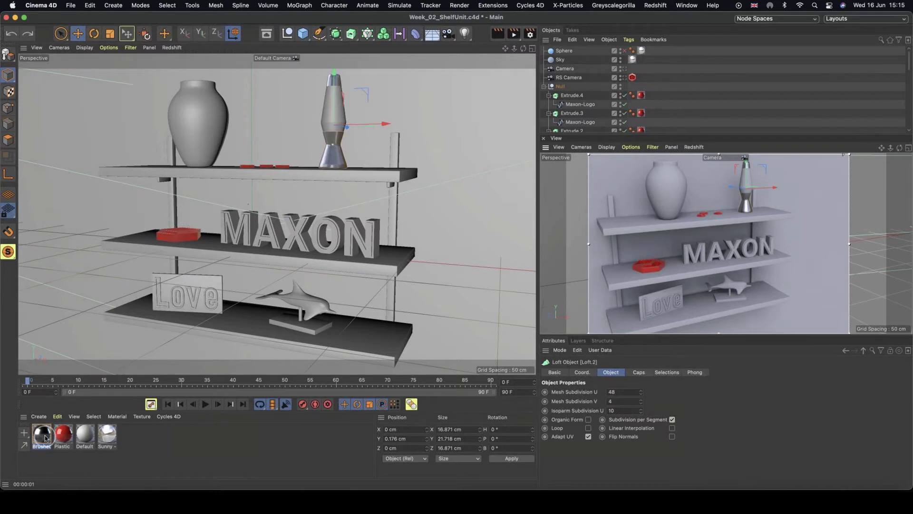
left_click_drag(42, 437, 33, 436, "ctrl")
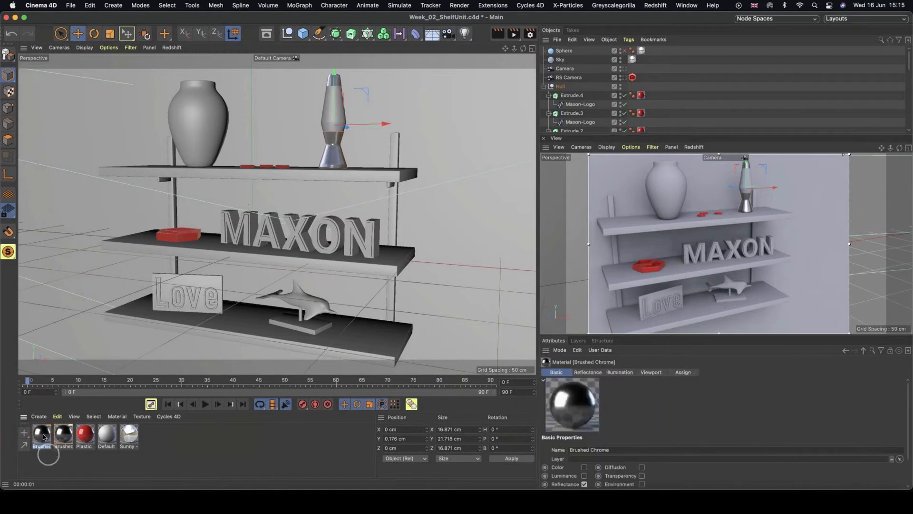
double_click(42, 437)
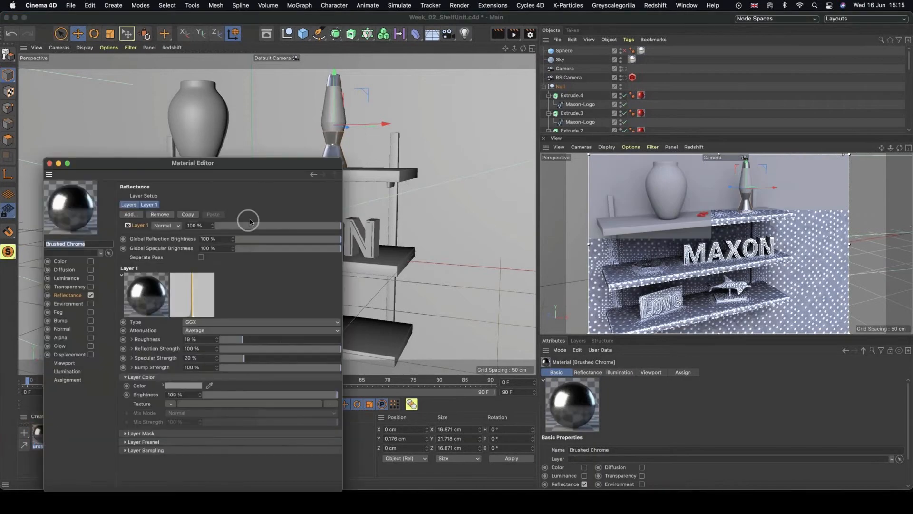
left_click_drag(236, 167, 346, 102)
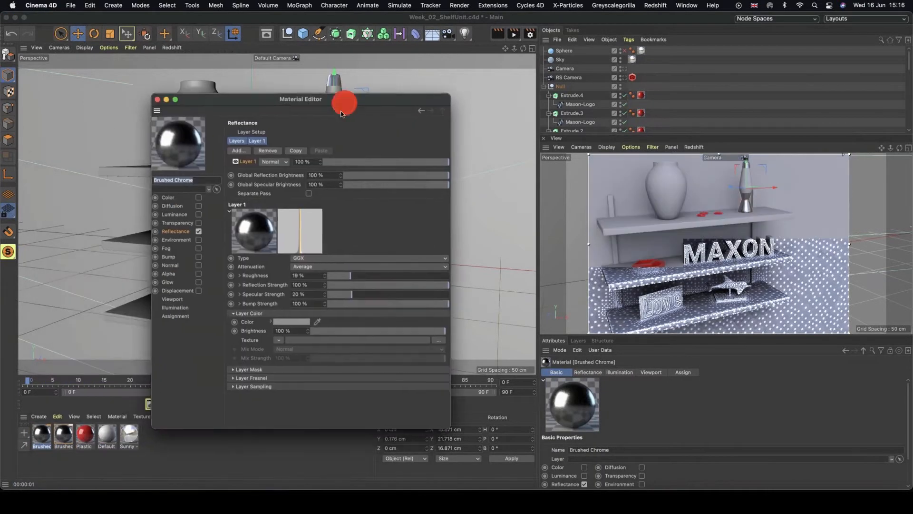
left_click(284, 326)
left_click_drag(320, 343, 372, 343)
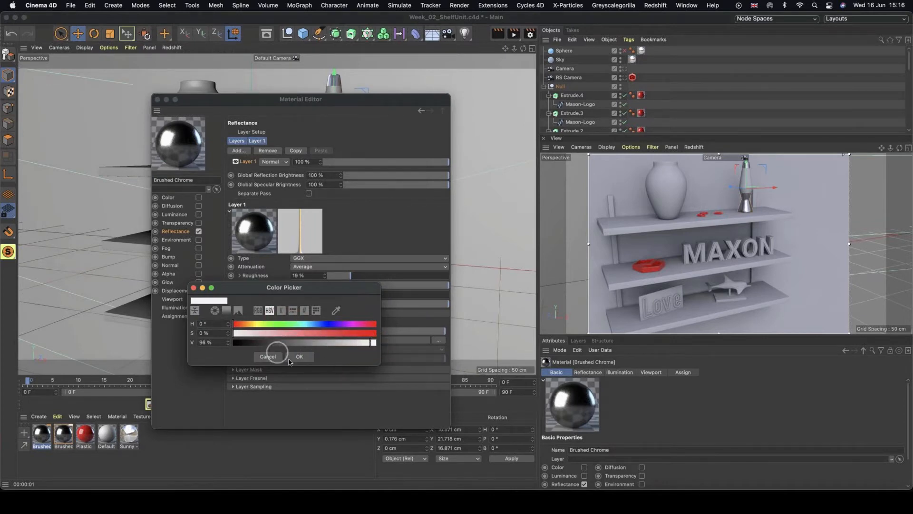
left_click(301, 357)
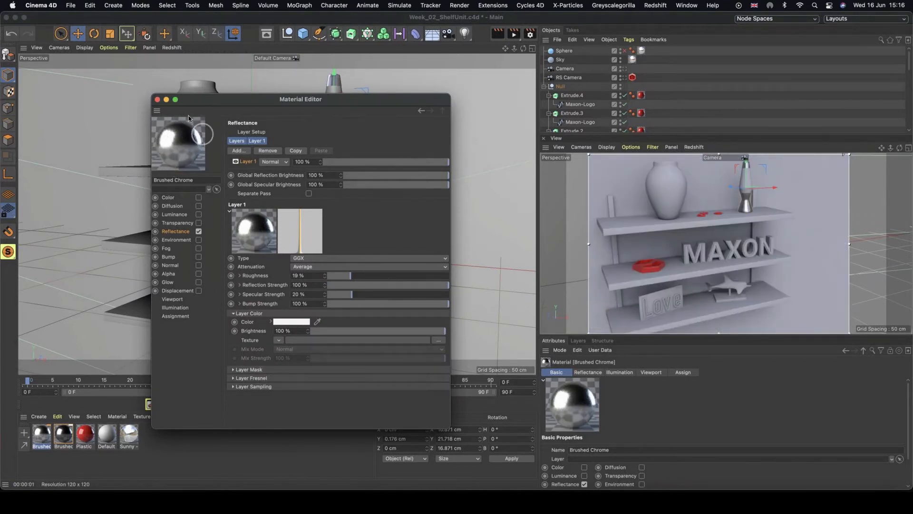
left_click(157, 99)
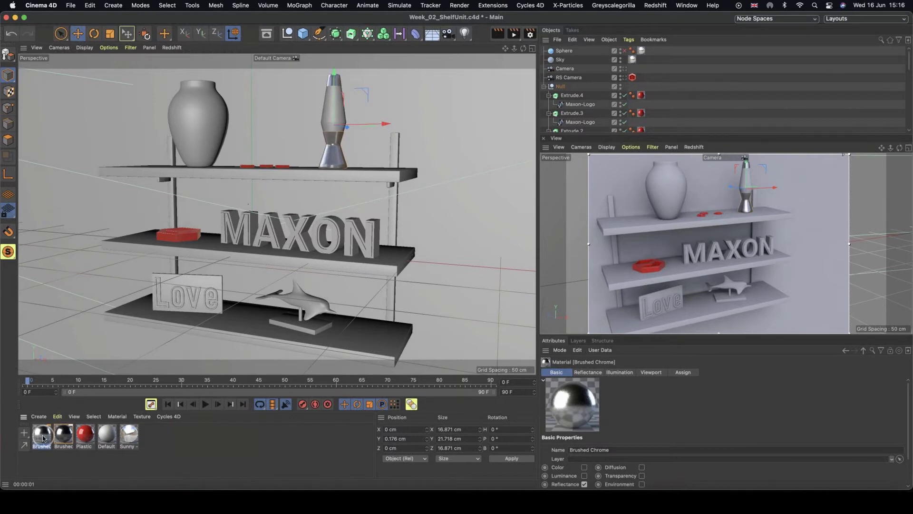
Apply the brightened Brushed Chrome copy to the shelf unit's support poles.
left_click_drag(42, 434, 175, 209)
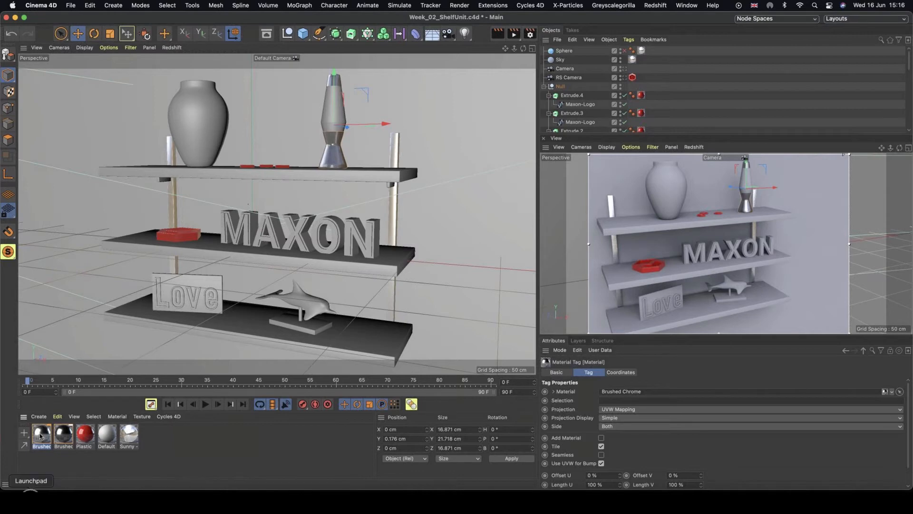
left_click(64, 458)
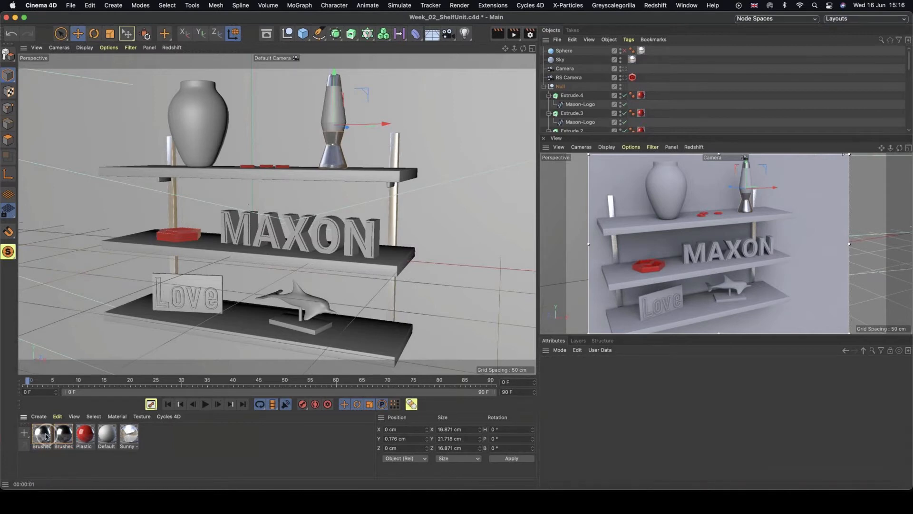
mouse_move(45, 434)
left_mouse_down()
mouse_move(173, 190)
mouse_move(159, 180)
left_mouse_up()
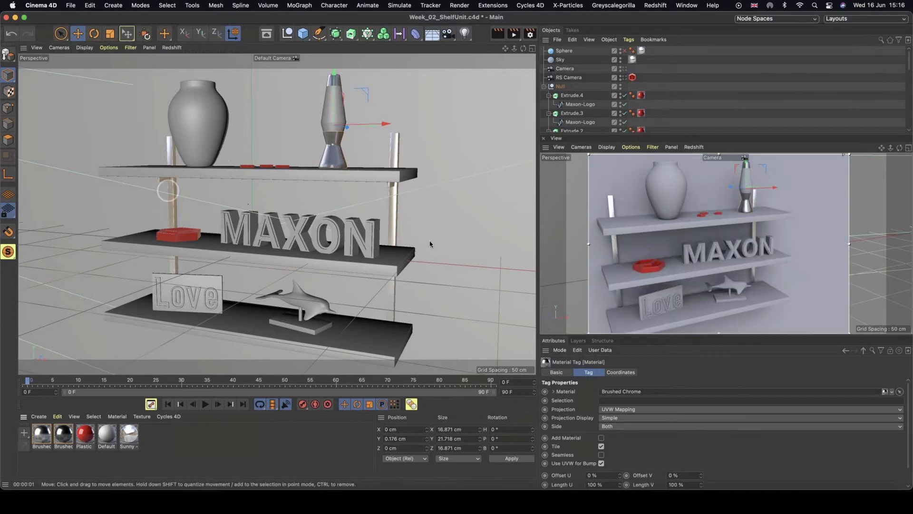
Duplicate the Default material and rename the copy Ceramic.
left_click_drag(731, 260, 648, 246, "alt")
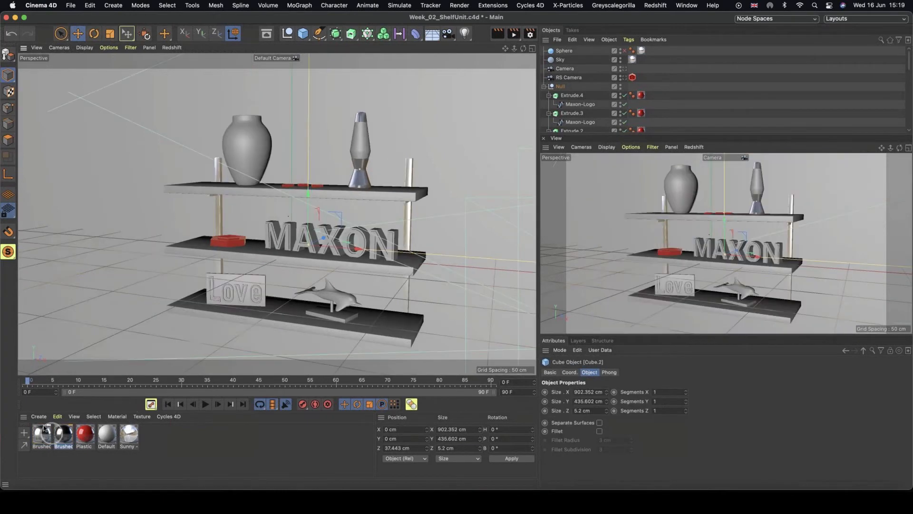
middle_click_drag(736, 203, 705, 256, "alt")
right_click_drag(669, 246, 736, 256, "alt")
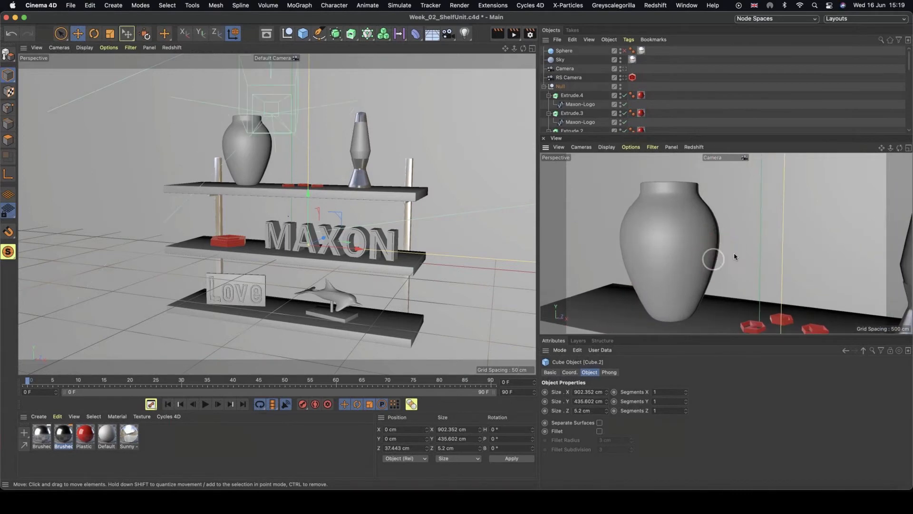
middle_click_drag(692, 257, 721, 245, "alt")
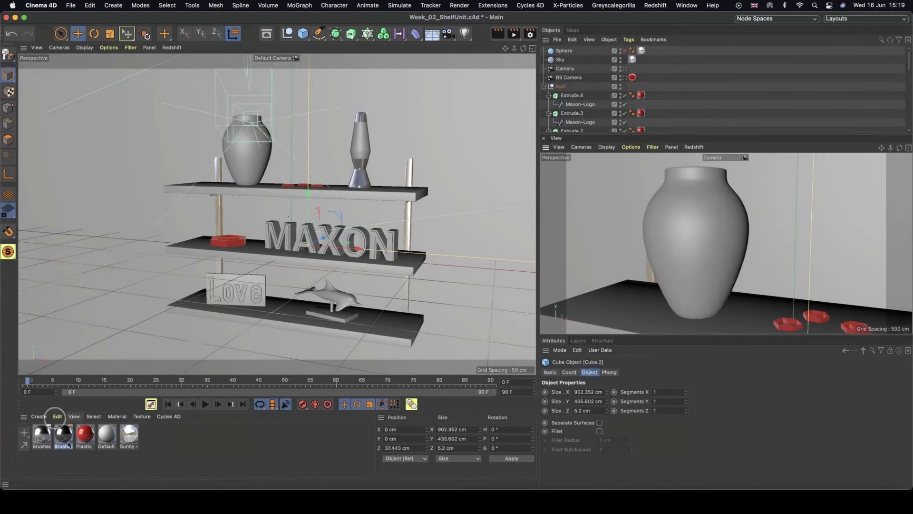
left_click(109, 442)
left_click_drag(109, 442, 31, 437)
double_click(43, 446)
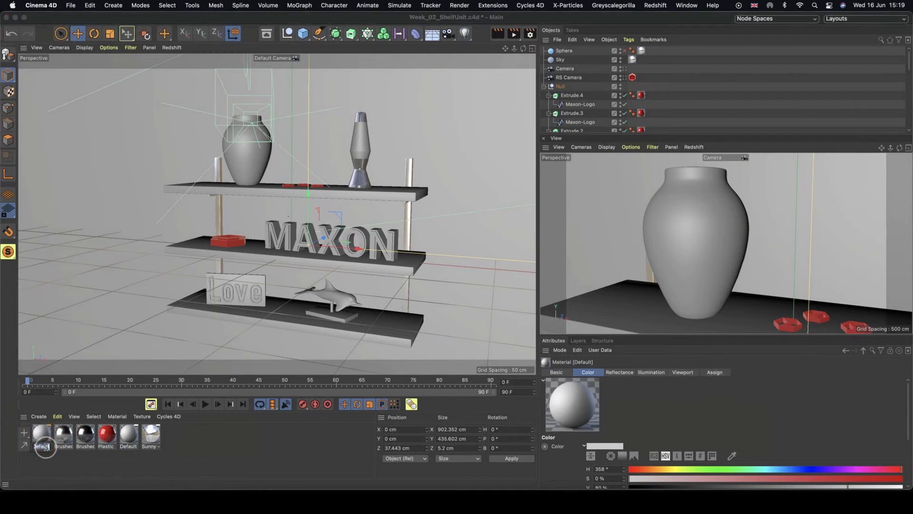
left_click(46, 449)
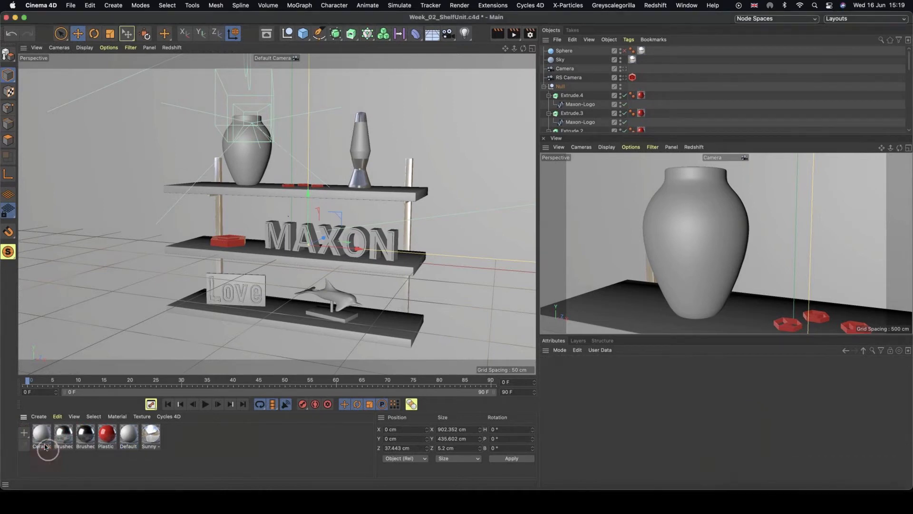
Apply the Ceramic material to the vase and open it in the Material Editor.
left_click_drag(82, 388, 251, 155)
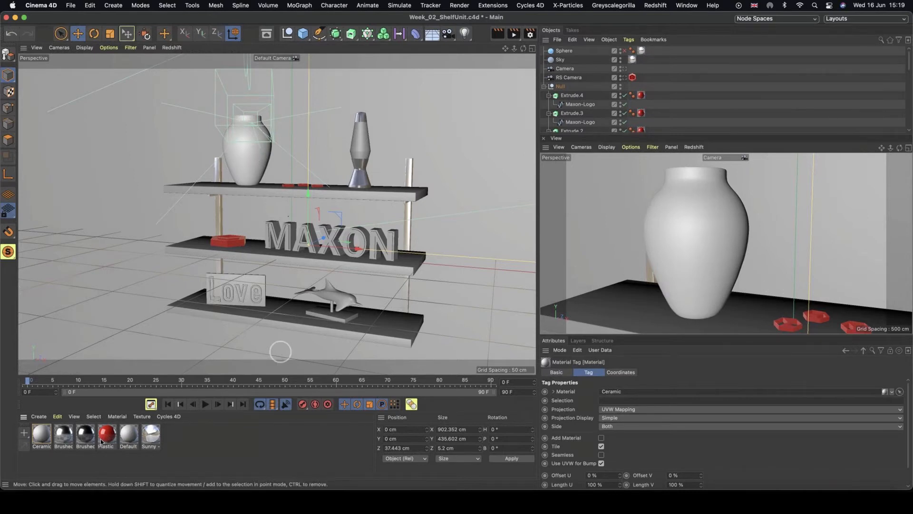
left_click_drag(41, 437, 40, 437)
double_click(41, 437)
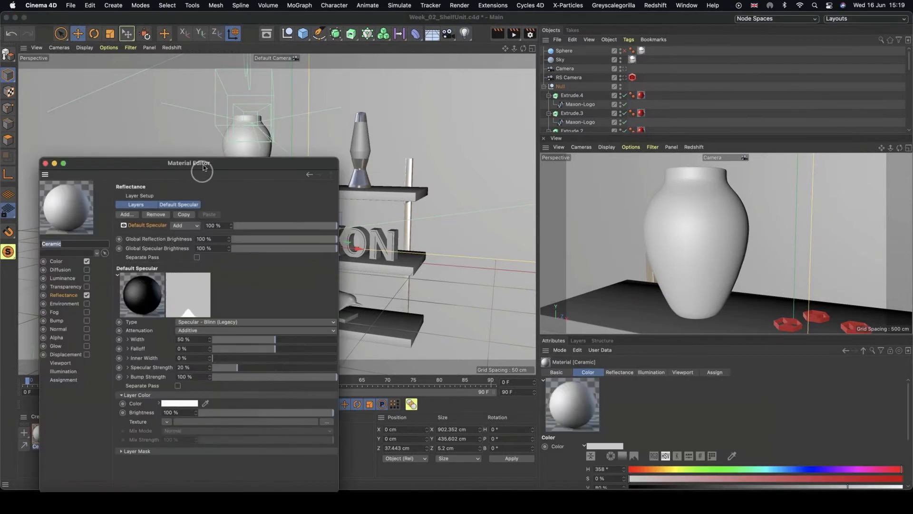
left_click_drag(202, 170, 363, 102)
Load a Noise shader as the Color channel texture of Ceramic and open its shader settings.
left_click(220, 201)
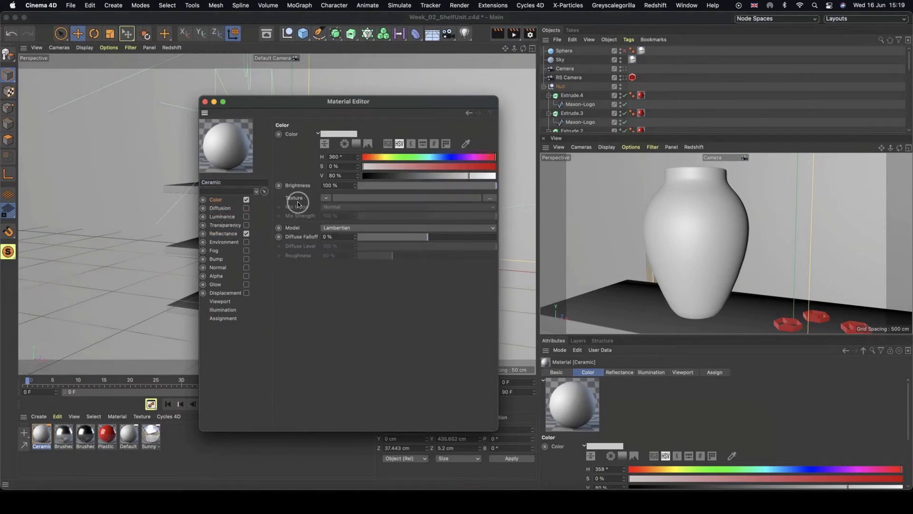
left_click(326, 199)
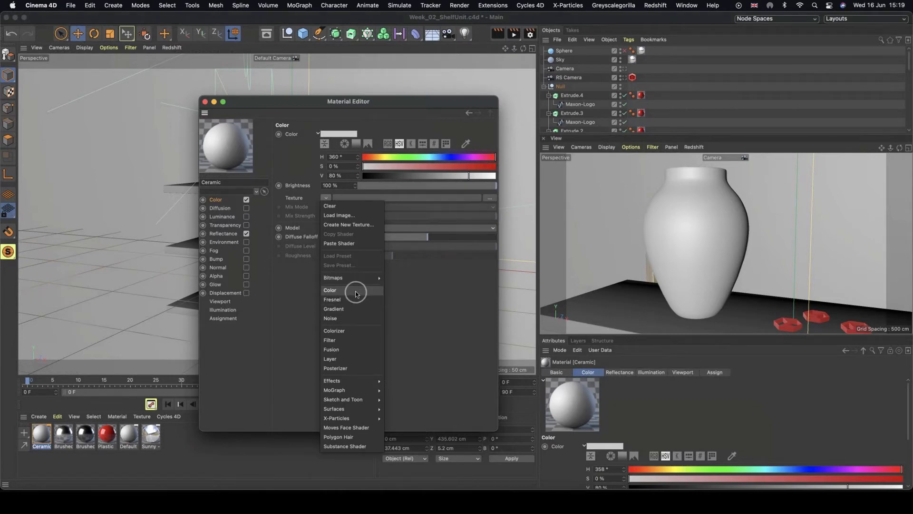
left_click(341, 317)
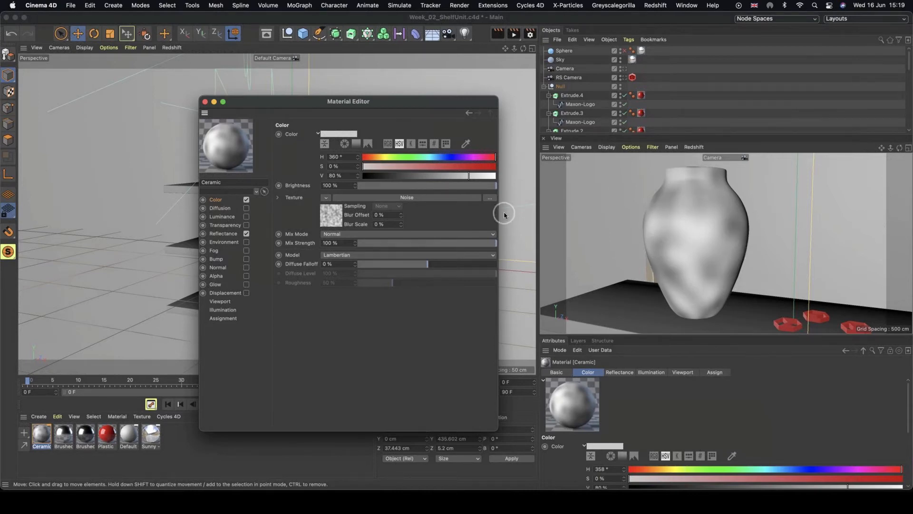
left_click(331, 215)
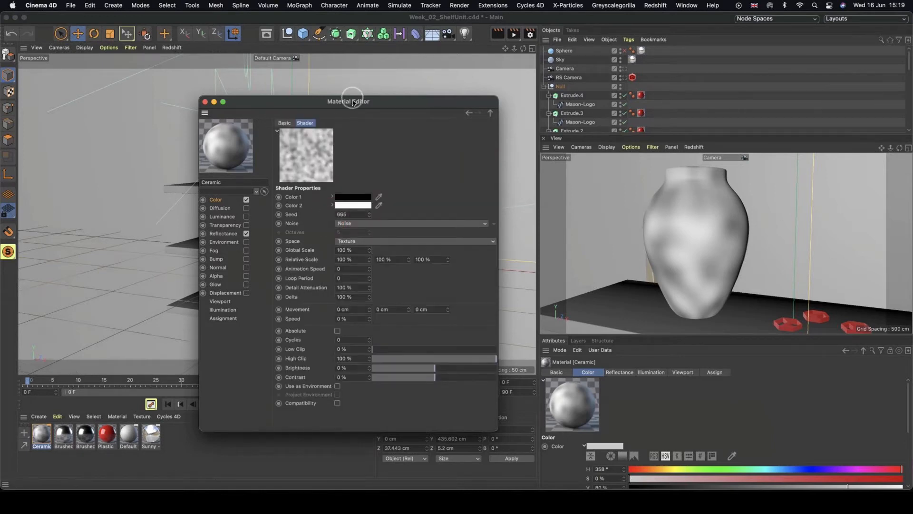
left_click_drag(353, 103, 339, 85)
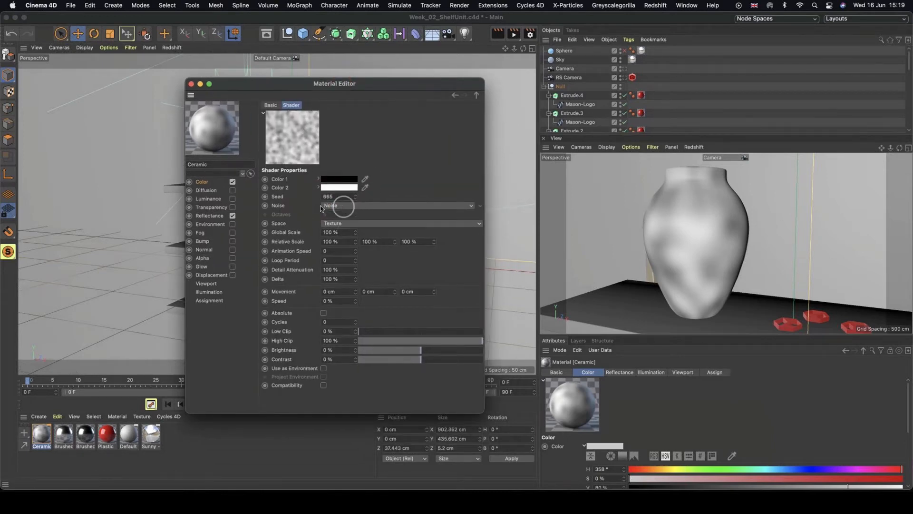
Compare other noise types such as Dents and Electric in the Noise shader.
left_click(346, 207)
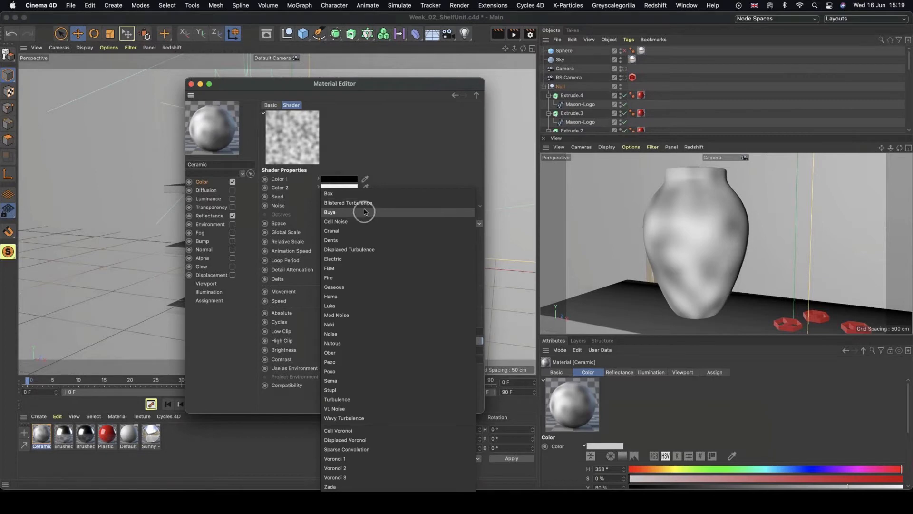
left_click(364, 207)
left_click(433, 181)
key("Down")
key("Down")
key("Down")
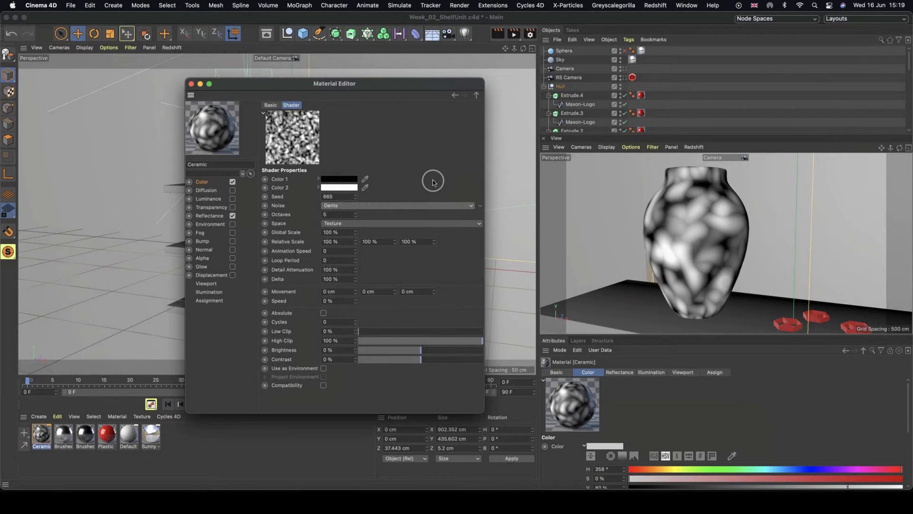
key("Down")
key("Down")
key("Down")
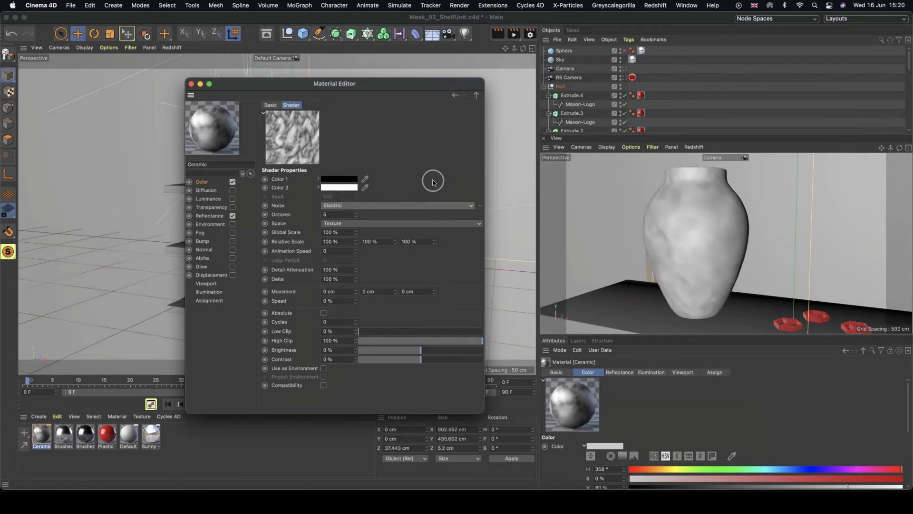
Reselect the Noise type and set the shader's Global Scale to 50%.
left_click(378, 208)
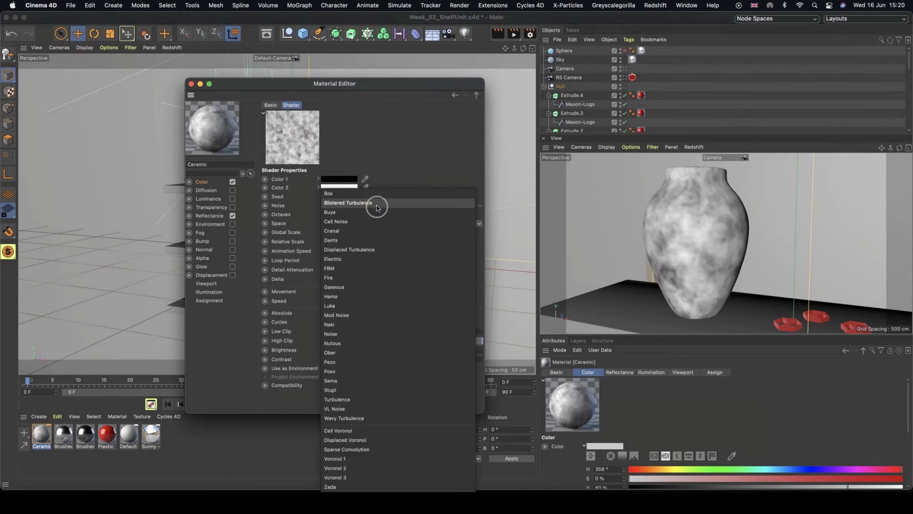
left_click(350, 333)
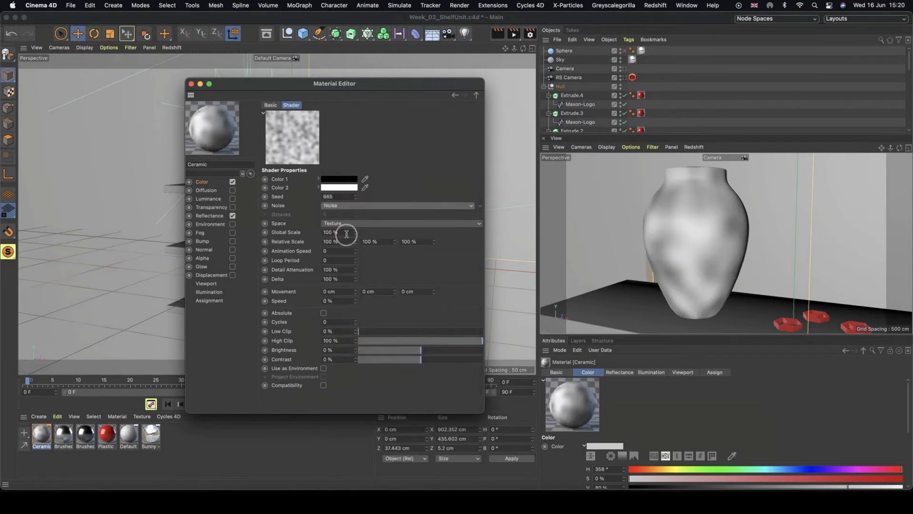
left_click(344, 233)
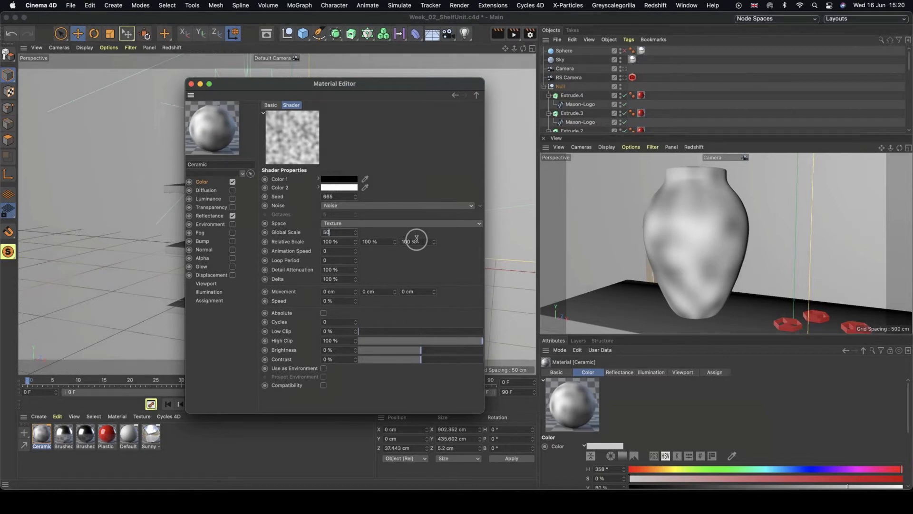
key("Return")
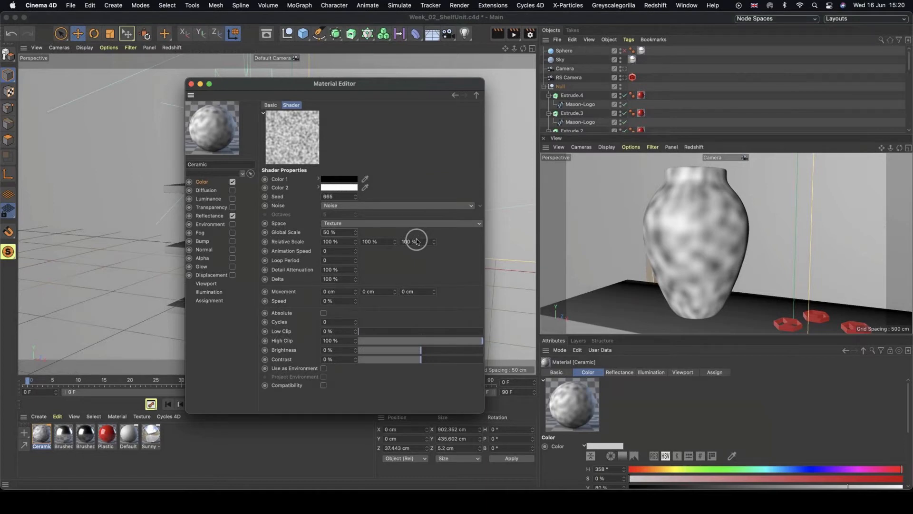
Set the Noise shader's Global Scale to 2%.
double_click(336, 232)
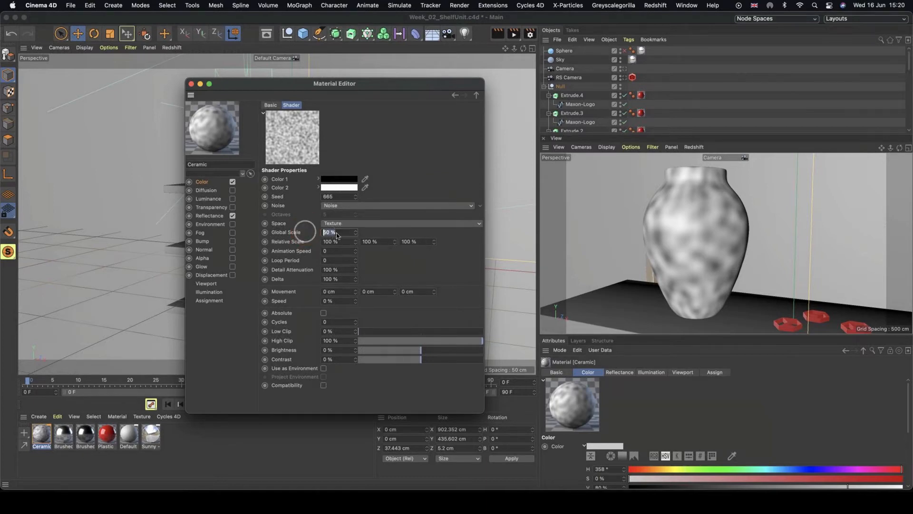
type("10")
key("Return")
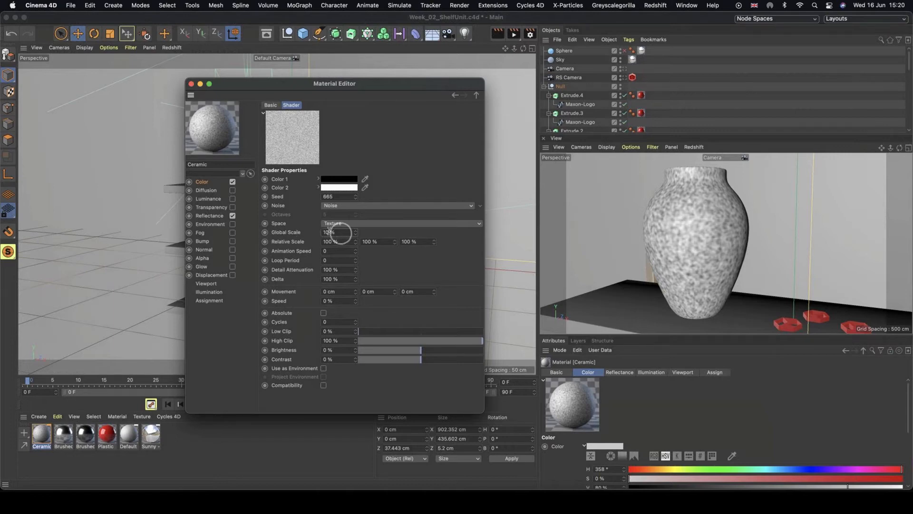
double_click(333, 232)
type("2")
key("Return")
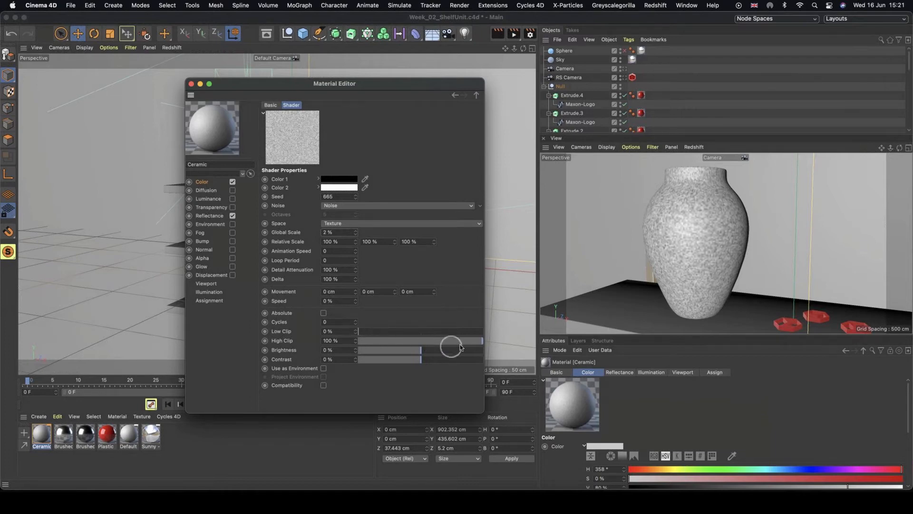
Lower the Noise shader's High Clip to 38%.
left_click_drag(469, 340, 443, 342)
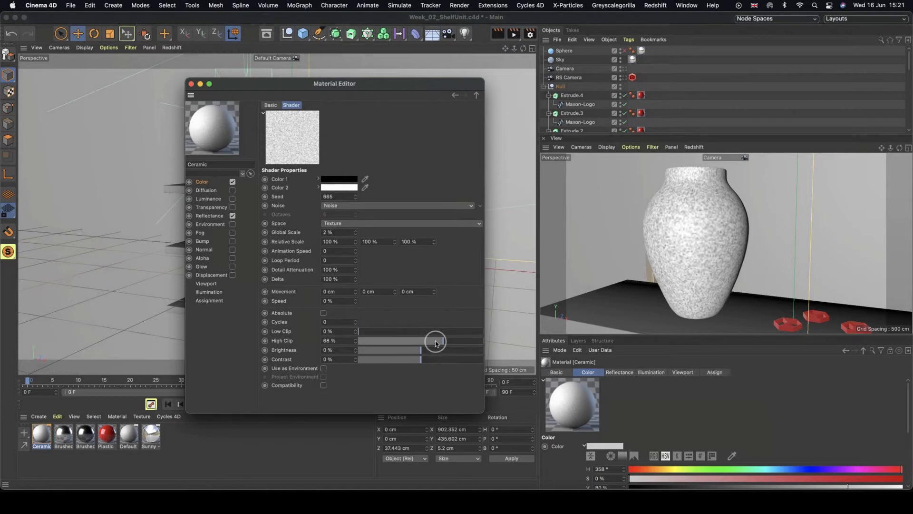
left_click_drag(436, 344, 428, 342)
left_click_drag(419, 341, 405, 341)
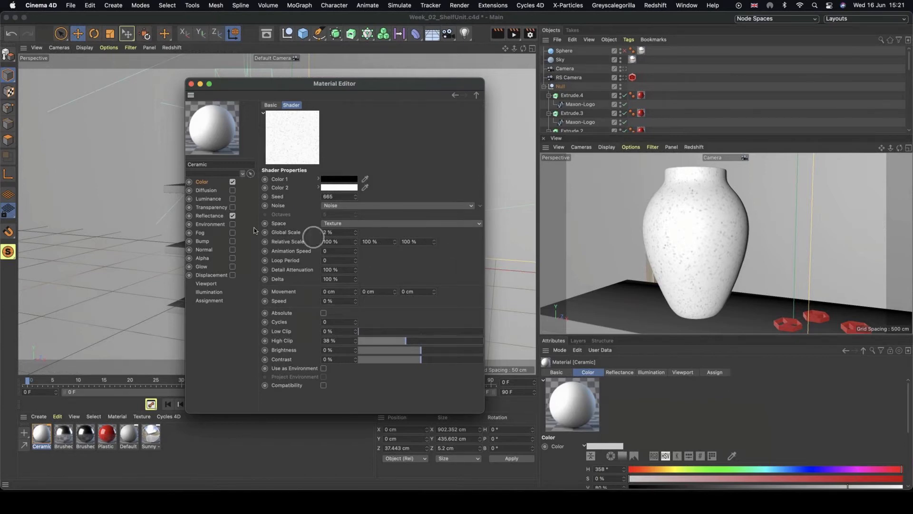
Replace Ceramic's Default Specular reflectance layer with a new Beckmann layer.
left_click(206, 216)
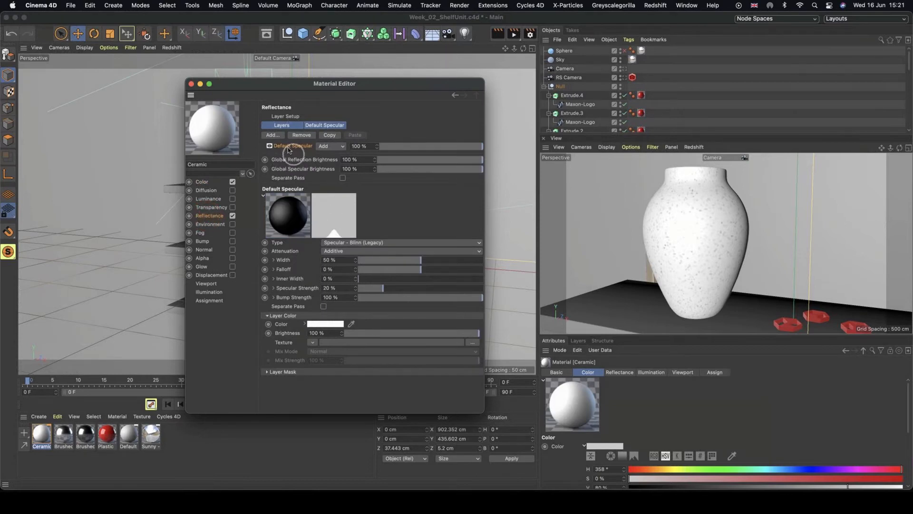
key("Delete")
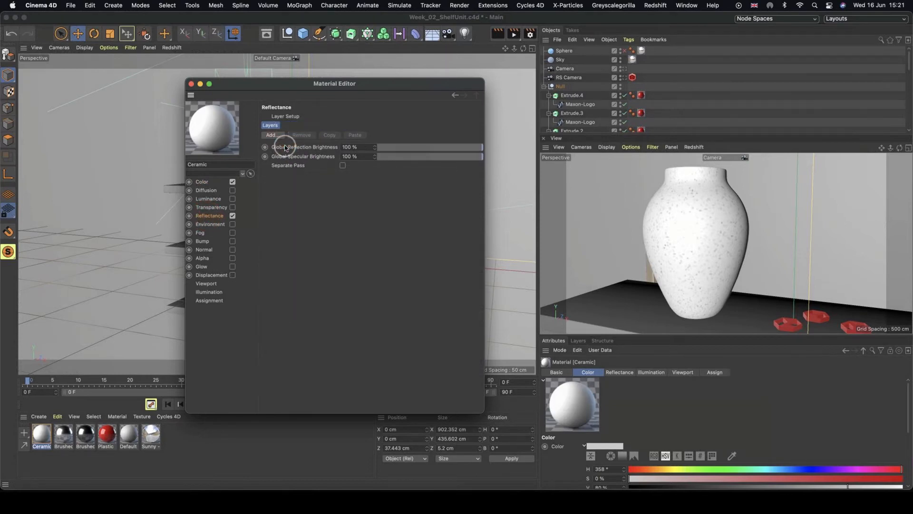
left_click(277, 136)
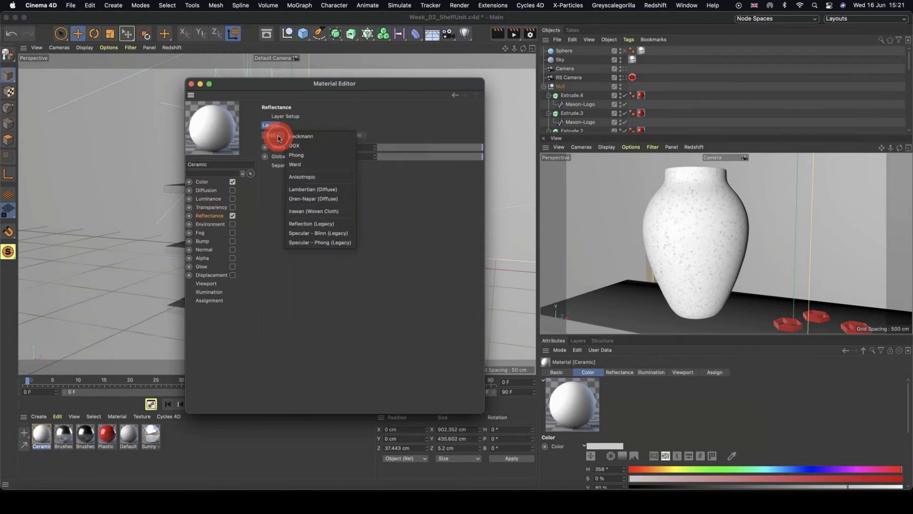
left_click(314, 137)
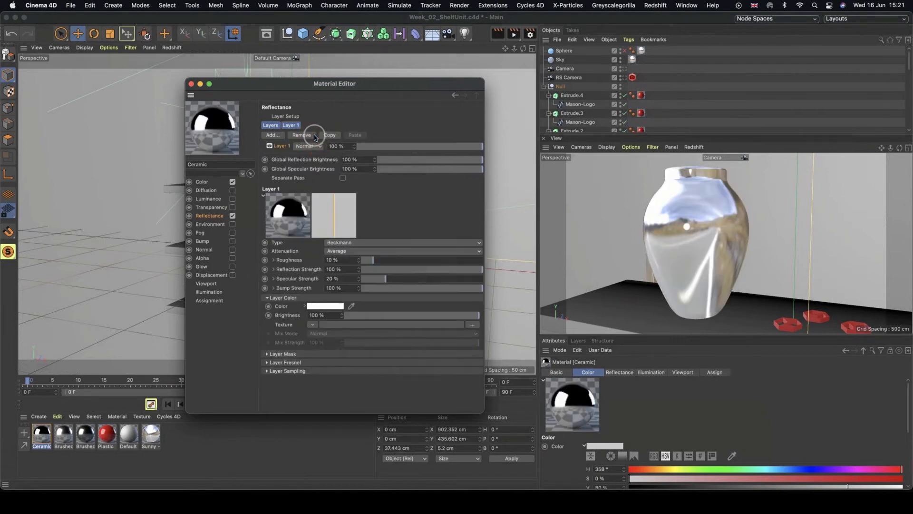
Set the Beckmann layer's Fresnel to Dielectric and its Roughness to 34%.
left_click(268, 362)
left_click(318, 370)
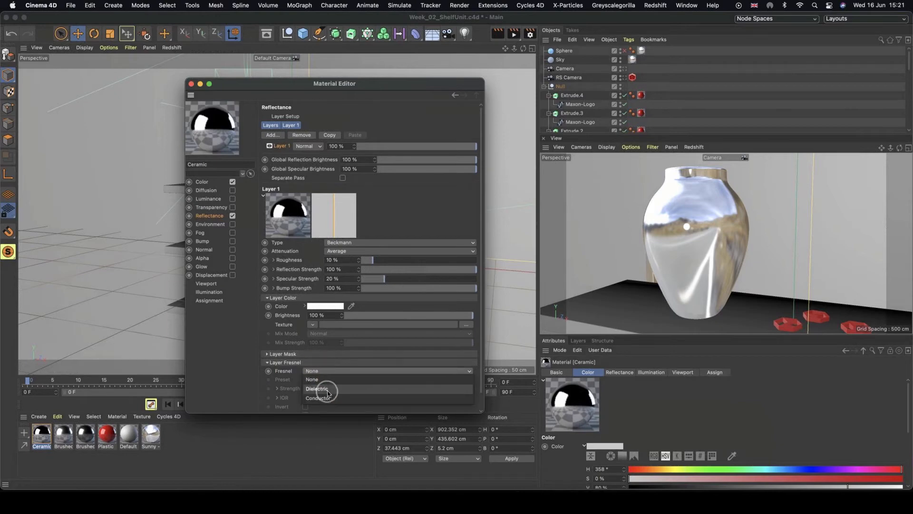
left_click(327, 391)
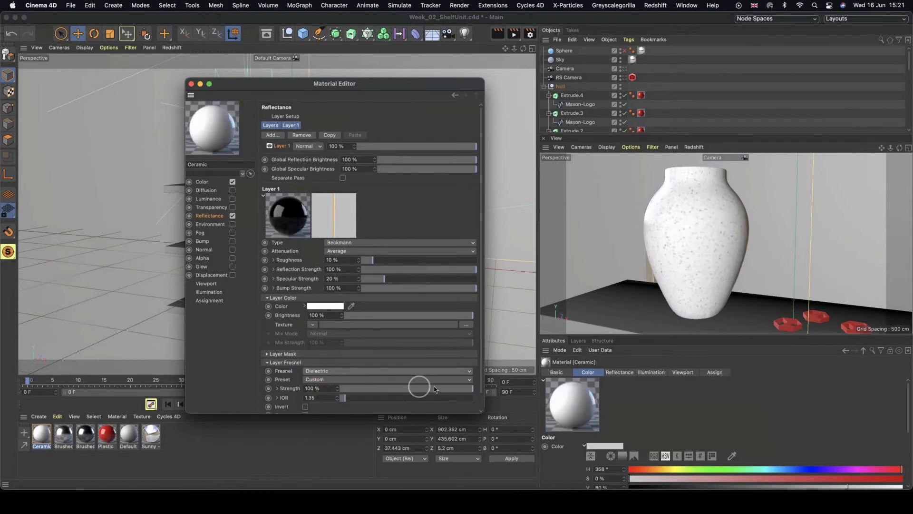
scroll(481, 314, "down", 1)
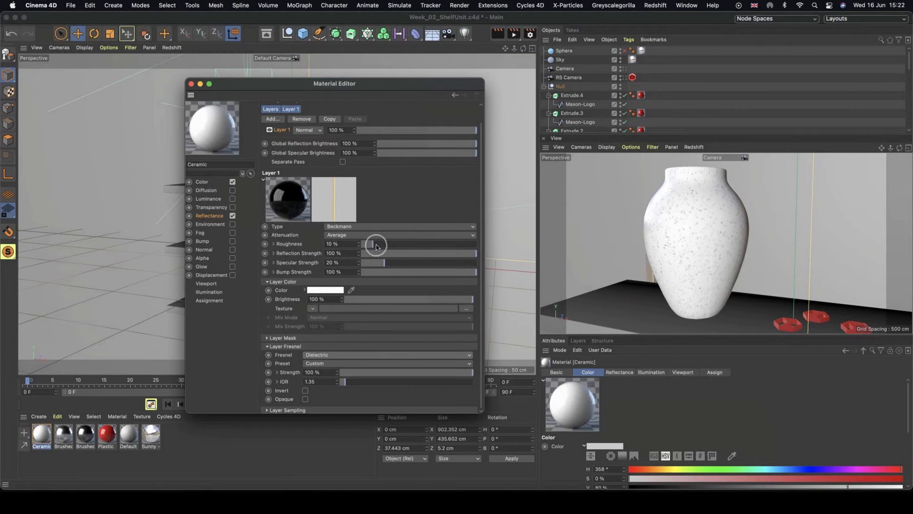
left_click_drag(377, 247, 401, 244)
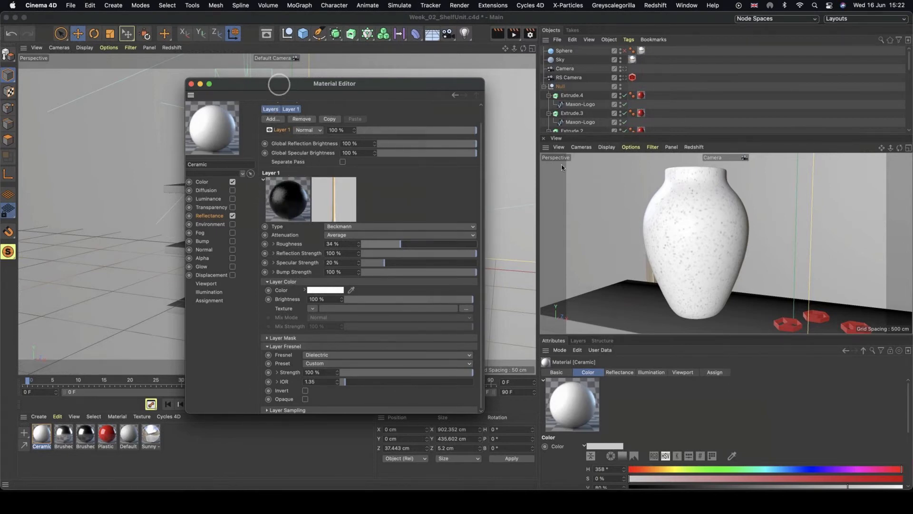
Copy the Noise shader from Ceramic's Color channel texture.
right_click_drag(685, 192, 751, 185, "alt")
middle_click_drag(671, 214, 692, 287, "alt")
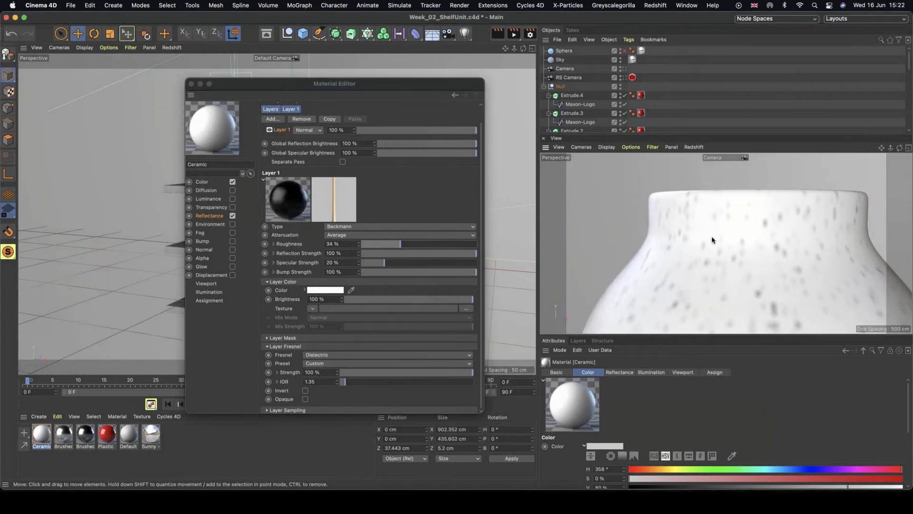
left_click(192, 183)
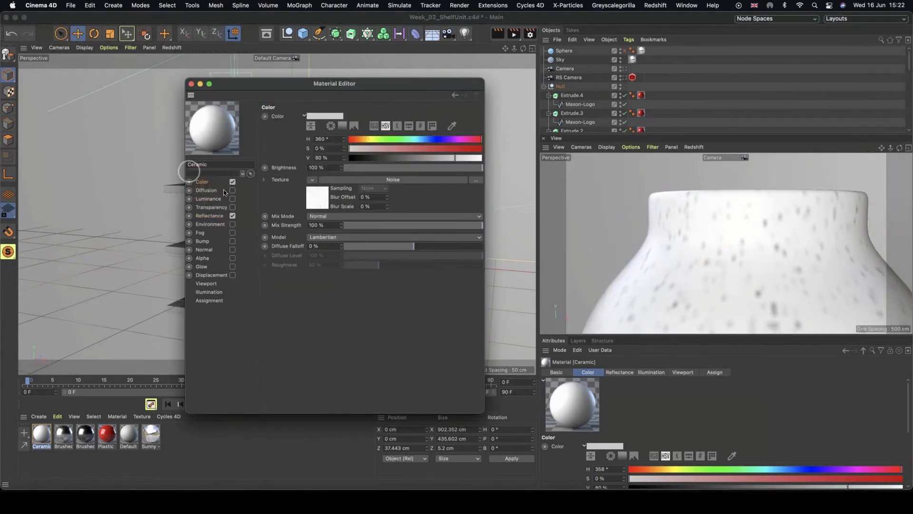
left_click(312, 181)
left_click(341, 228)
Enable Ceramic's Bump channel and paste the Noise shader as its texture.
left_click(203, 242)
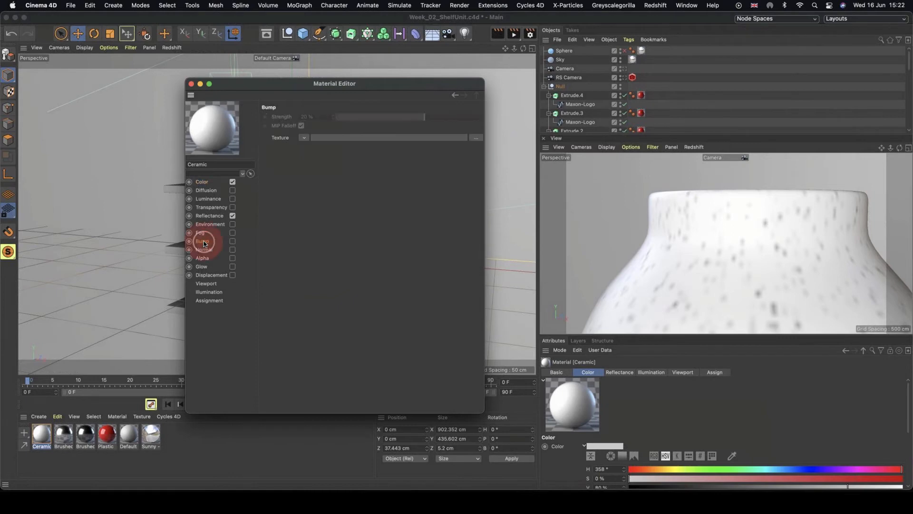
left_click(233, 242)
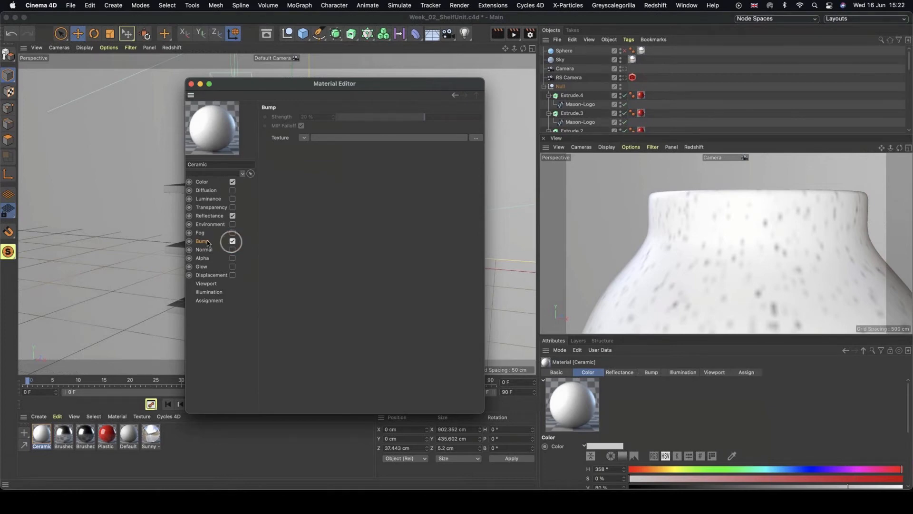
left_click(304, 138)
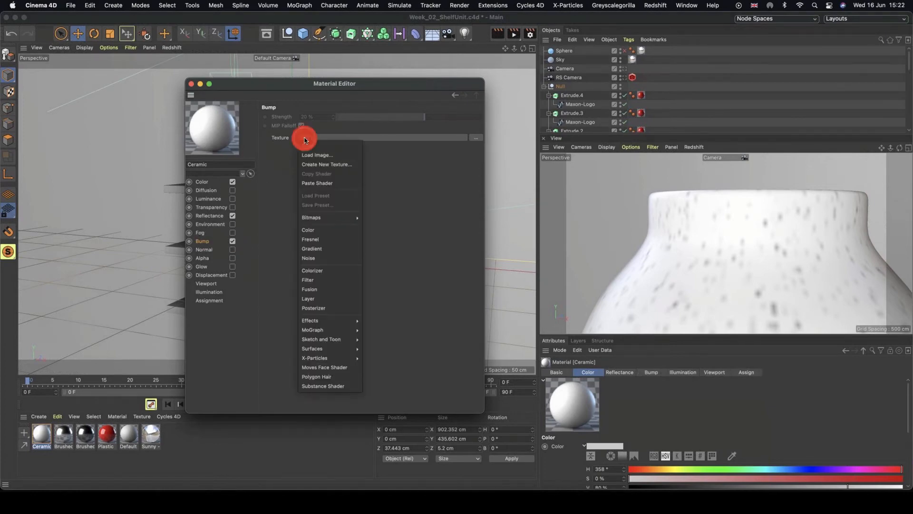
left_click(335, 185)
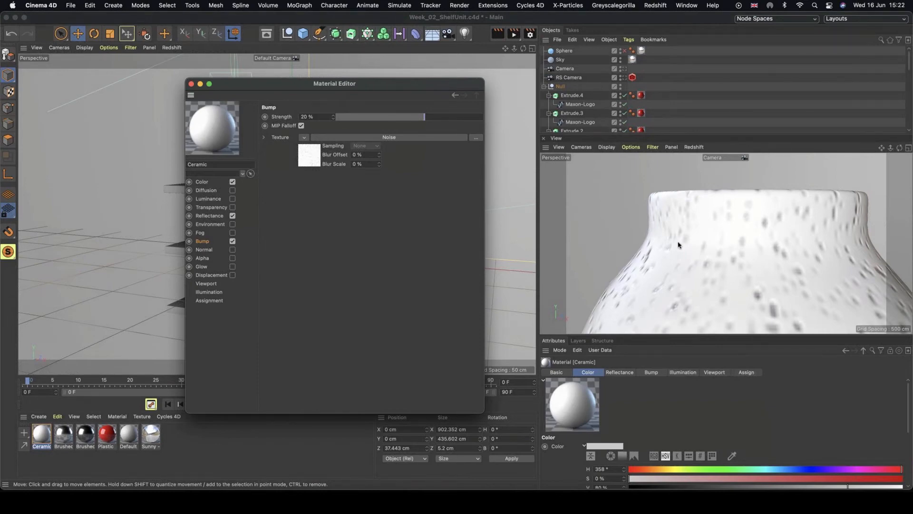
Set the Bump Strength to 8% and close the Material Editor.
left_click(305, 117)
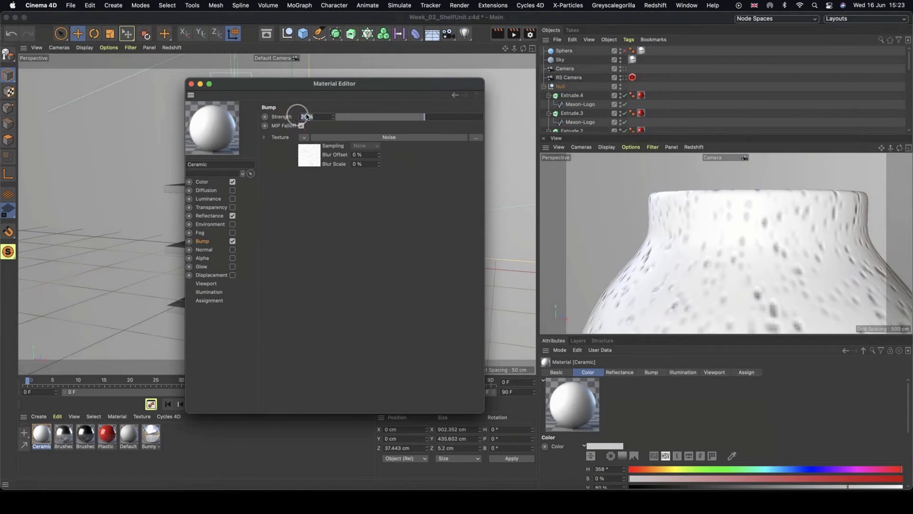
type("5")
left_click(301, 114)
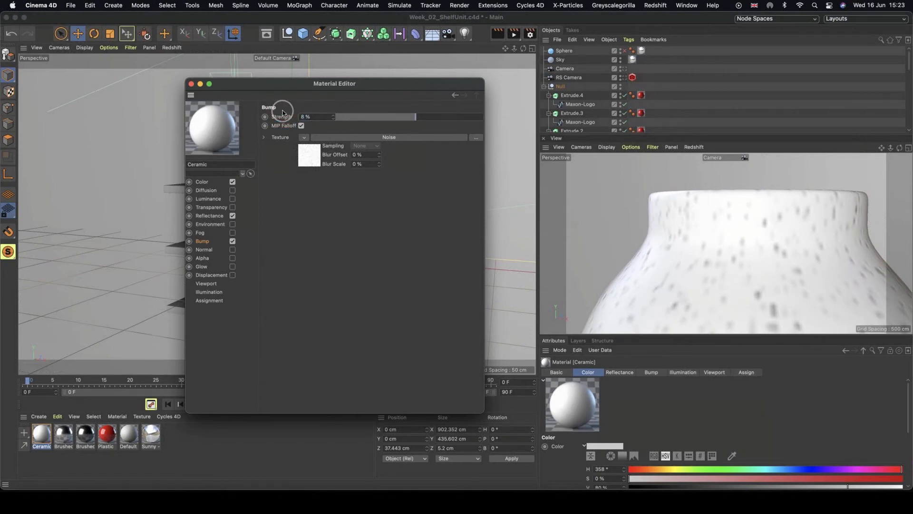
left_click(190, 85)
left_click(192, 84)
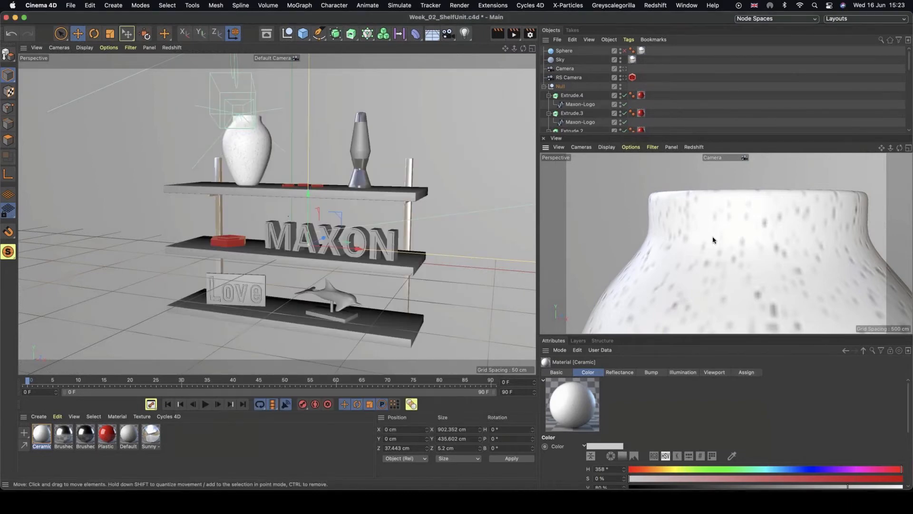
Examine the Ceramic vase's surface in the camera view.
right_click_drag(774, 237, 734, 230, "alt")
middle_click_drag(799, 260, 709, 196, "alt")
right_click_drag(709, 195, 675, 214, "alt")
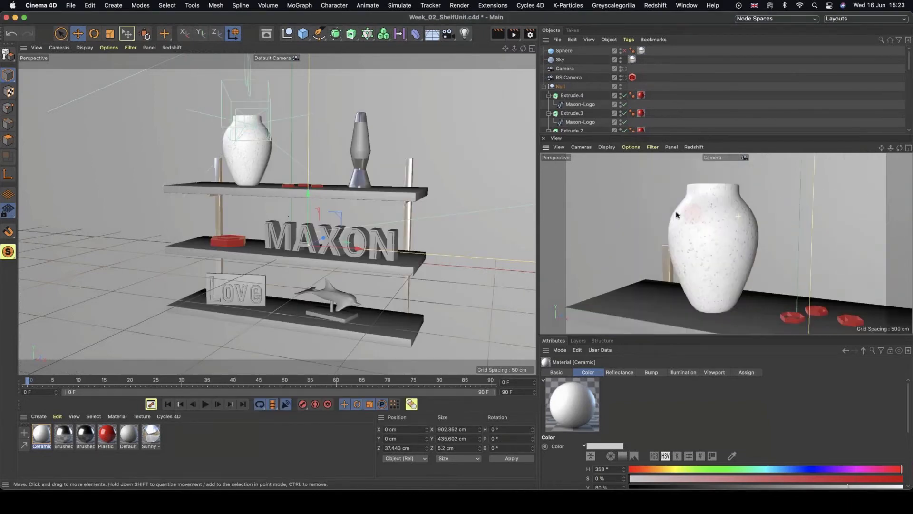
right_click_drag(730, 246, 697, 246, "alt")
middle_click_drag(697, 246, 693, 246, "alt")
mouse_move(695, 236)
right_mouse_down("alt")
mouse_move(656, 251)
mouse_move(656, 226)
mouse_move(715, 228)
mouse_move(703, 251)
right_mouse_up("alt")
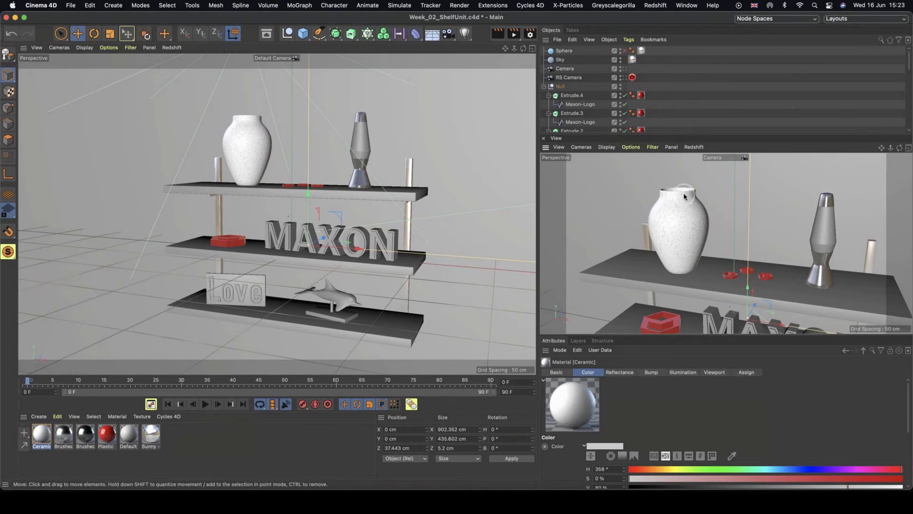
double_click(42, 432)
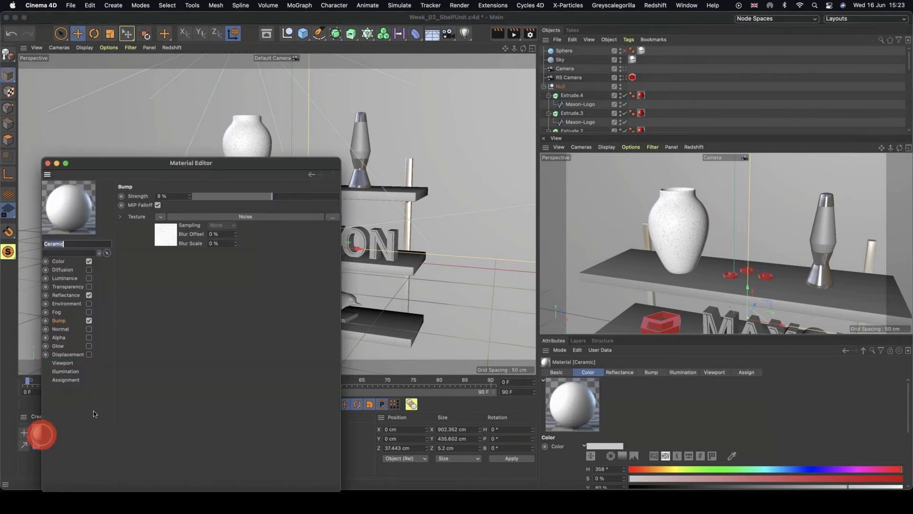
left_click(88, 242)
left_click(67, 294)
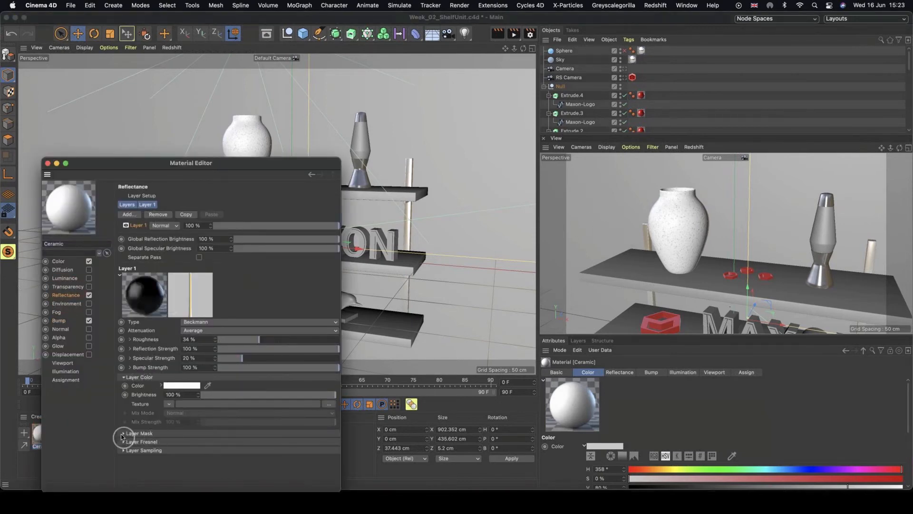
left_click(168, 404)
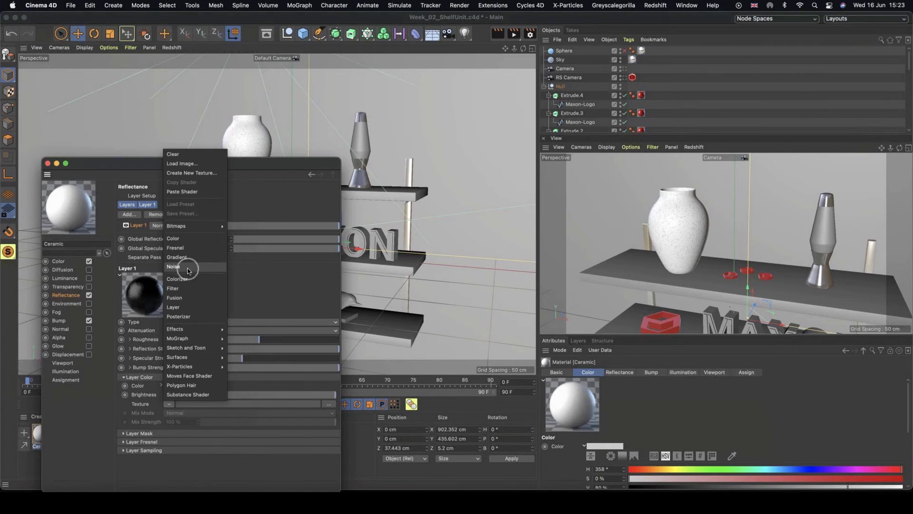
left_click(297, 276)
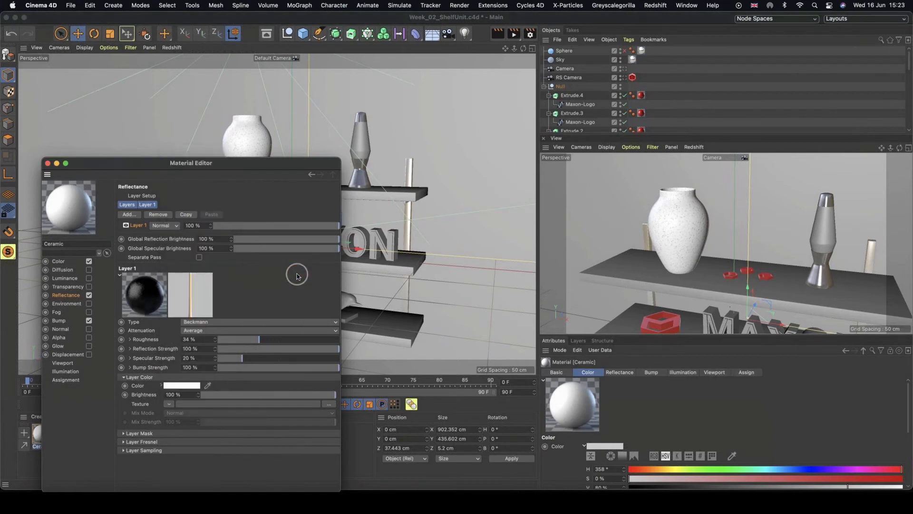
left_click(47, 163)
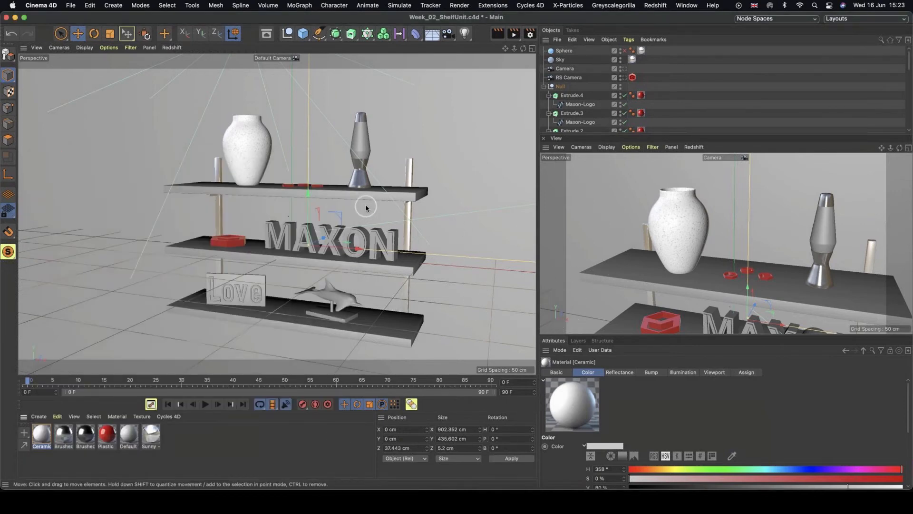
Start an Interactive Render Region framed on the lava lamp in the camera view.
middle_click_drag(841, 242, 775, 231, "alt")
right_click_drag(759, 229, 806, 225, "alt")
middle_click_drag(799, 227, 765, 244, "alt")
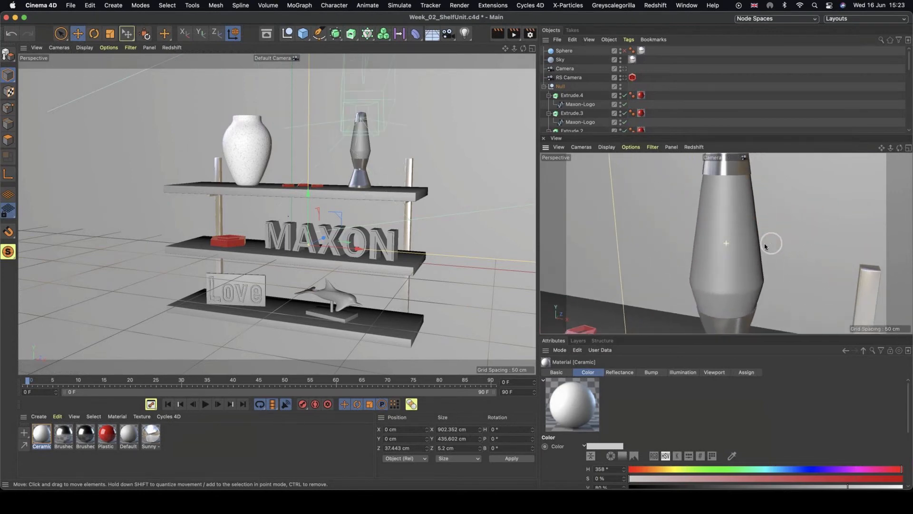
left_click_drag(765, 247, 771, 251, "alt")
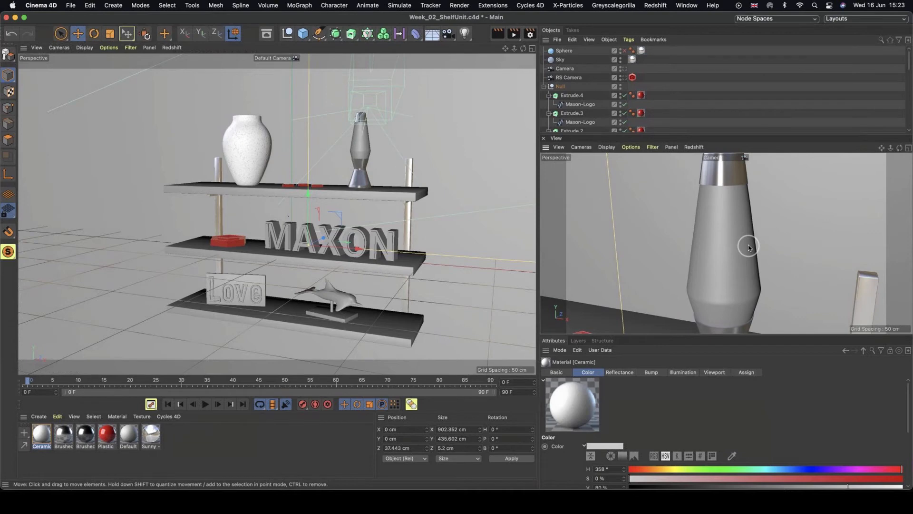
key("alt+r")
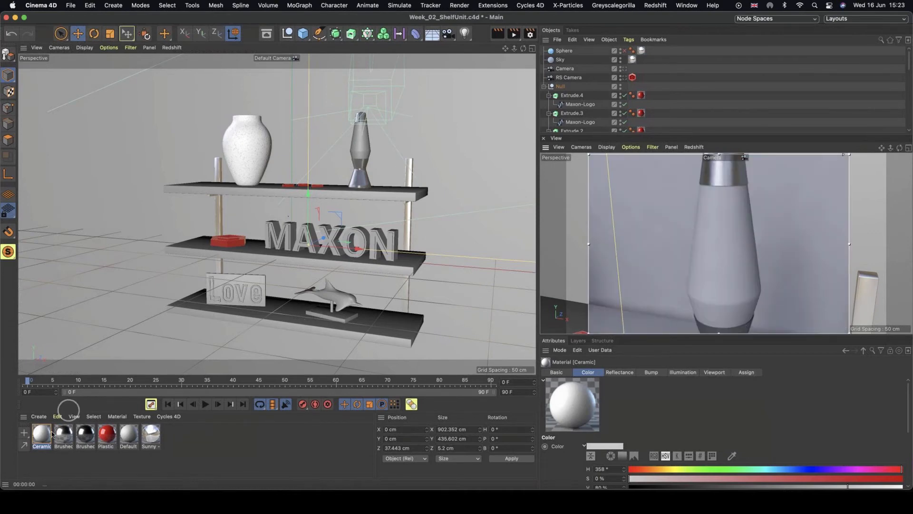
Create a new material named Glass and apply it to the lava lamp.
left_click(132, 435)
left_click_drag(132, 446, 38, 442, "ctrl")
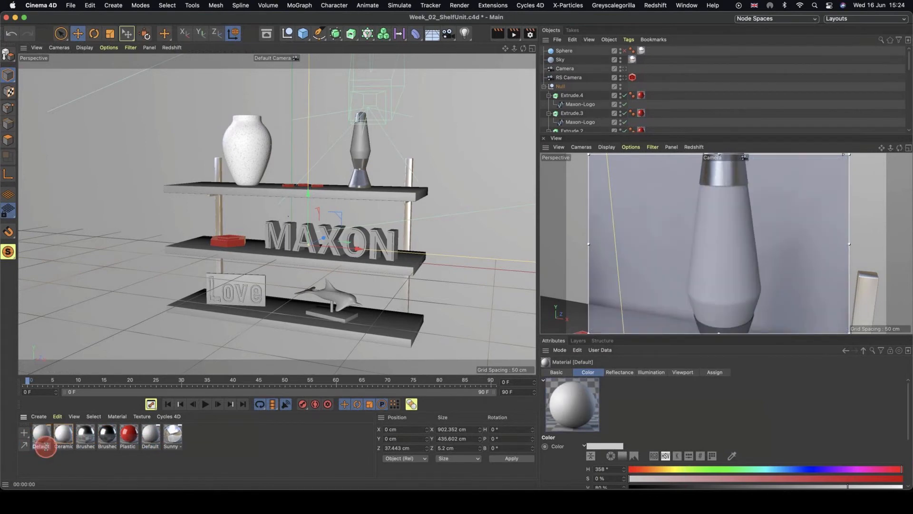
double_click(44, 447)
type("Glass")
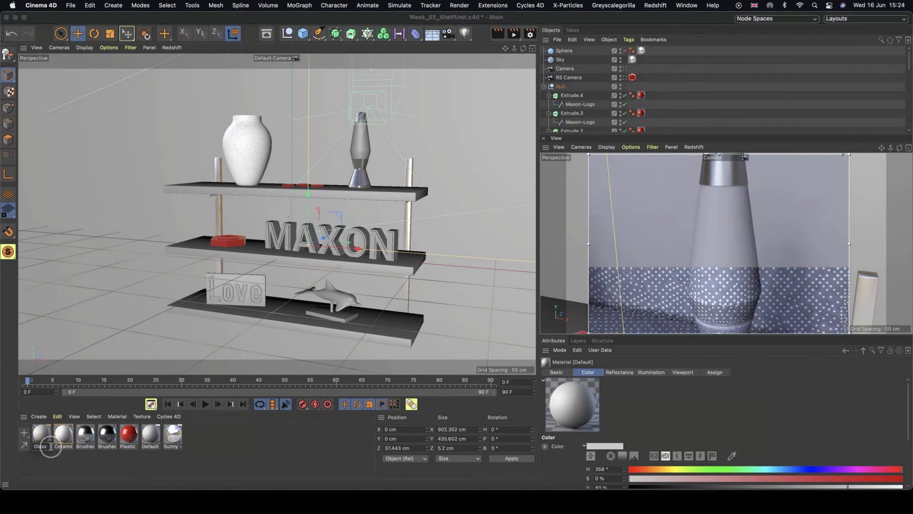
left_click(40, 459)
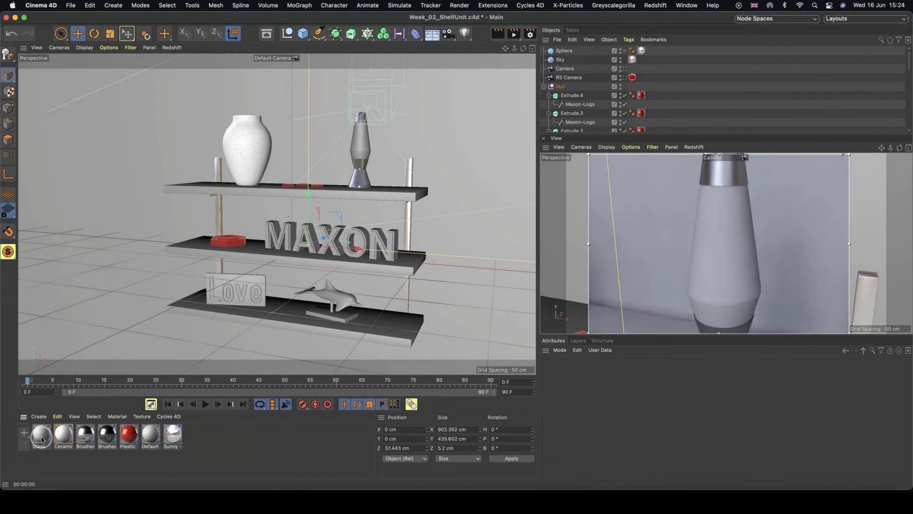
left_click_drag(42, 439, 359, 148)
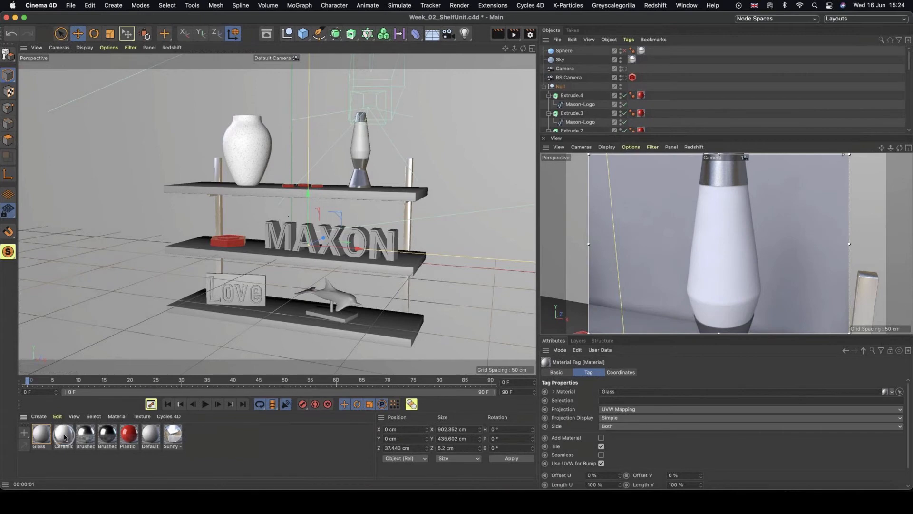
Apply the Ceramic material to the dolphin sculpture's stand on the bottom shelf.
left_click_drag(65, 437, 307, 307)
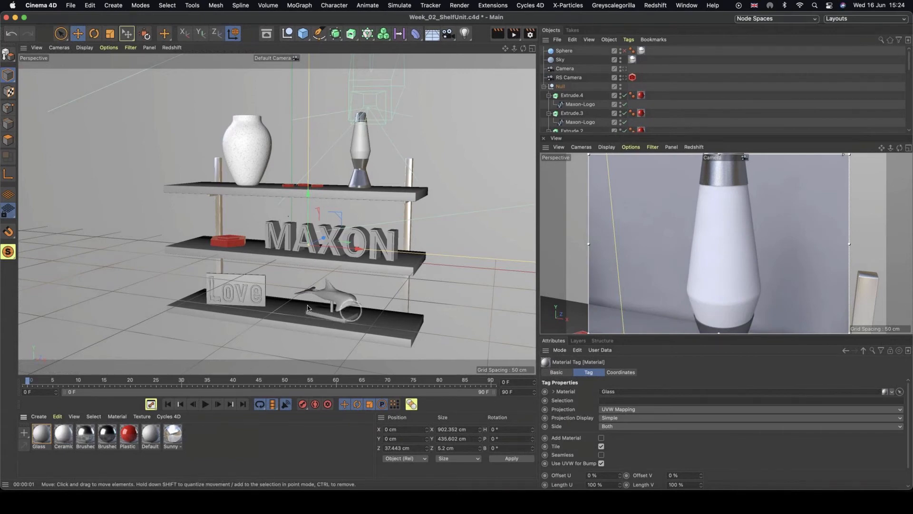
left_click_drag(61, 438, 343, 321)
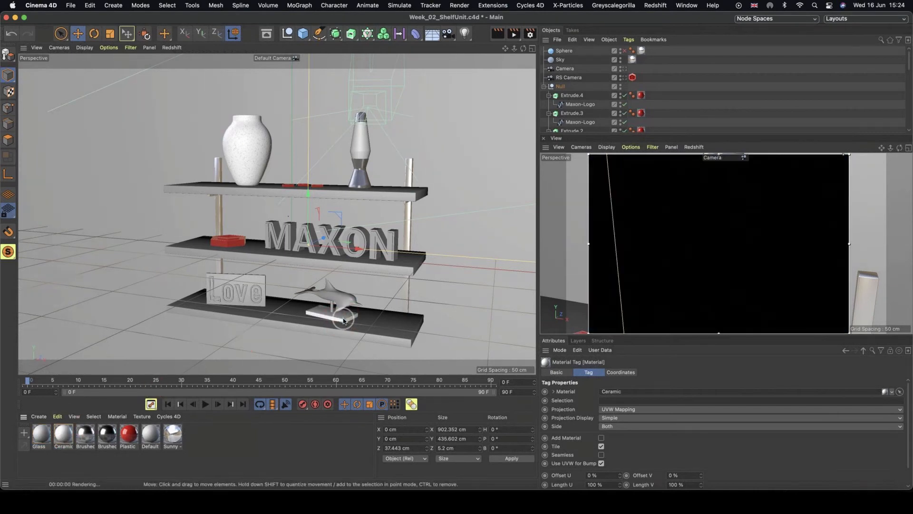
Open the Glass material in the Material Editor, disable its Color channel and show its Reflectance settings.
double_click(41, 435)
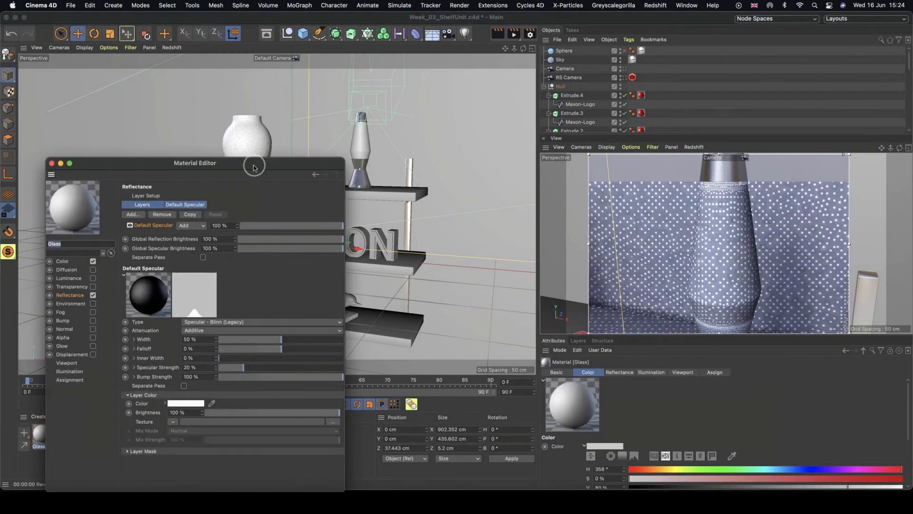
left_click_drag(253, 167, 394, 87)
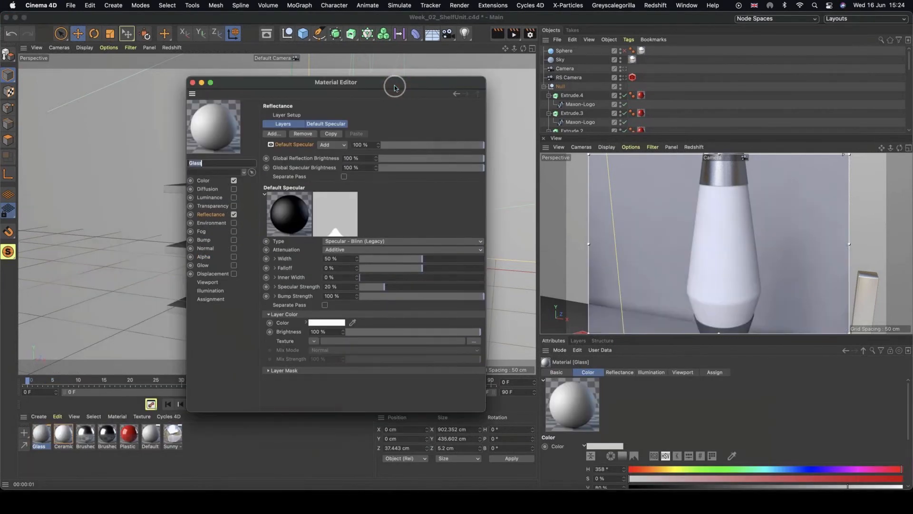
left_click(234, 180)
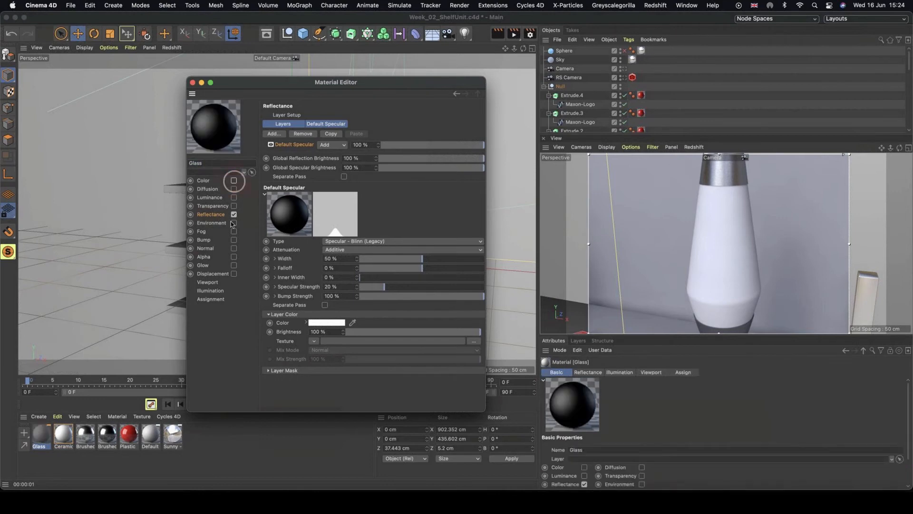
left_click(212, 215)
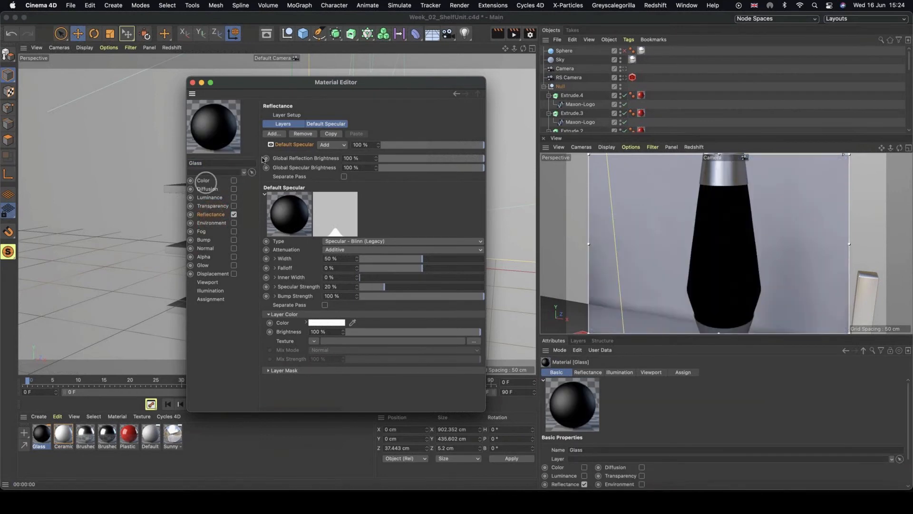
Delete the Default Specular reflectance layer and add a Beckmann layer in its place.
left_click(285, 145)
key("BackSpace")
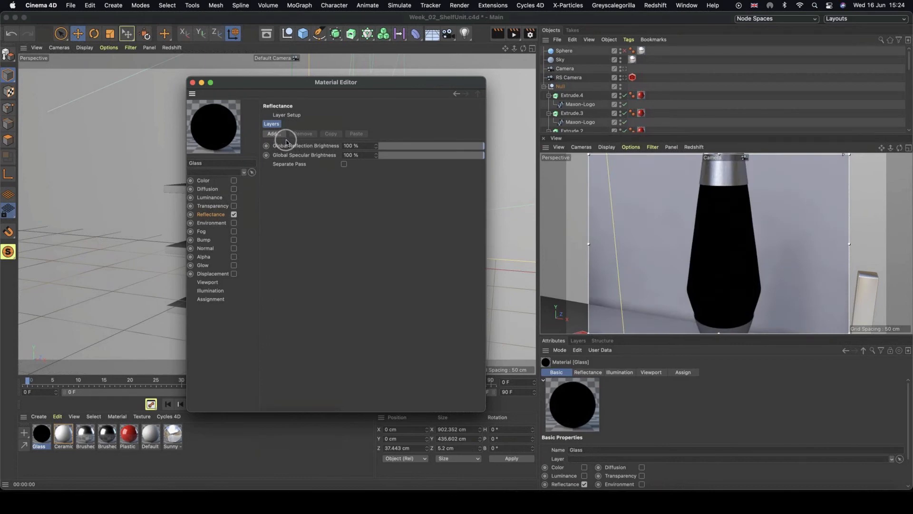
left_click(274, 134)
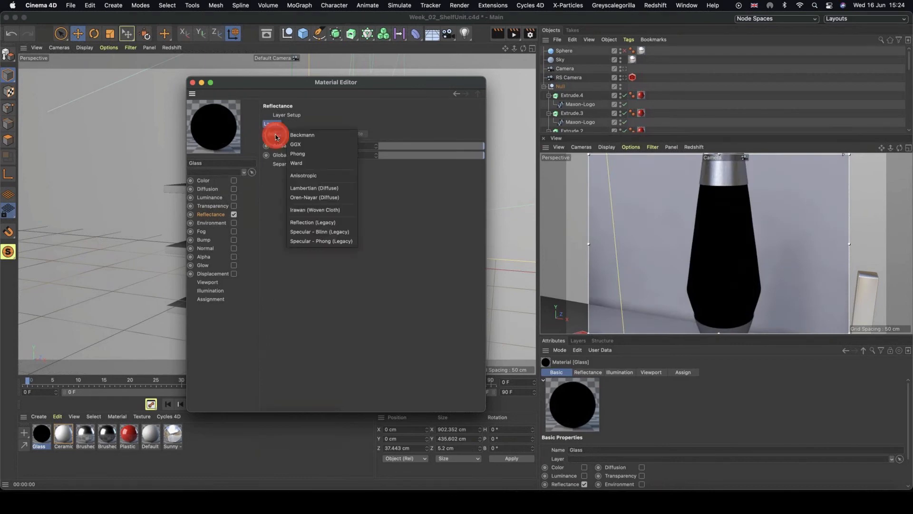
left_click(317, 135)
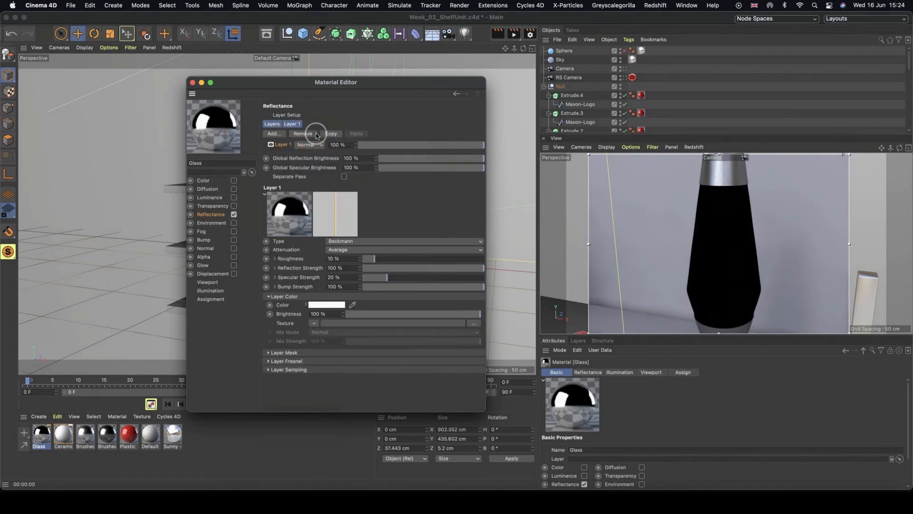
Set the Beckmann layer's Fresnel to Dielectric with the Glass preset.
left_click(267, 360)
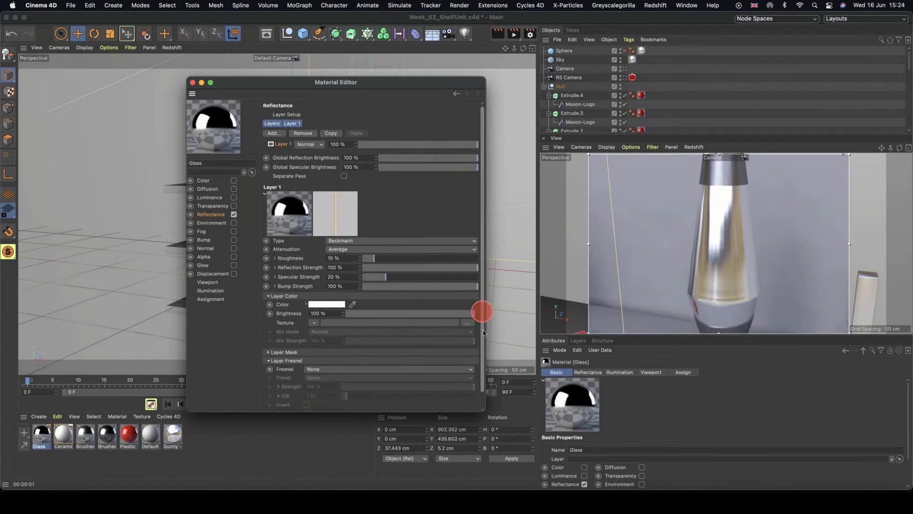
left_click_drag(482, 332, 481, 337)
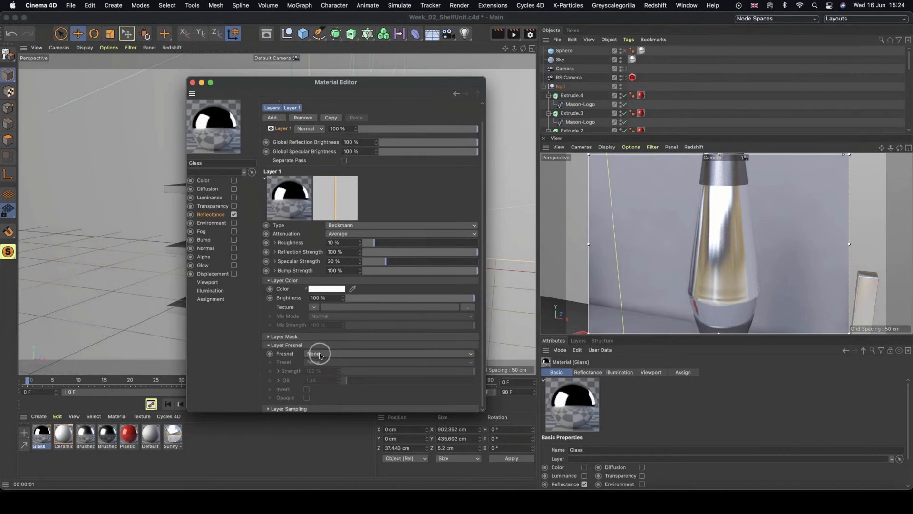
left_click(320, 355)
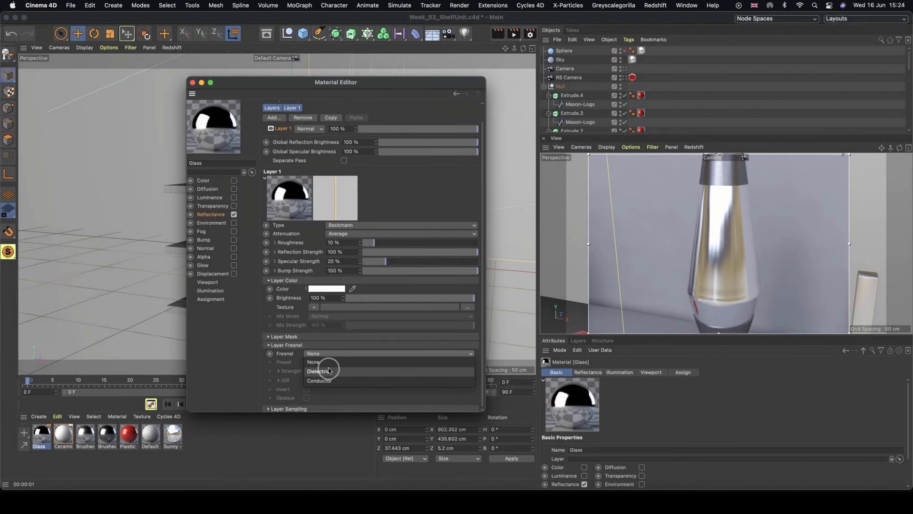
left_click(328, 371)
left_click(319, 363)
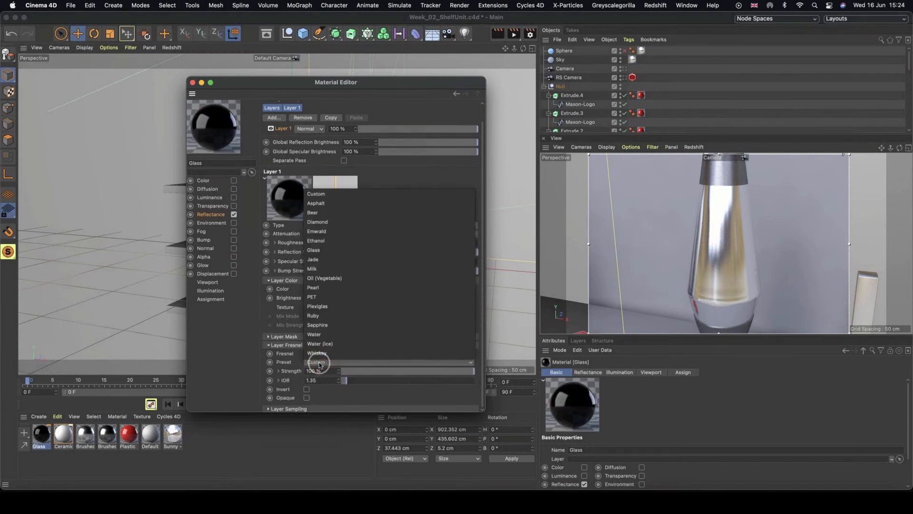
left_click(360, 250)
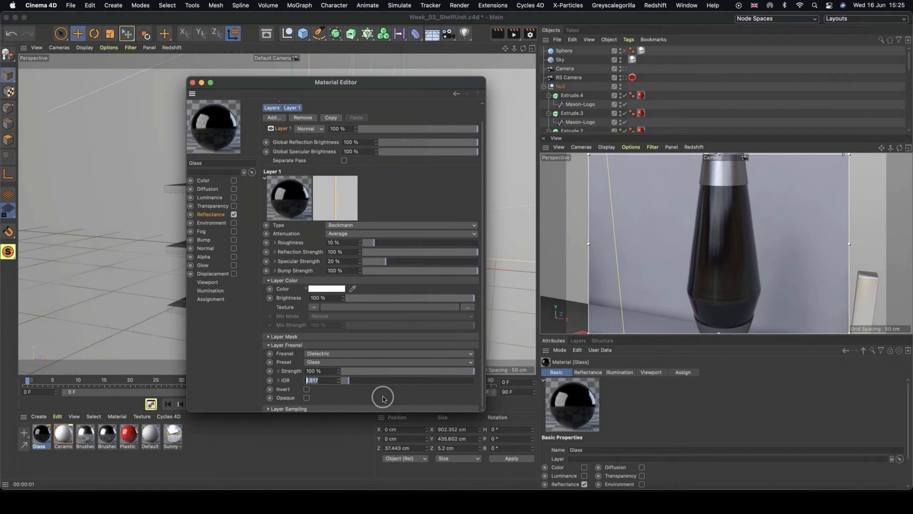
Enable the Glass material's Transparency channel and close the Material Editor.
left_click_drag(325, 381, 300, 378)
left_click(215, 207)
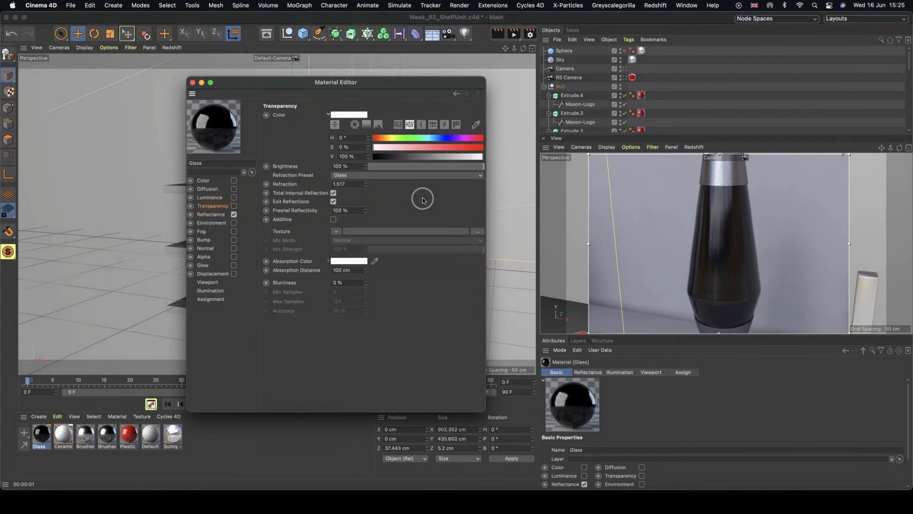
left_click(347, 184)
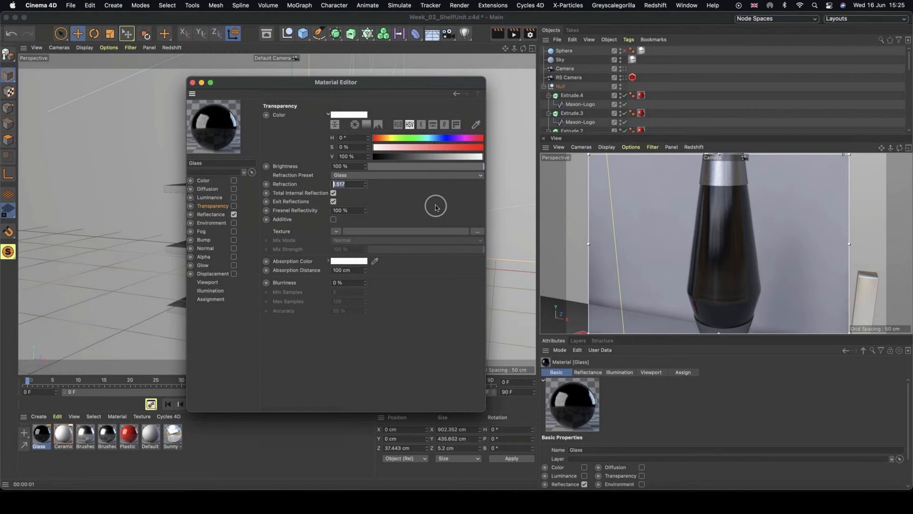
left_click(233, 207)
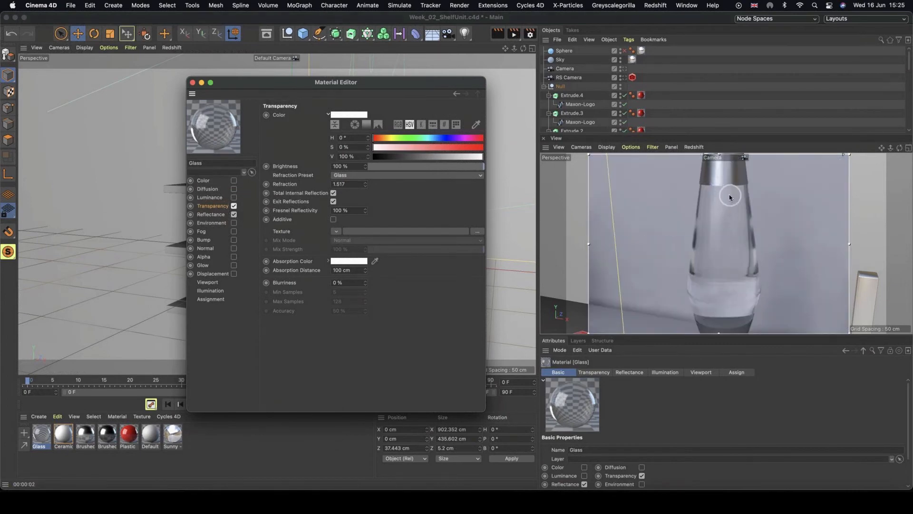
left_click(193, 84)
Reframe the camera view and its interactive render region on the dolphin sculpture.
left_click(770, 259)
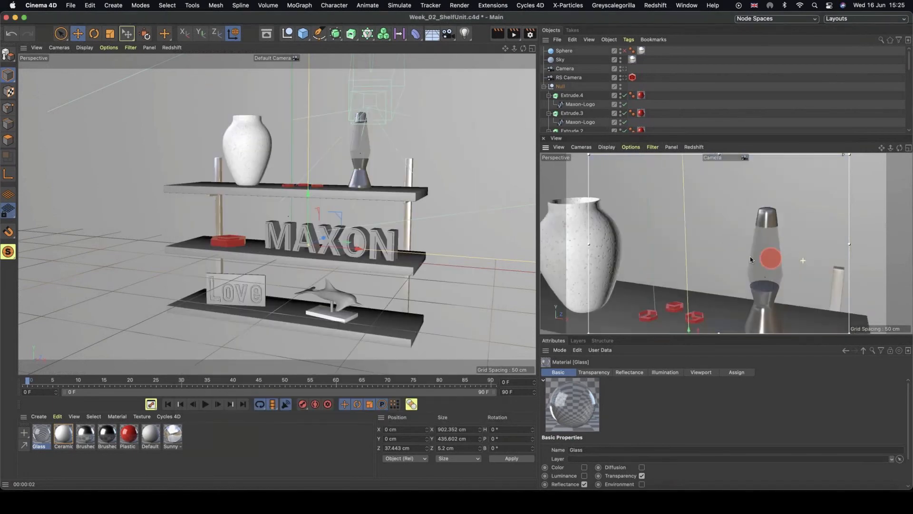
scroll(750, 256, "down", 5)
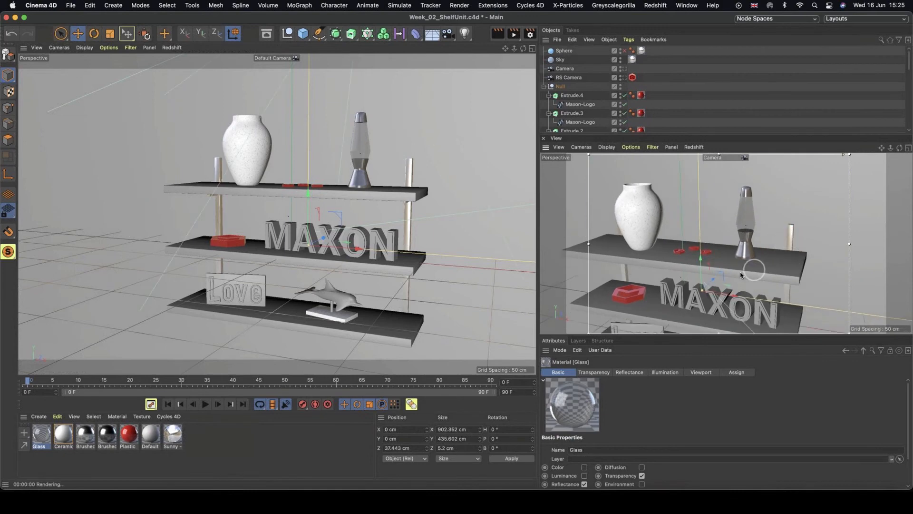
middle_click_drag(740, 274, 764, 243, "alt")
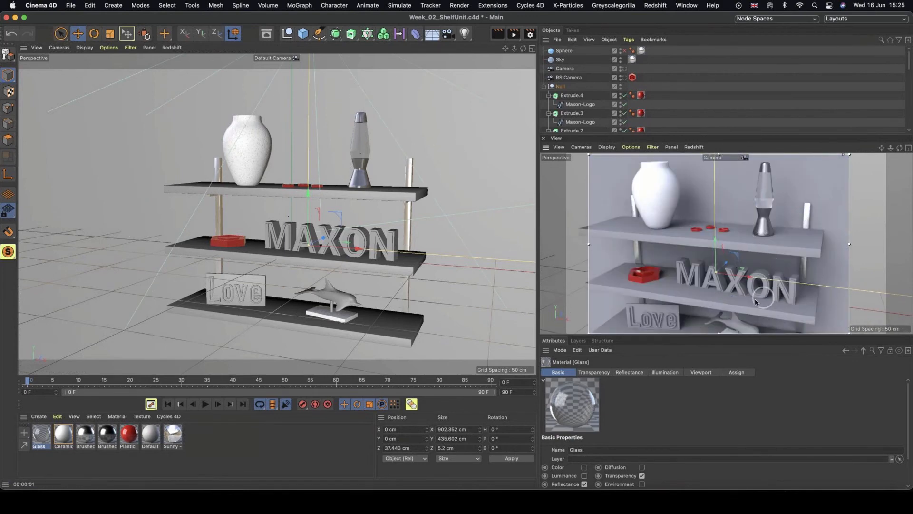
mouse_move(758, 300)
middle_mouse_down("alt")
mouse_move(754, 224)
mouse_move(754, 232)
middle_mouse_up("alt")
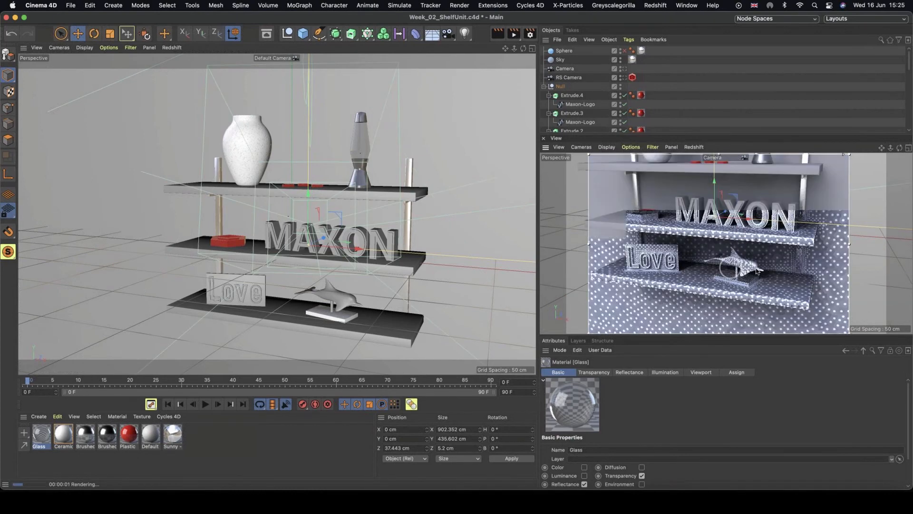
right_click_drag(732, 265, 794, 264, "alt")
mouse_move(794, 264)
left_mouse_down("alt")
mouse_move(790, 247)
mouse_move(771, 249)
left_mouse_up("alt")
right_click_drag(771, 249, 775, 248, "alt")
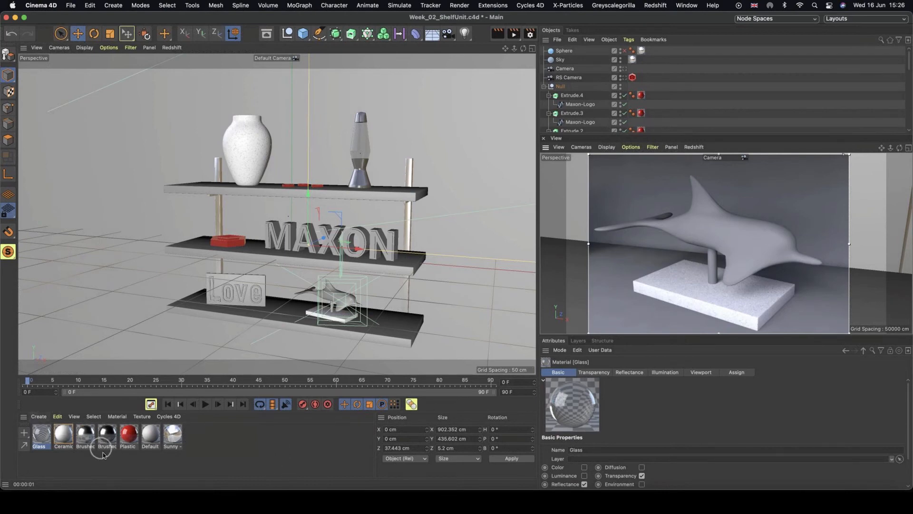
Create a new material and name it Gold.
left_click_drag(145, 436, 43, 439, "ctrl")
double_click(42, 445)
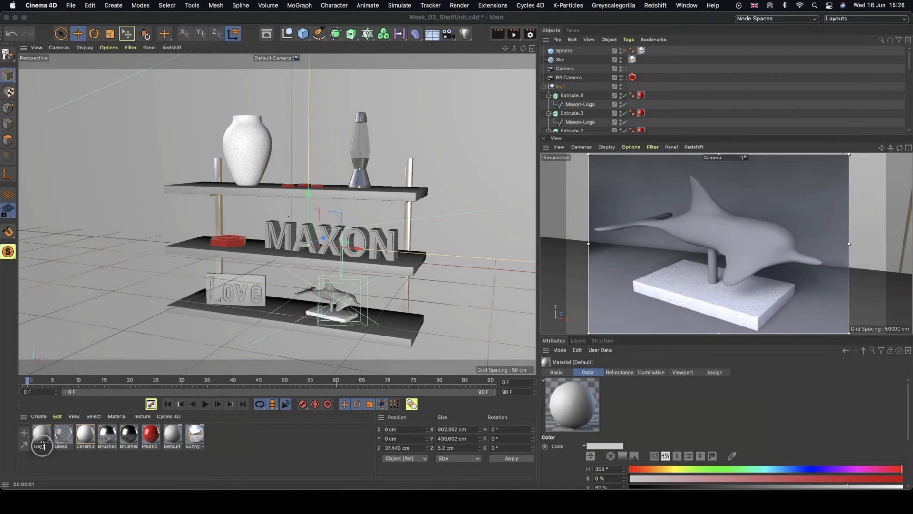
left_click(44, 461)
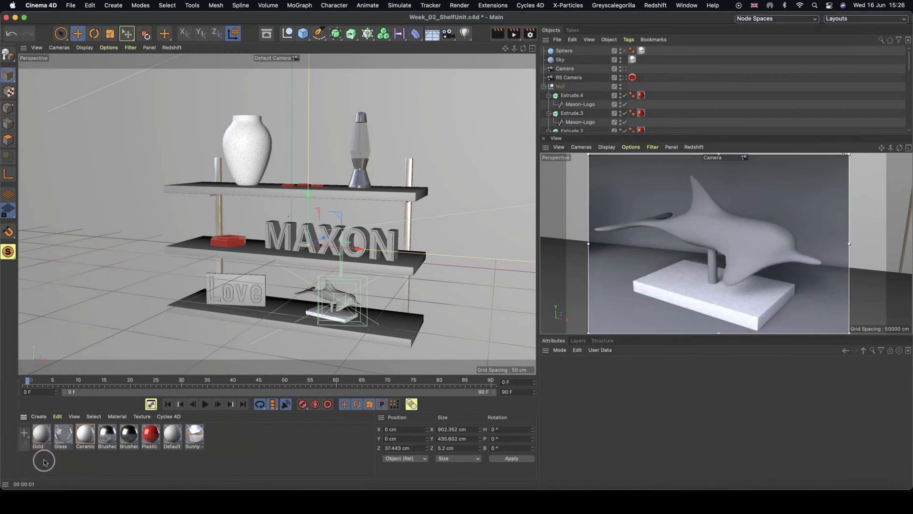
Open the Gold material in the Material Editor and apply it to the dolphin sculpture.
double_click(42, 434)
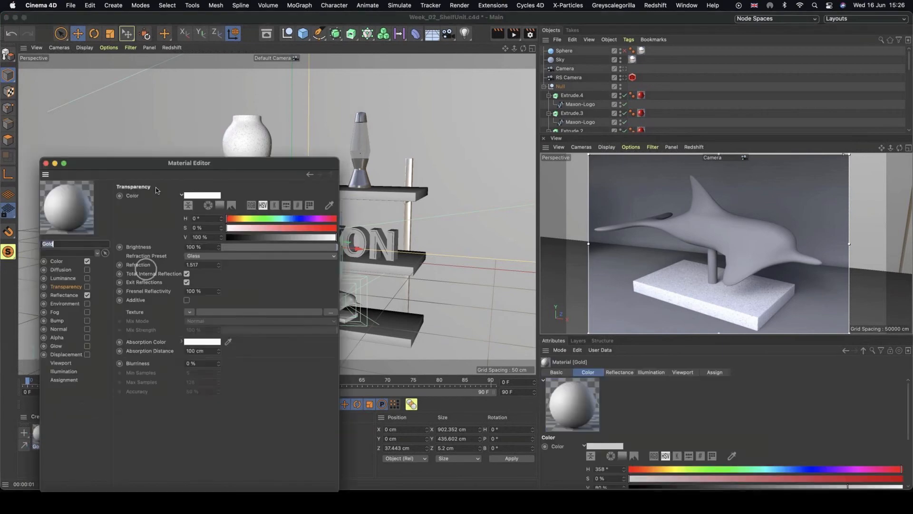
left_click_drag(154, 167, 193, 98)
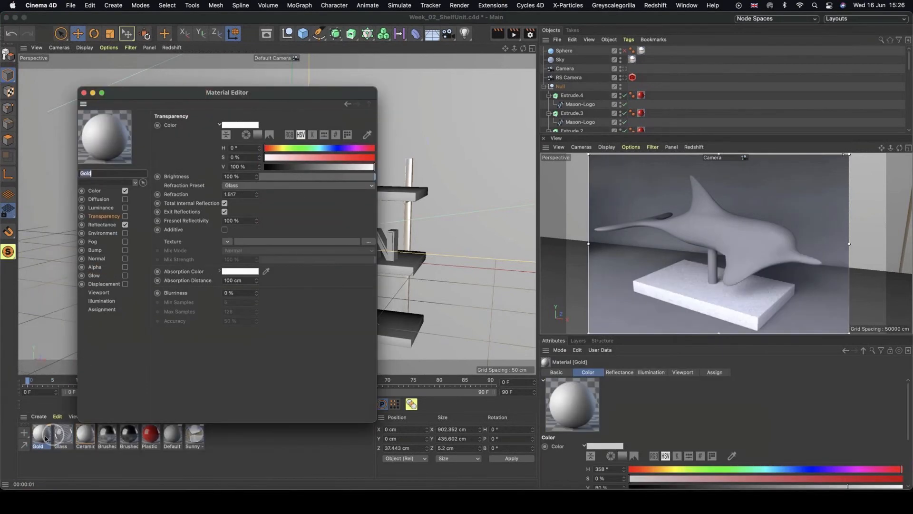
left_click_drag(326, 97, 666, 93)
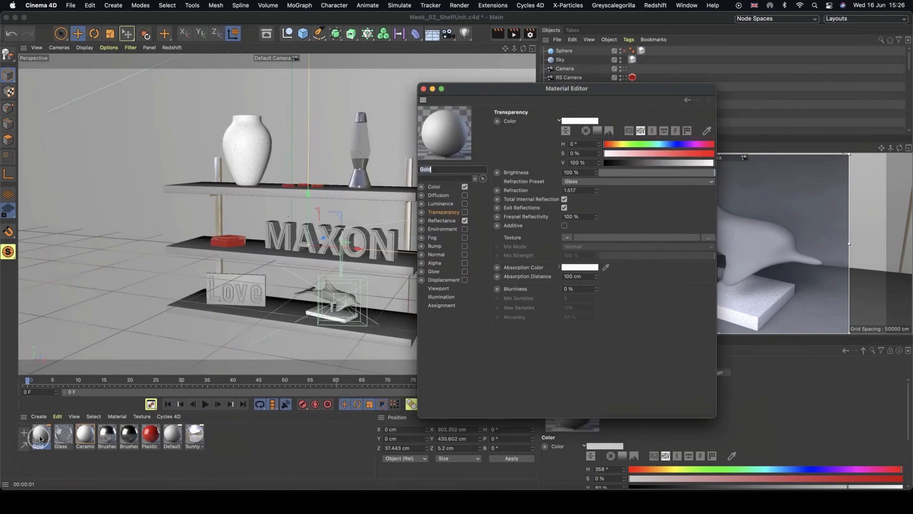
left_click_drag(61, 433, 328, 292)
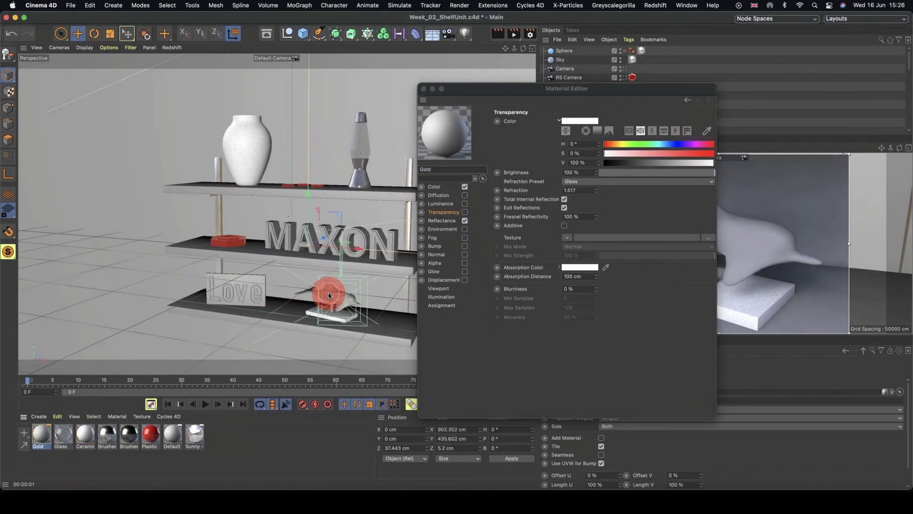
left_click_drag(586, 93, 336, 56)
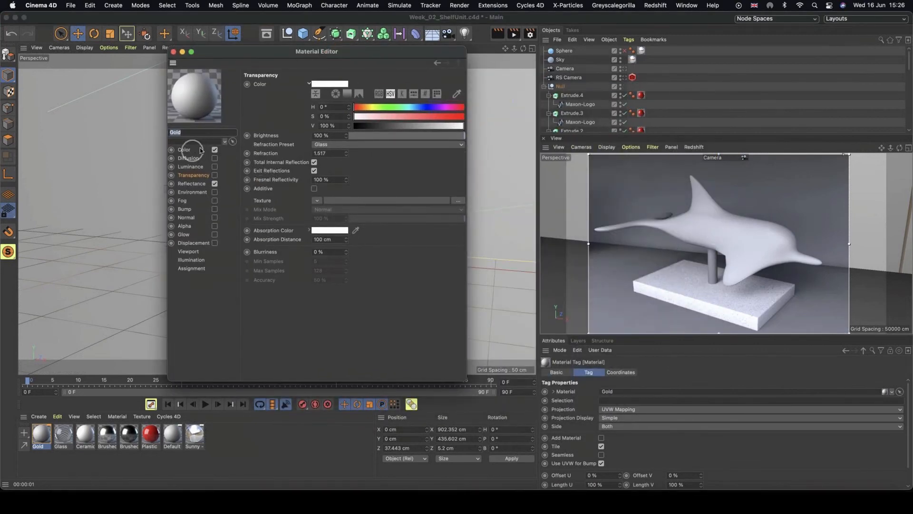
Disable Gold's Color channel and replace its Default Specular reflectance layer with a GGX layer.
left_click(215, 149)
left_click(208, 183)
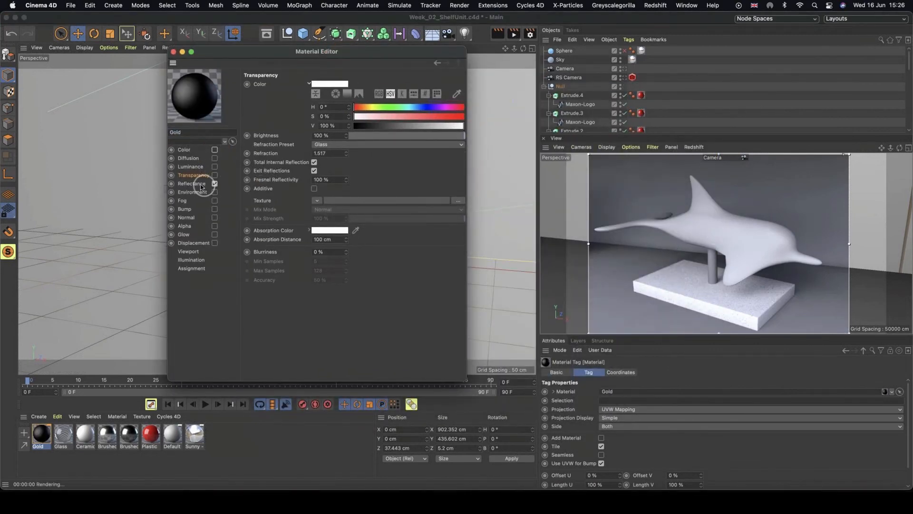
left_click(268, 115)
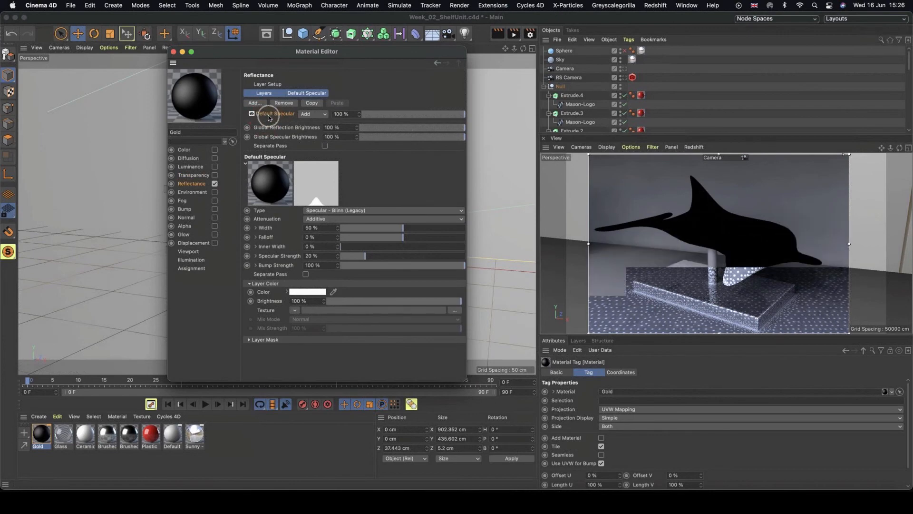
left_click(283, 103)
left_click(254, 104)
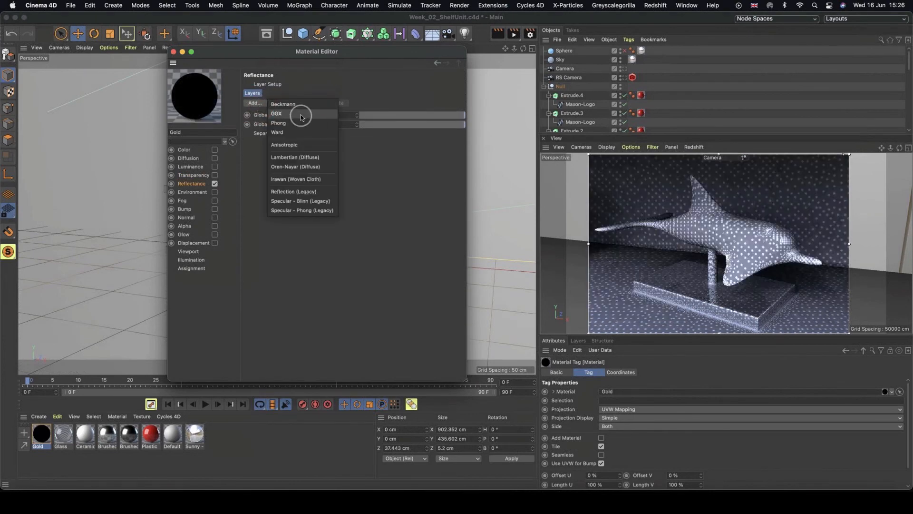
left_click(279, 114)
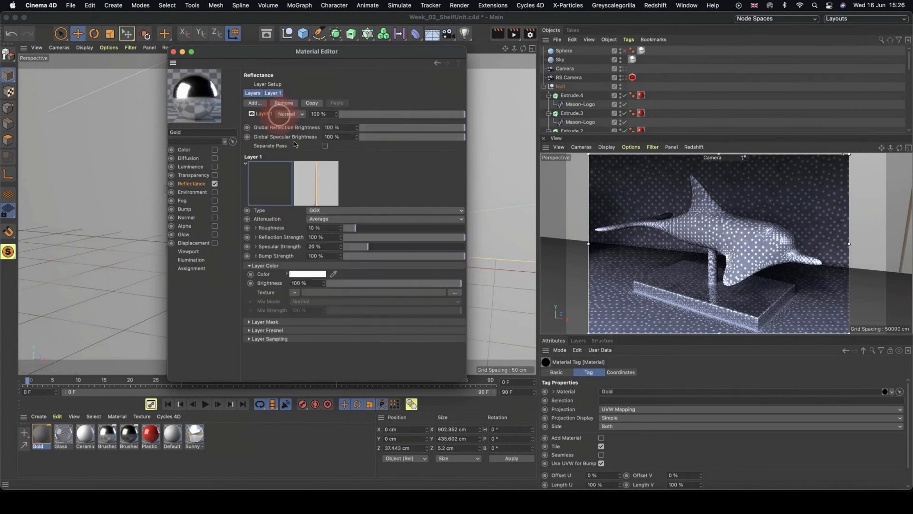
Set the Gold layer's Fresnel to Conductor and choose the Gold preset.
left_click(249, 330)
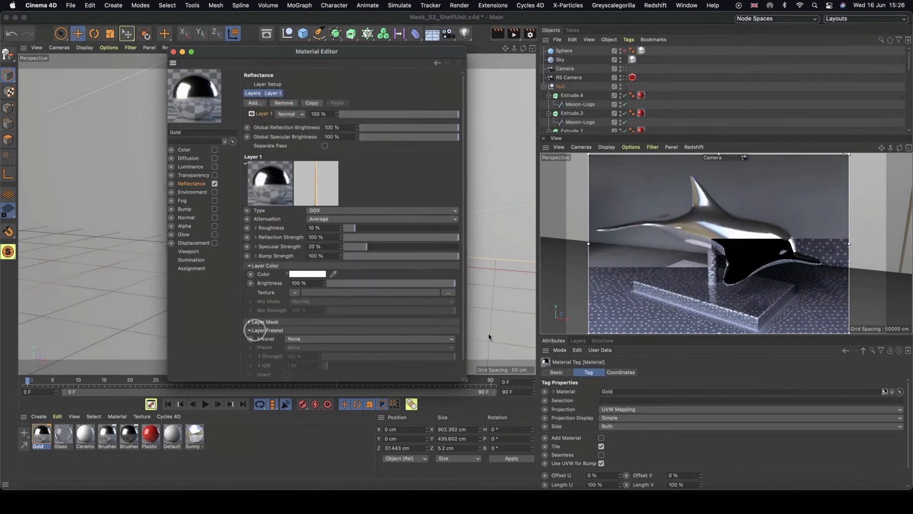
left_click(310, 338)
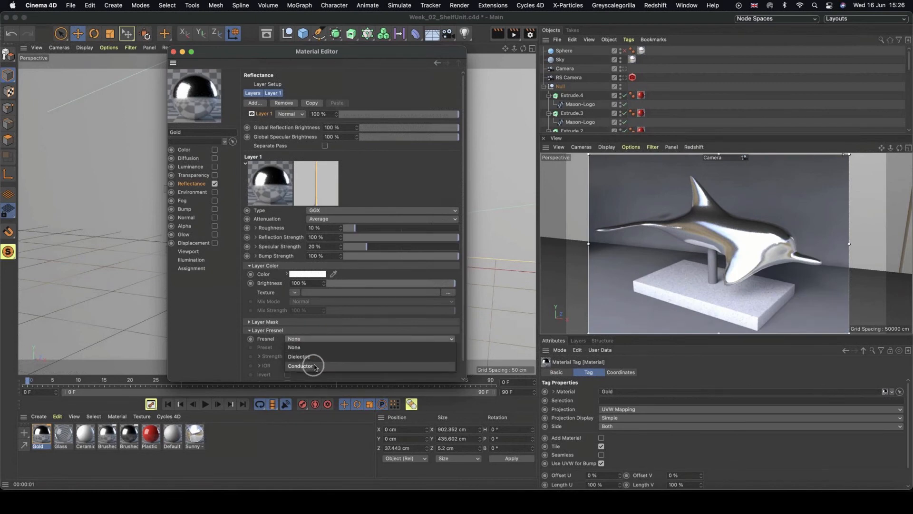
left_click(314, 365)
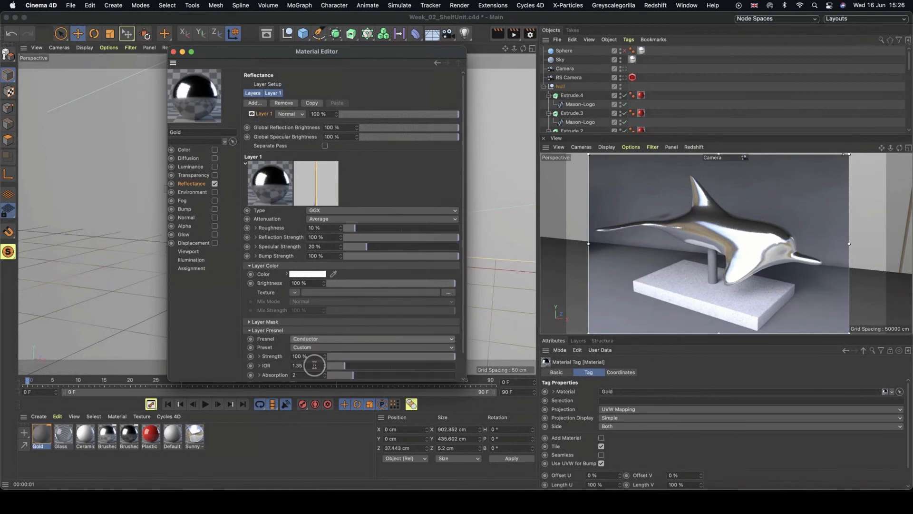
left_click(306, 349)
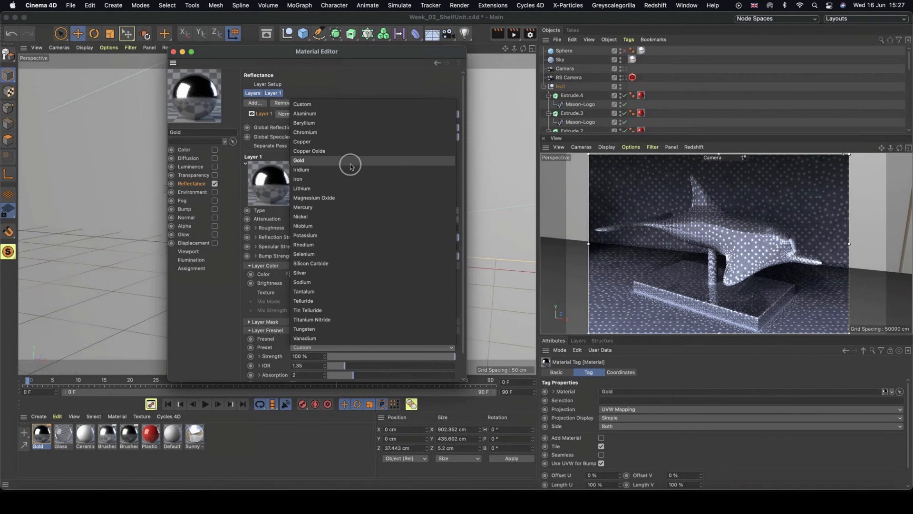
left_click(305, 160)
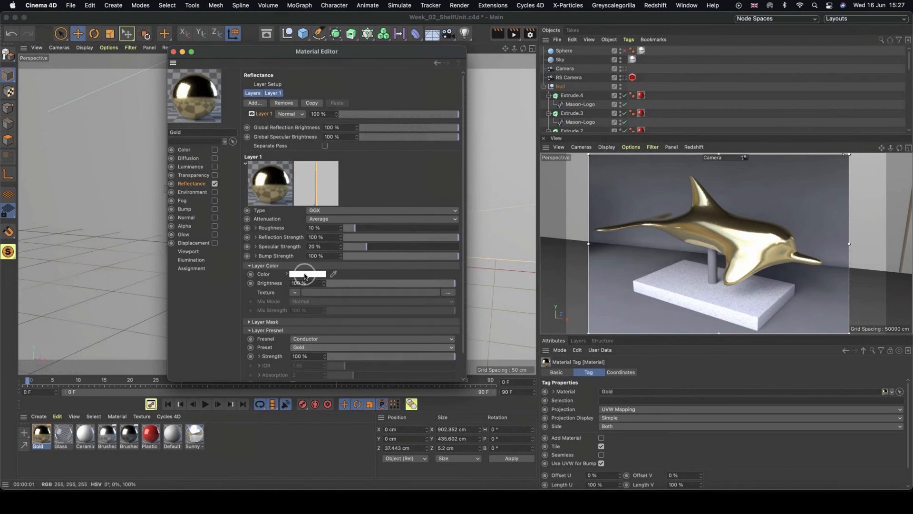
Tint the layer colour to a pale gold of H 47°, S 26%, V 100%.
left_click(305, 275)
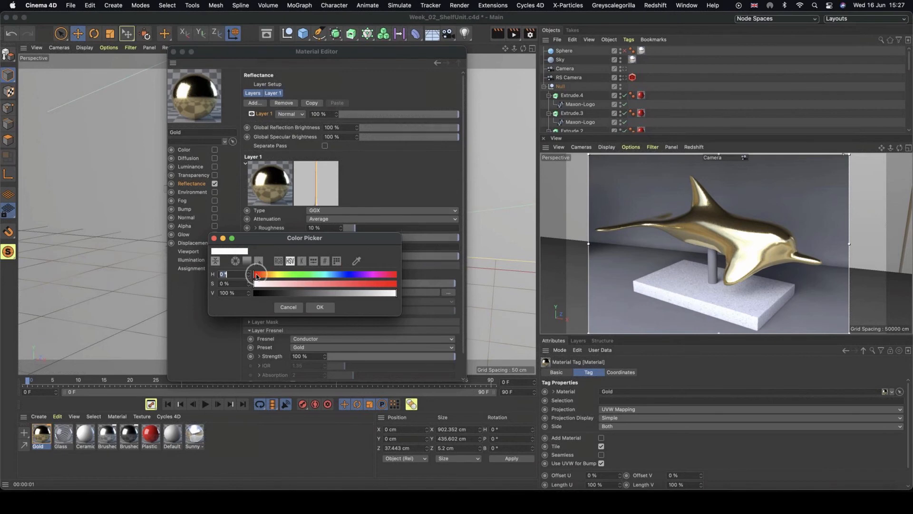
left_click_drag(257, 275, 290, 284)
left_click(283, 284)
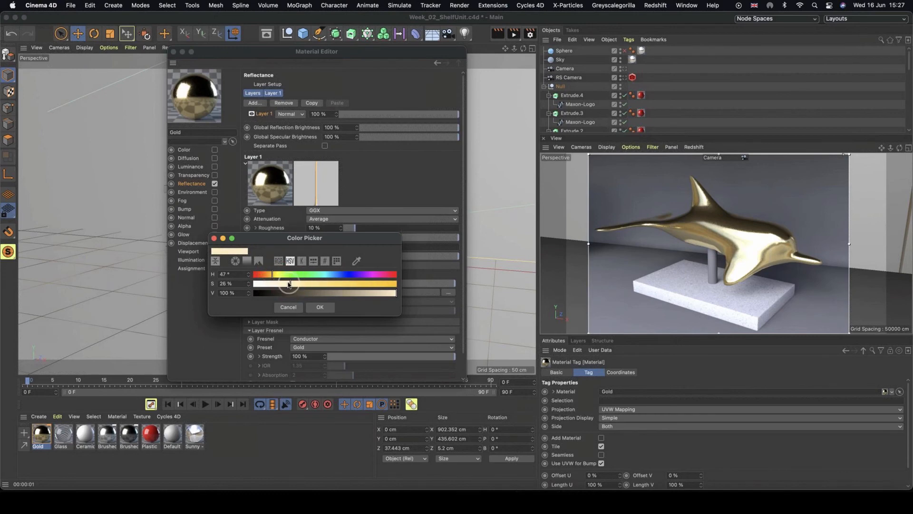
left_click(313, 308)
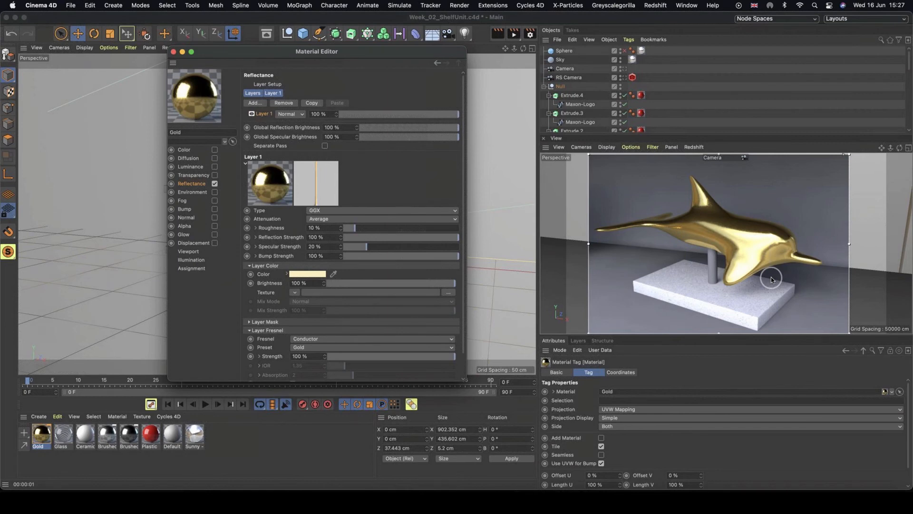
Set the Gold layer's roughness to 14% and close the Material Editor.
left_click(349, 229)
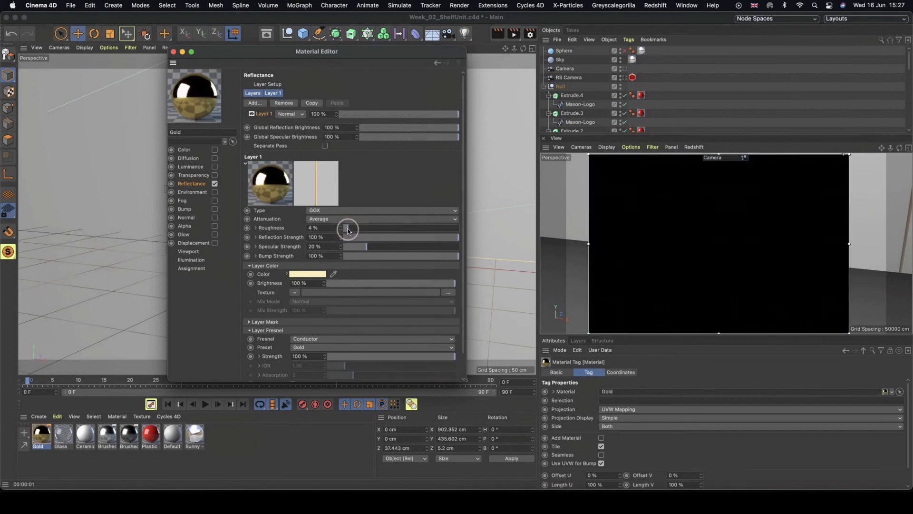
left_click_drag(347, 229, 391, 228)
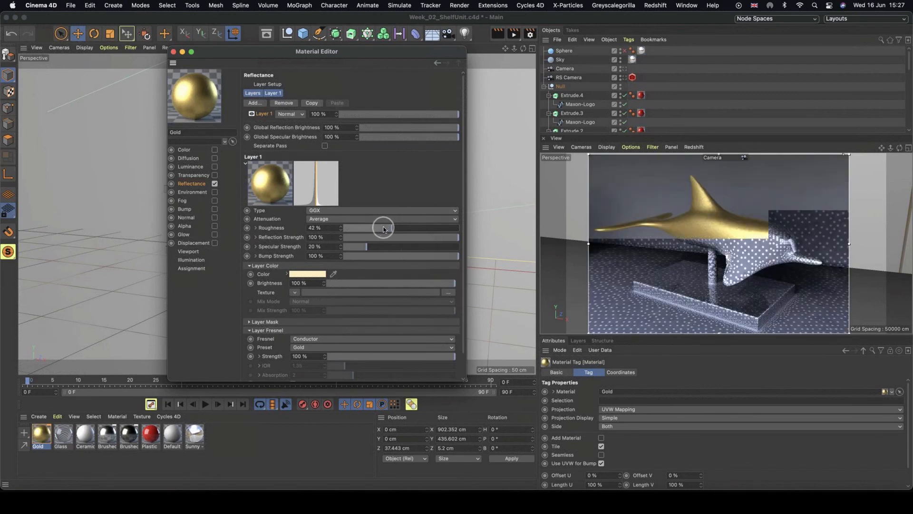
left_click_drag(379, 229, 359, 229)
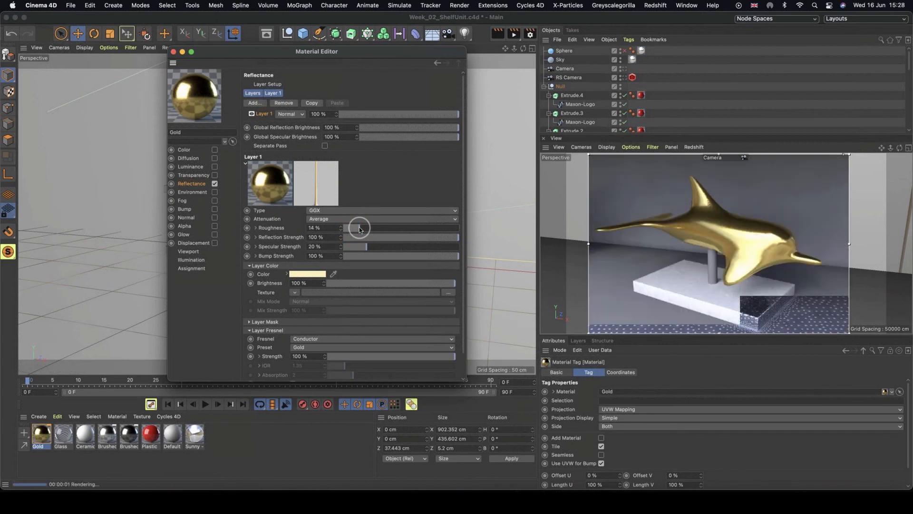
left_click(173, 51)
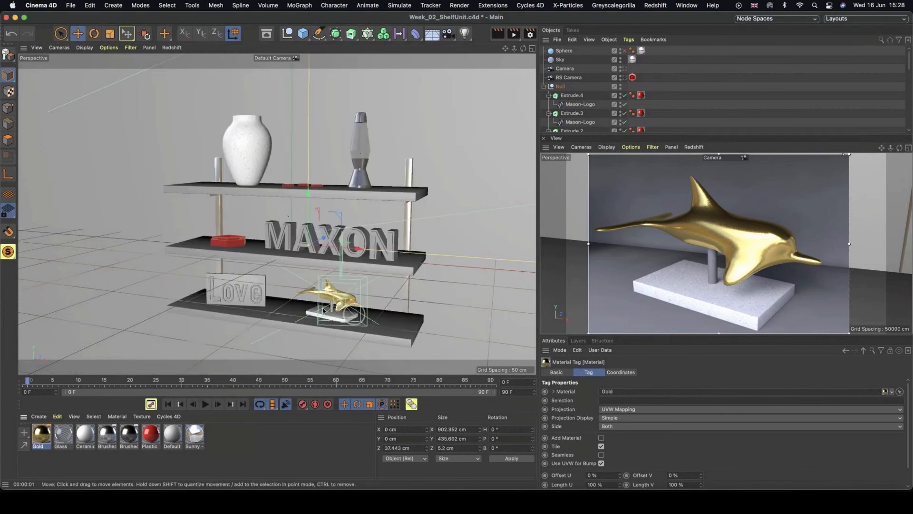
Apply the Brushed Chrome material to the dolphin's stand and reframe the camera view on the Love sign.
mouse_move(150, 434)
left_mouse_down()
mouse_move(288, 324)
mouse_move(334, 308)
left_mouse_up()
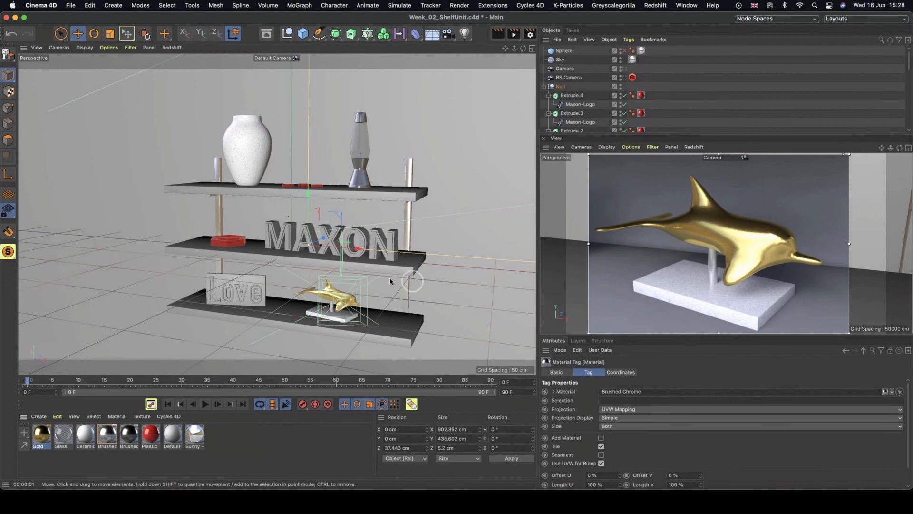
mouse_move(819, 259)
right_mouse_down("alt")
mouse_move(750, 257)
mouse_move(742, 288)
right_mouse_up("alt")
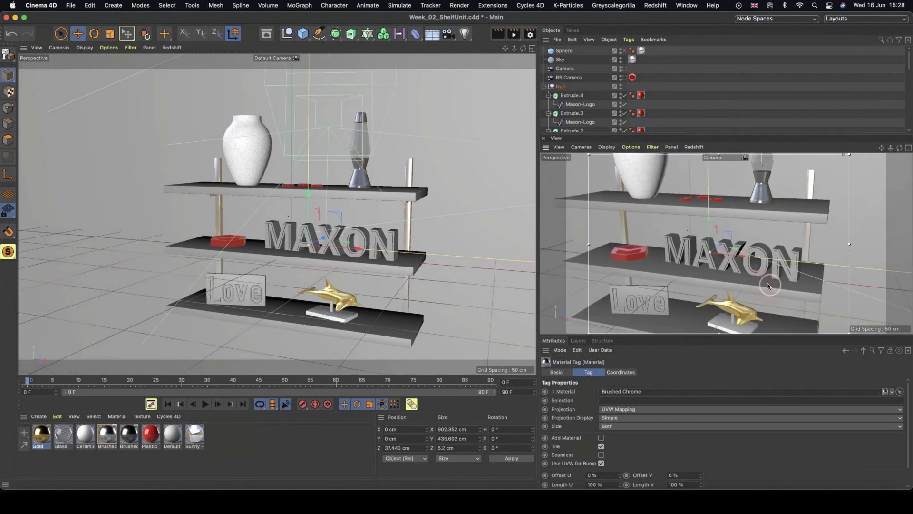
left_click_drag(693, 300, 723, 237, "alt")
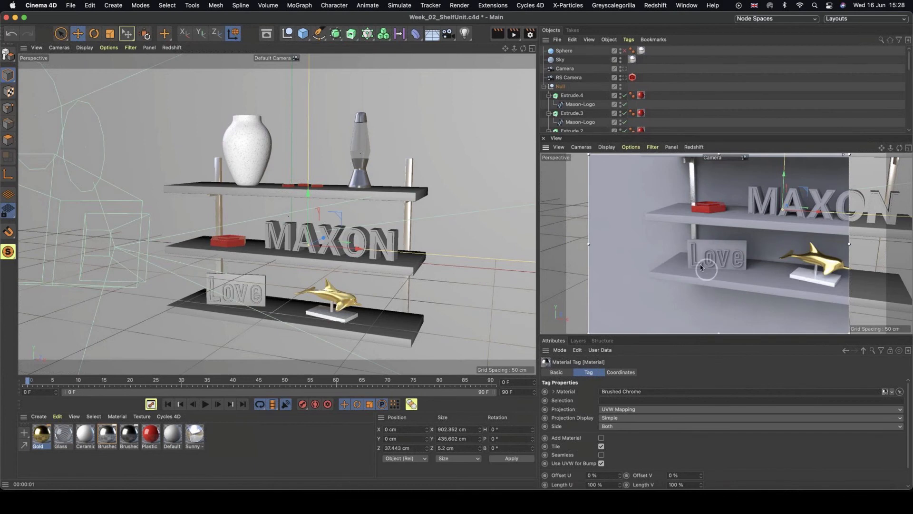
right_click_drag(704, 264, 775, 255, "alt")
left_click_drag(774, 256, 723, 259, "alt")
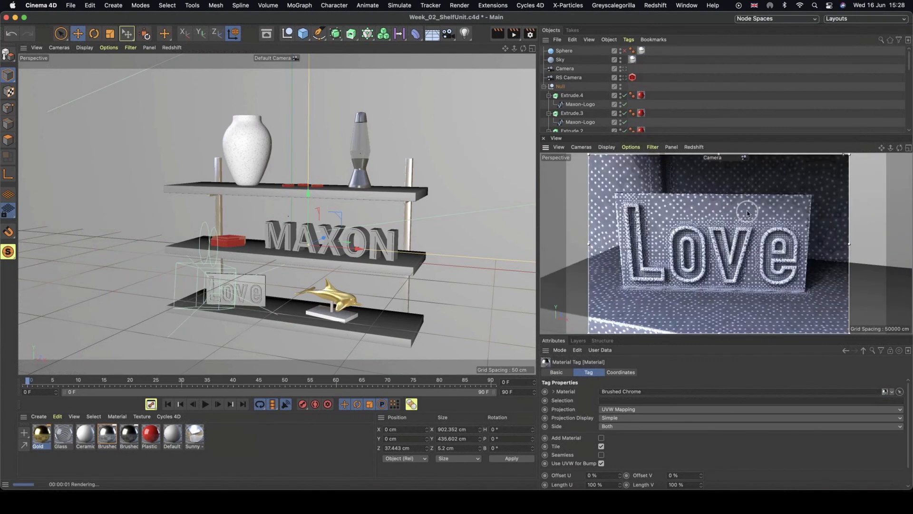
Duplicate the Plastic material and name the copy Plastic White.
left_click(150, 435)
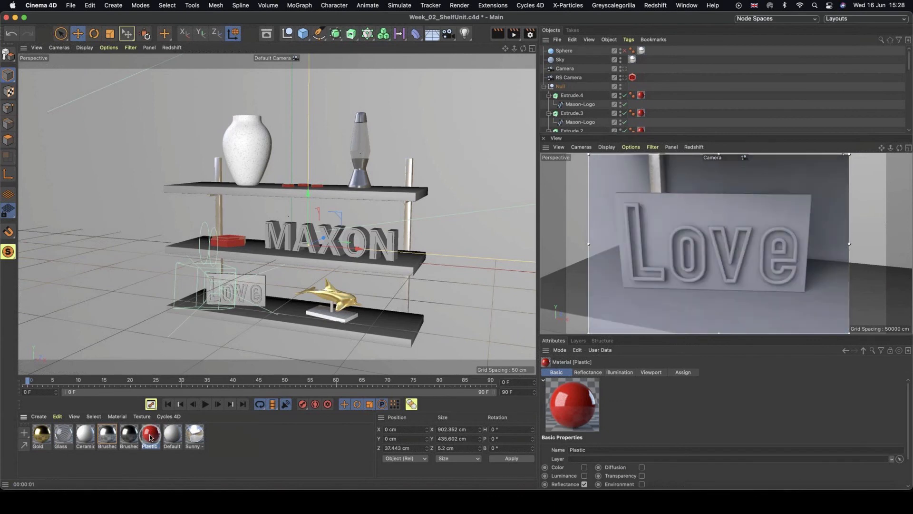
left_click_drag(153, 437, 47, 446, "ctrl")
double_click(46, 446)
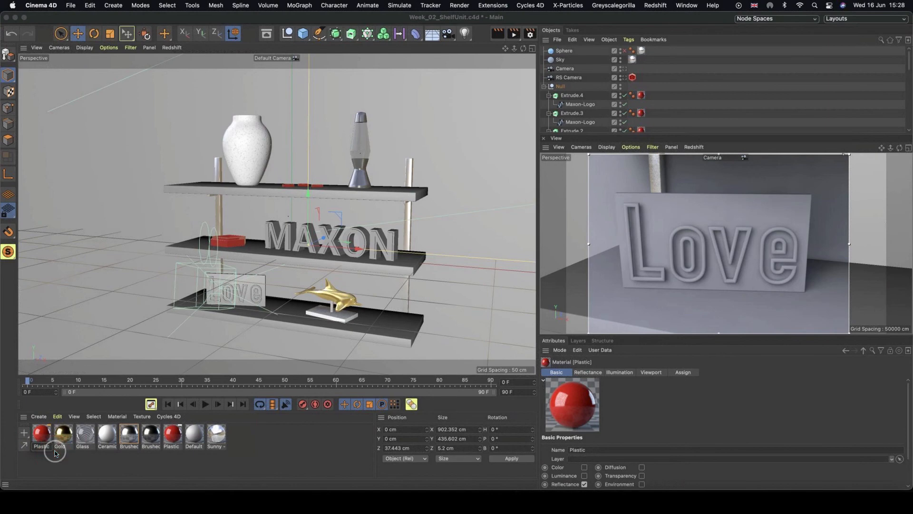
left_click(56, 456)
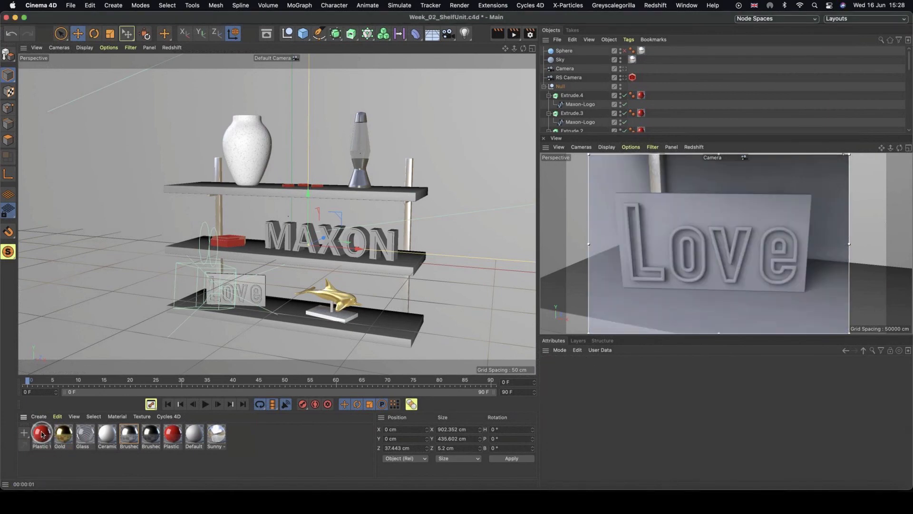
Apply Plastic White to the Love sign and open it in the Material Editor.
left_click_drag(42, 434, 254, 281)
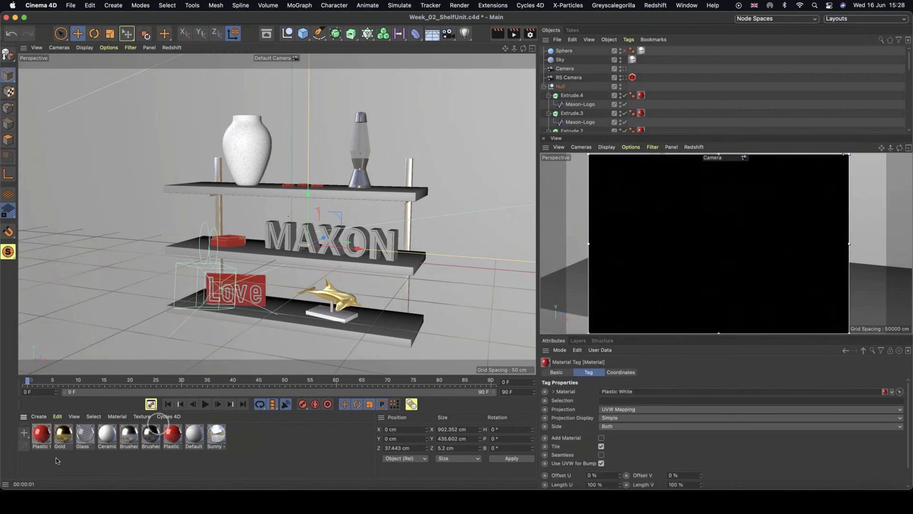
double_click(43, 434)
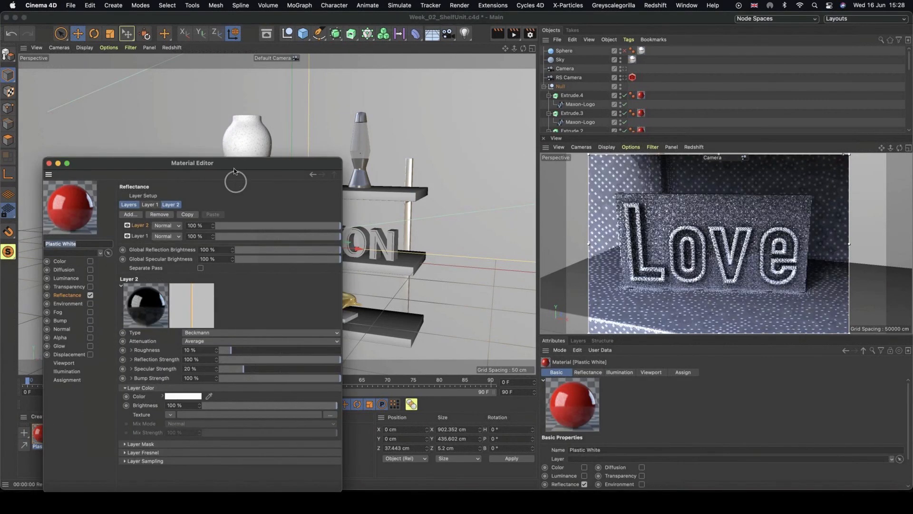
left_click_drag(233, 171, 288, 100)
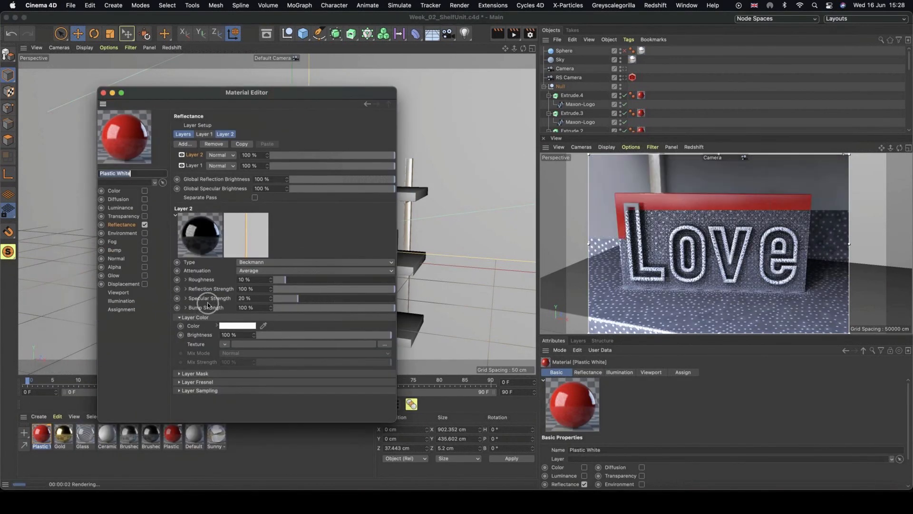
Set Plastic White's Layer 1 colour to white with 0% saturation and 88% value, then close the editor.
left_click(190, 166)
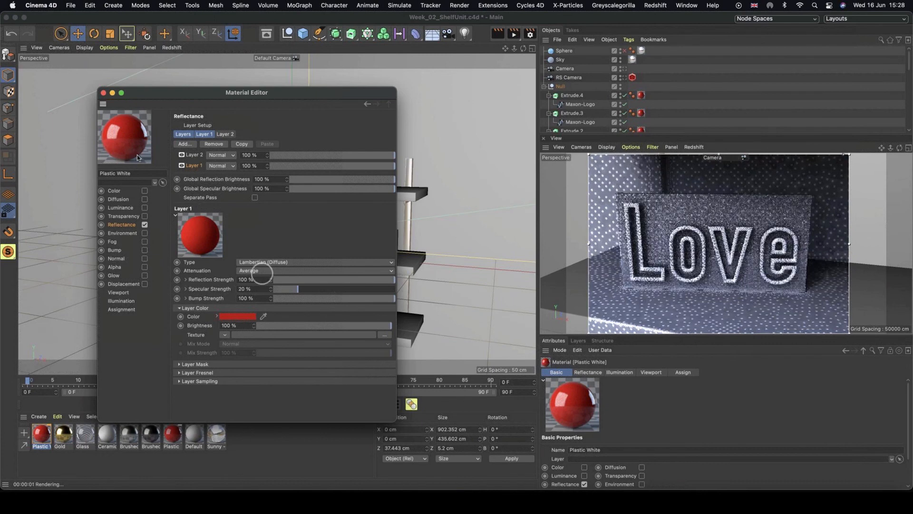
left_click(229, 316)
left_click_drag(224, 327, 121, 321)
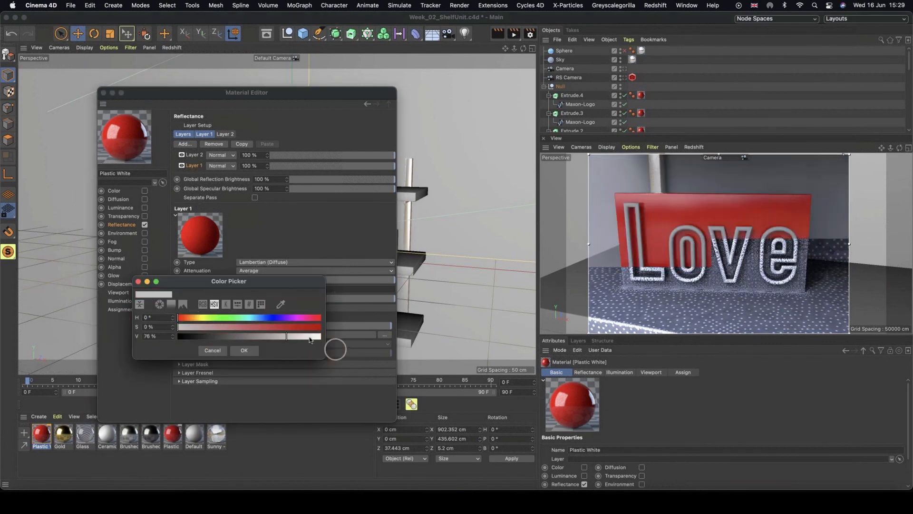
left_click_drag(290, 337, 304, 336)
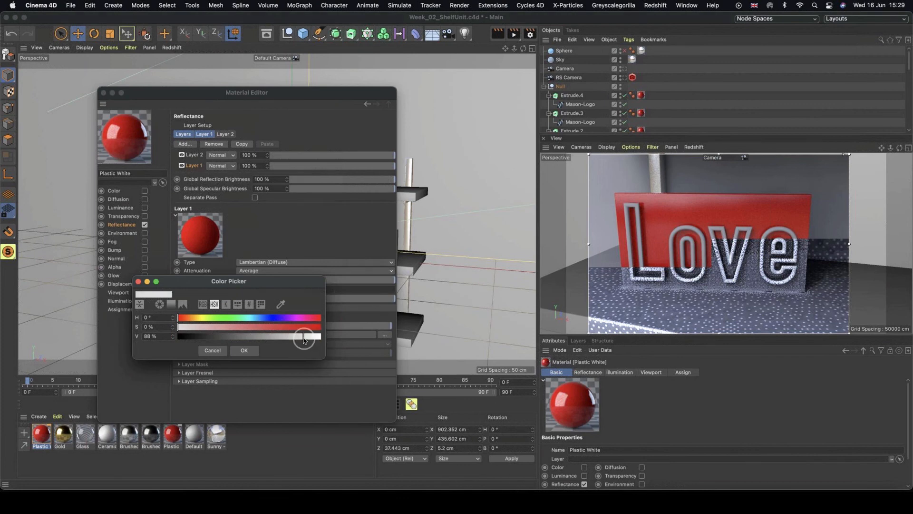
left_click(244, 350)
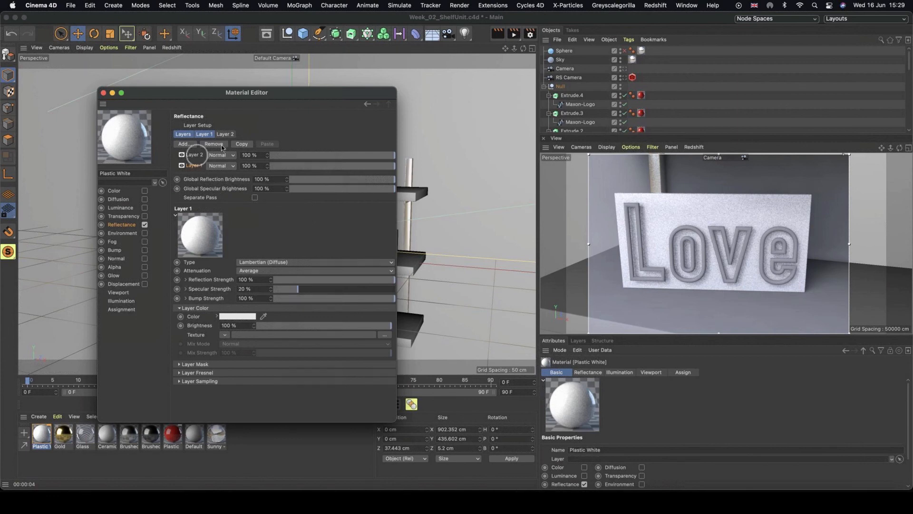
left_click(104, 94)
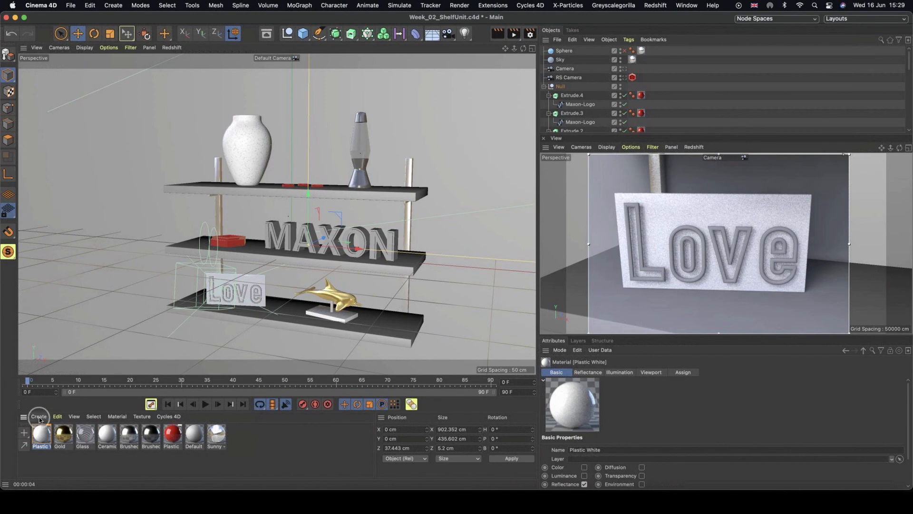
Duplicate the Default material and name the copy Neon.
left_click(195, 435)
left_click_drag(196, 437, 39, 436, "ctrl")
double_click(43, 447)
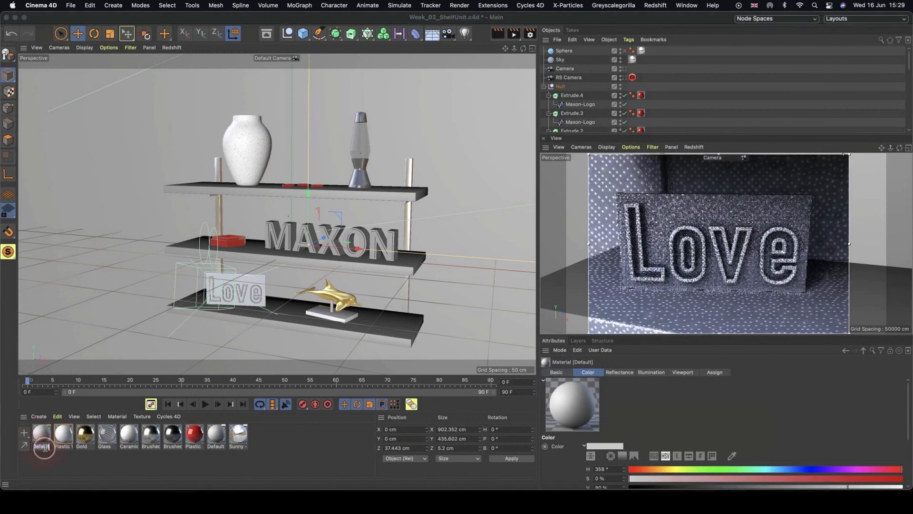
type("Neon")
left_click(70, 465)
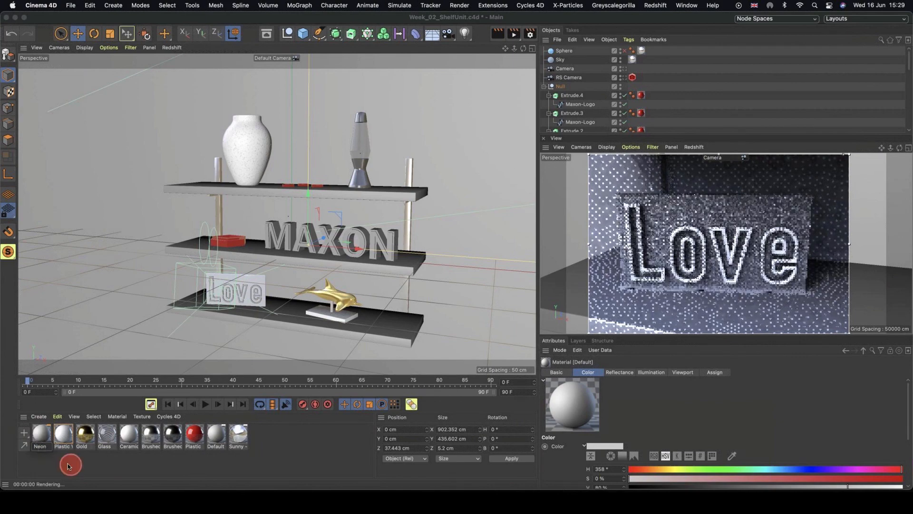
Open Neon in the Material Editor and apply it to the Love sign.
double_click(43, 435)
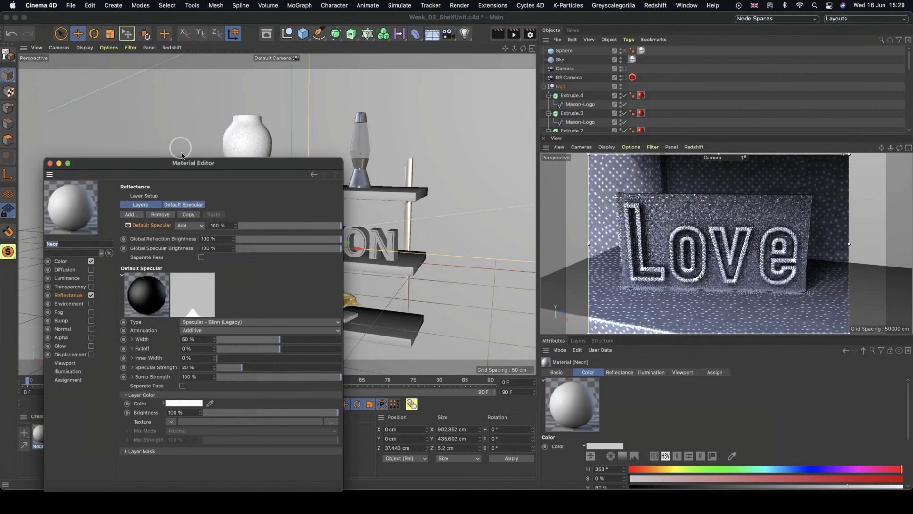
left_click_drag(184, 163, 419, 75)
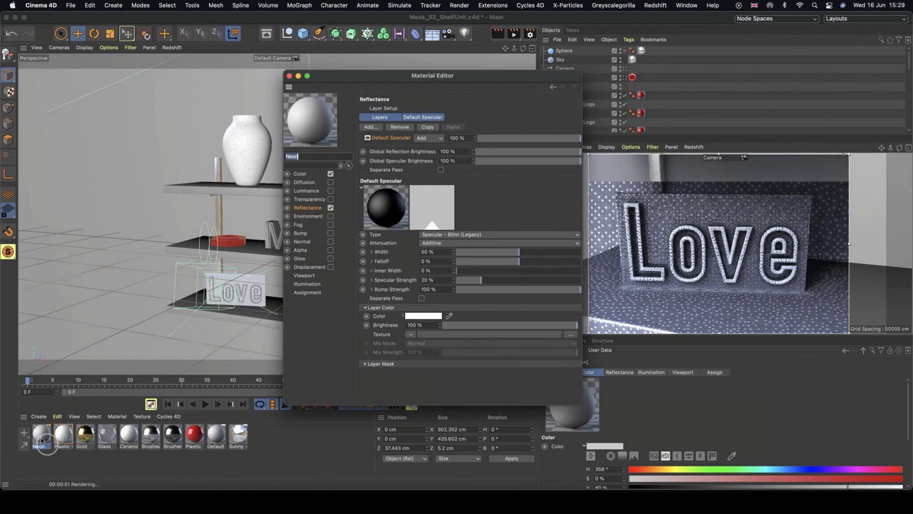
left_click_drag(41, 434, 244, 287)
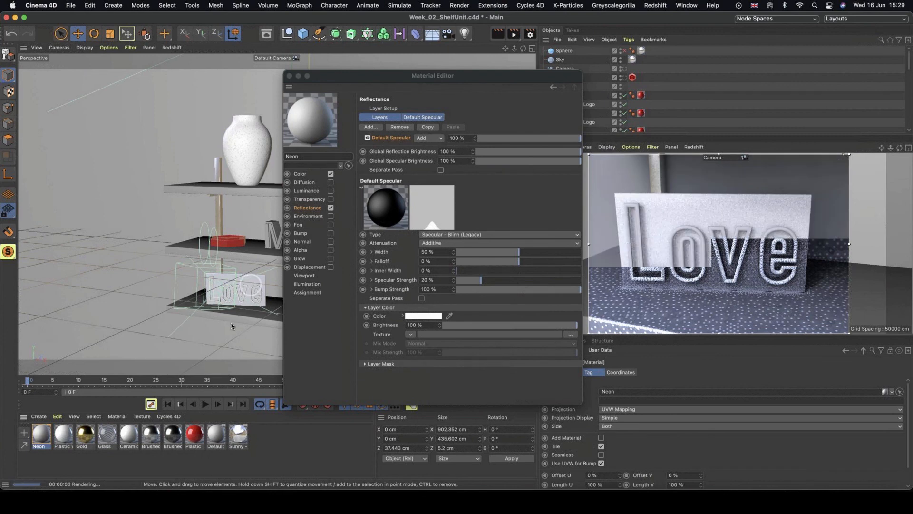
Reframe the camera view on the Love sign and reposition the Material Editor.
left_click(734, 246)
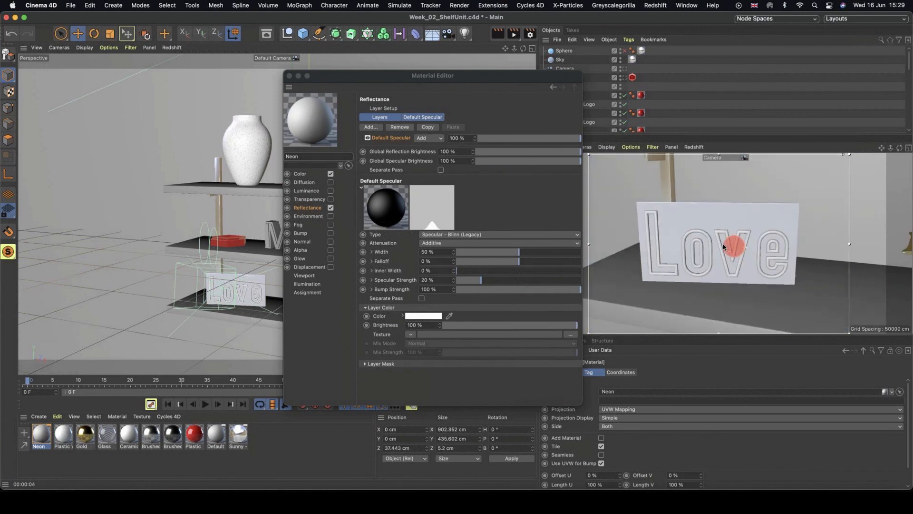
right_click_drag(723, 246, 705, 248, "alt")
left_click_drag(744, 259, 737, 249, "alt")
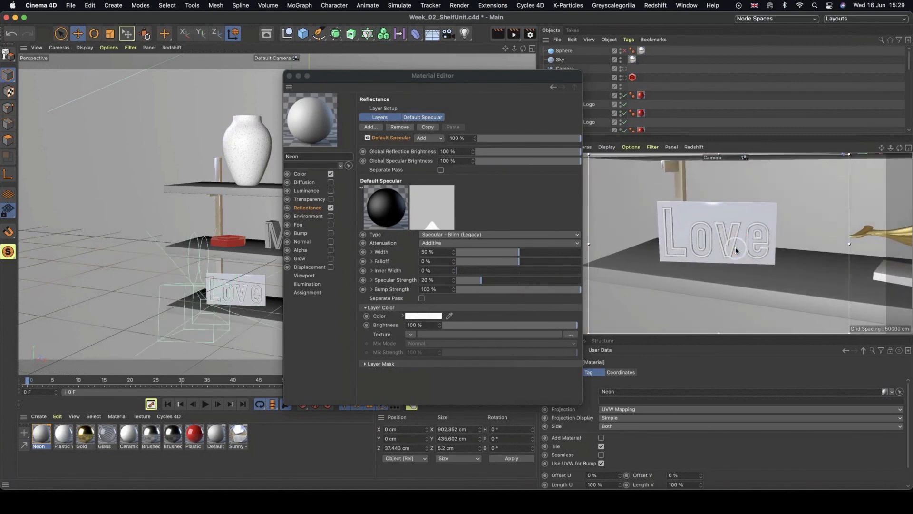
left_click_drag(403, 75, 332, 62)
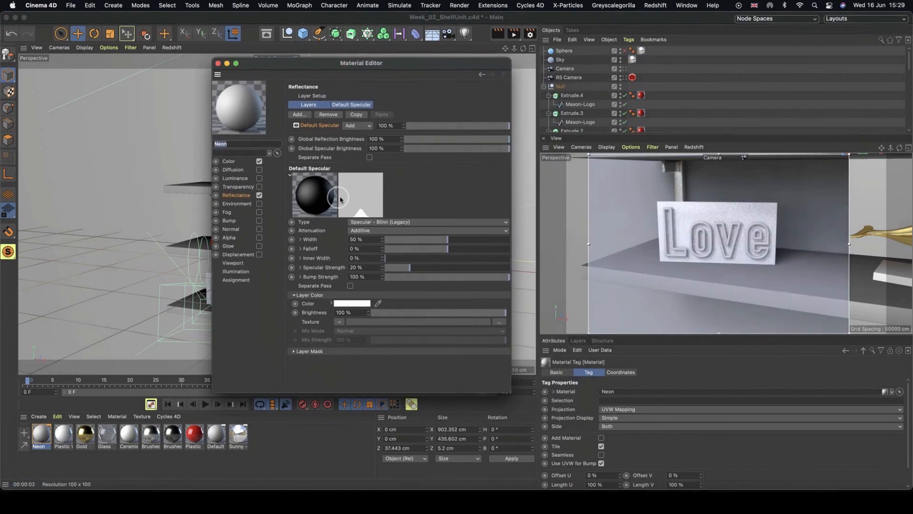
Turn off Neon's Color and Reflectance channels and turn on its Luminance channel.
left_click(259, 162)
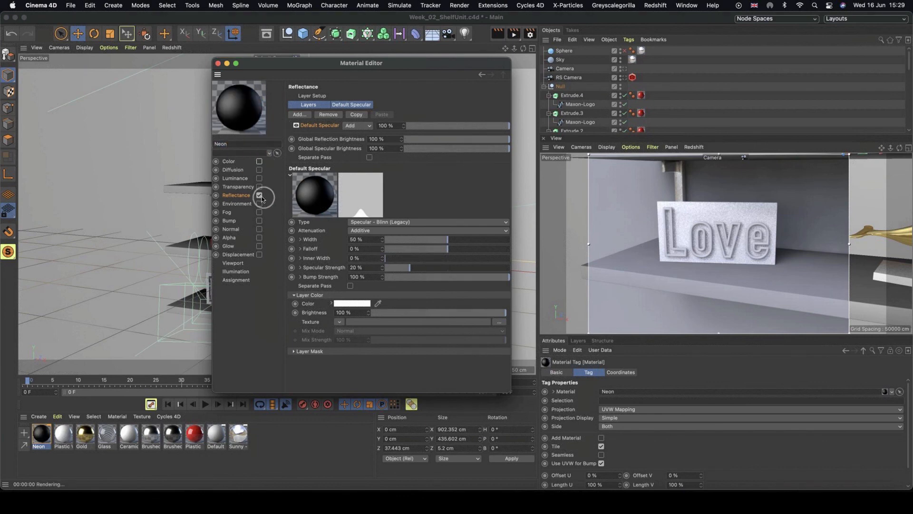
left_click(259, 196)
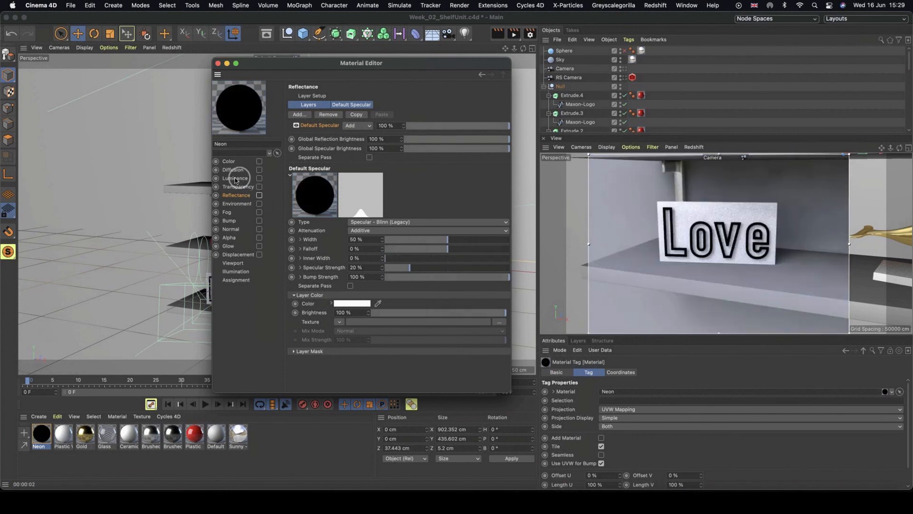
left_click(259, 179)
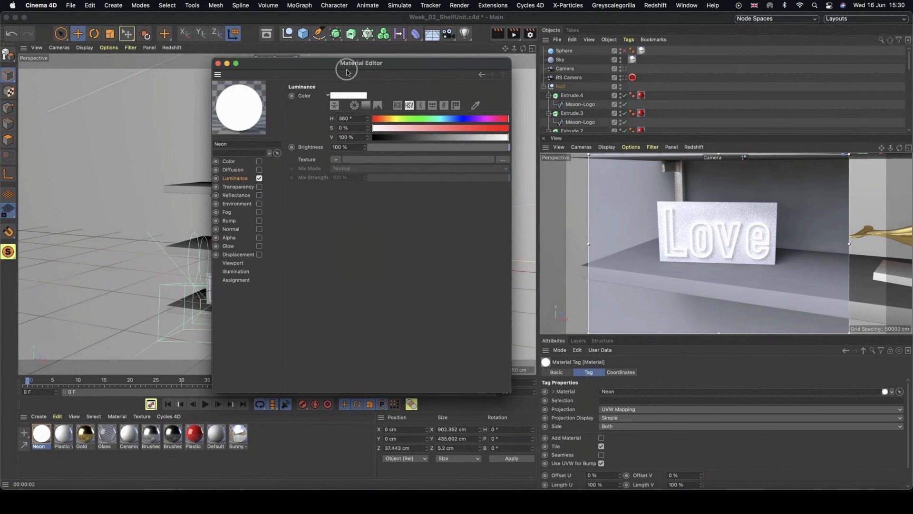
Set the Luminance colour to red with 76% saturation.
left_click_drag(397, 64, 361, 61)
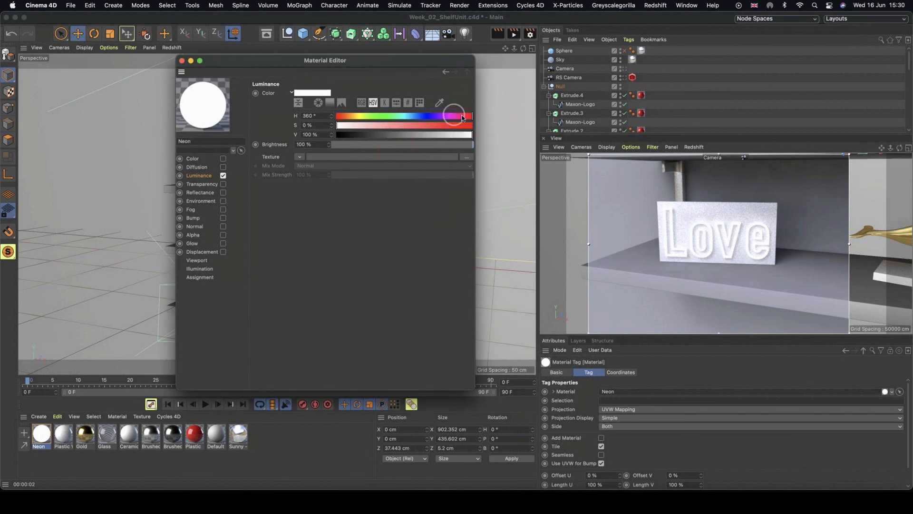
left_click(439, 125)
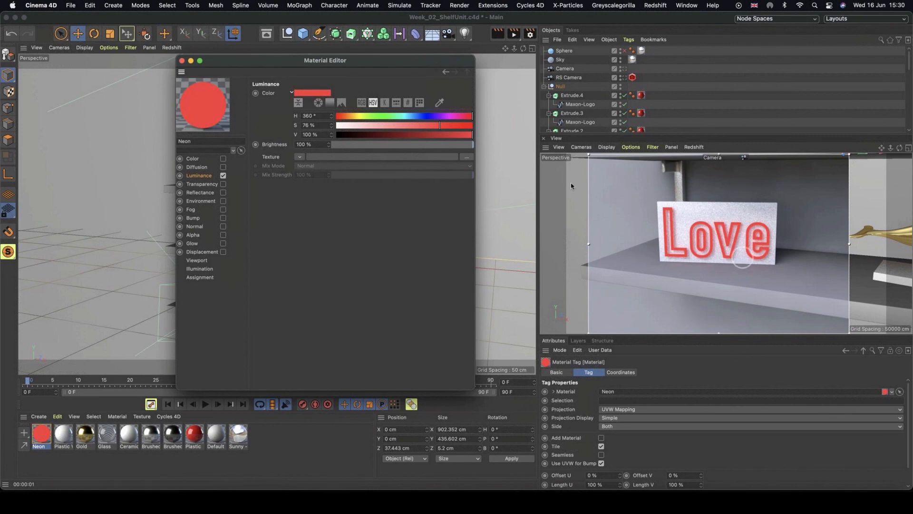
Try a Luminance brightness of 300% and reset it to 100%.
left_click_drag(320, 144, 239, 136)
type("300")
key("Return")
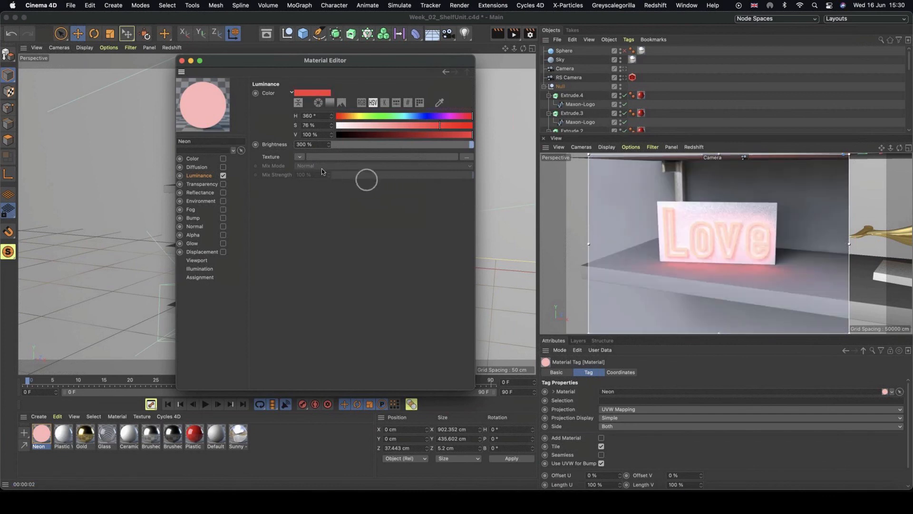
left_click(320, 145)
key("Return")
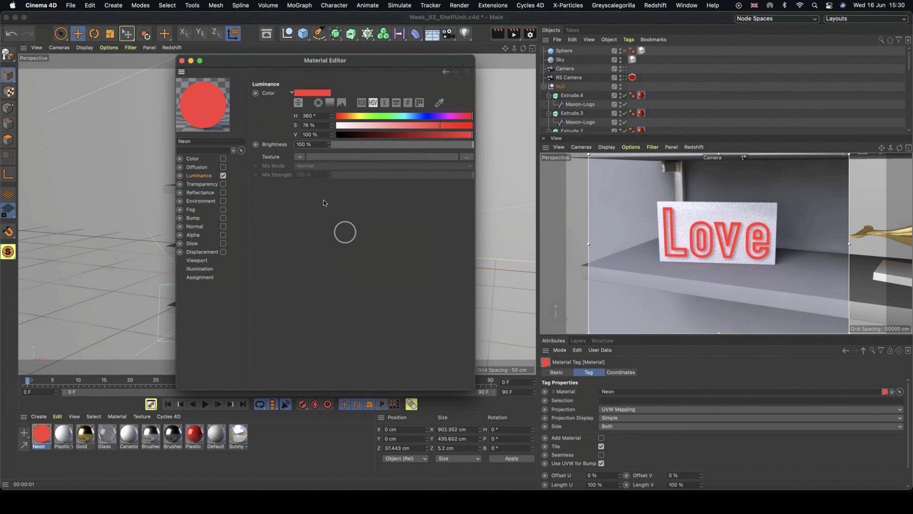
left_click(311, 144)
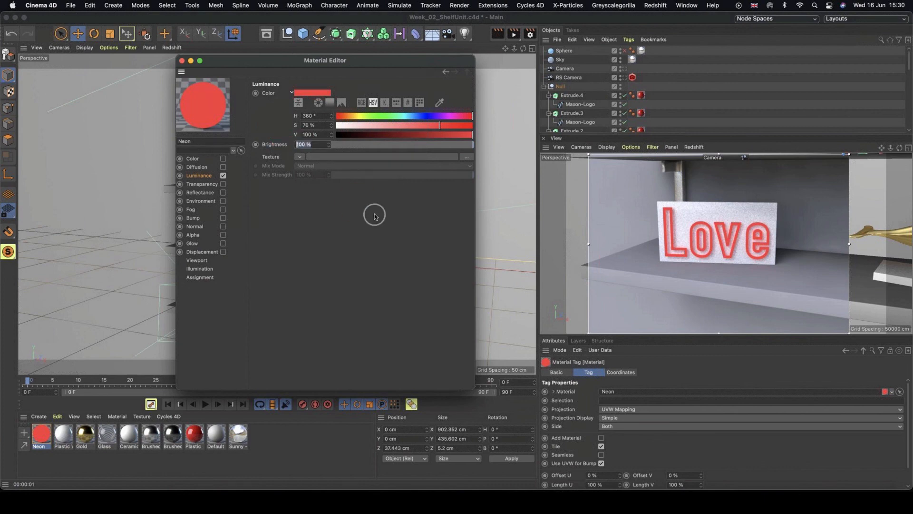
Enable the Glow channel and set its outer strength to 200%.
left_click(192, 243)
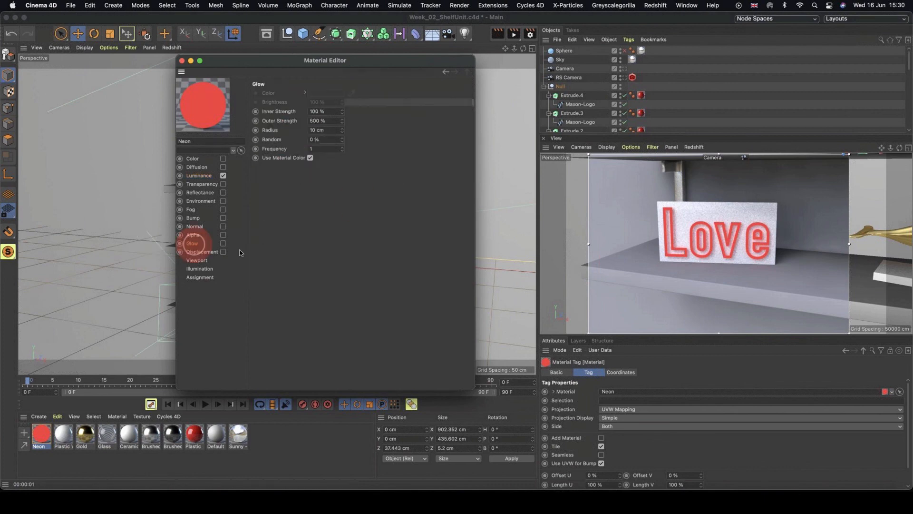
left_click(223, 244)
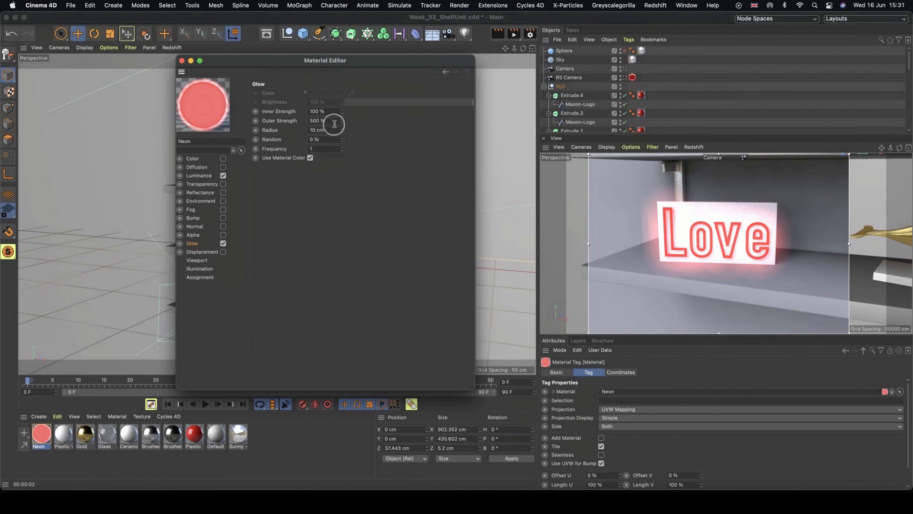
left_click(314, 120)
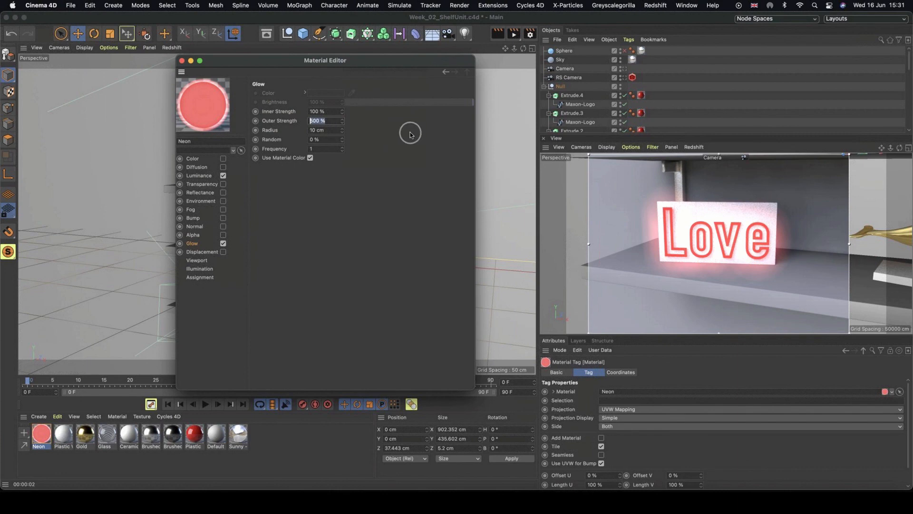
type("200")
key("Return")
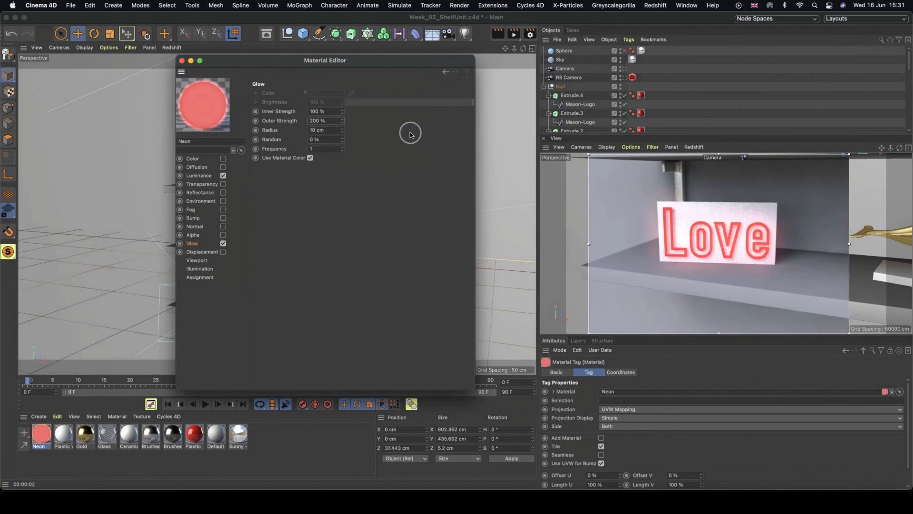
Set the Luminance brightness to 150%.
left_click(199, 176)
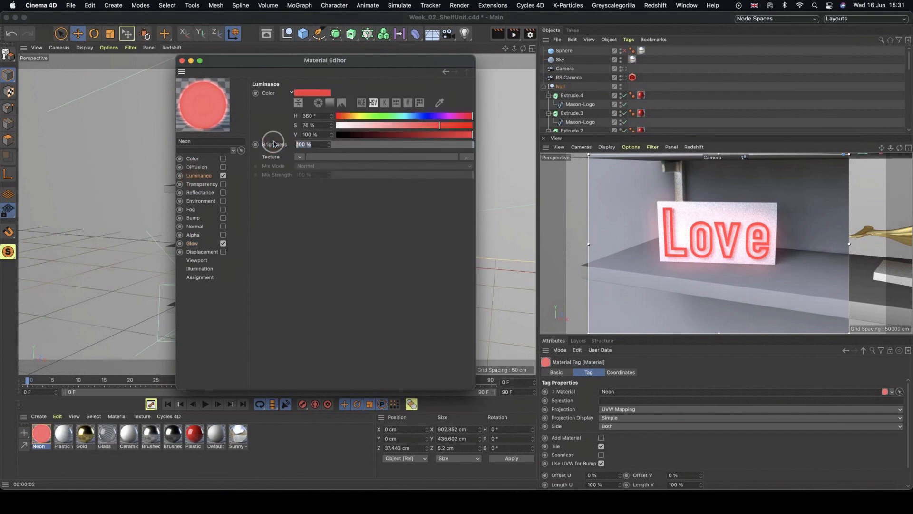
type("150")
key("Return")
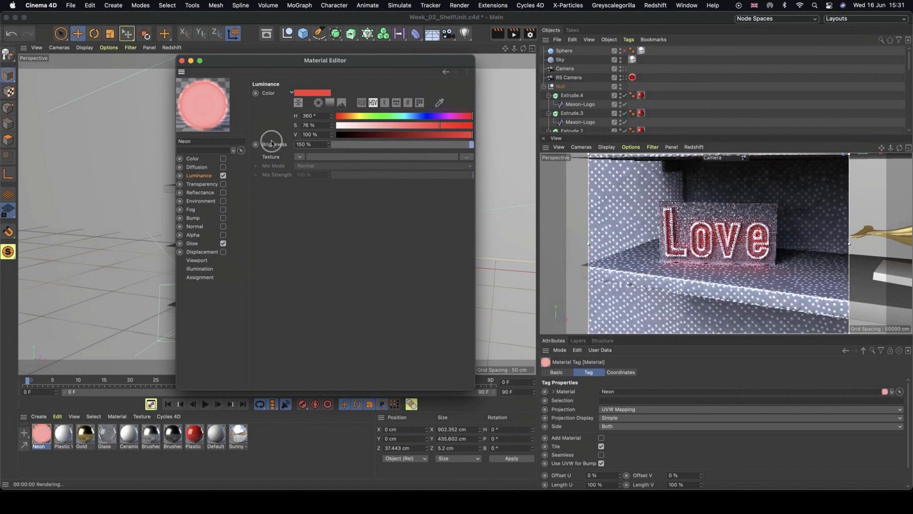
left_click(320, 145)
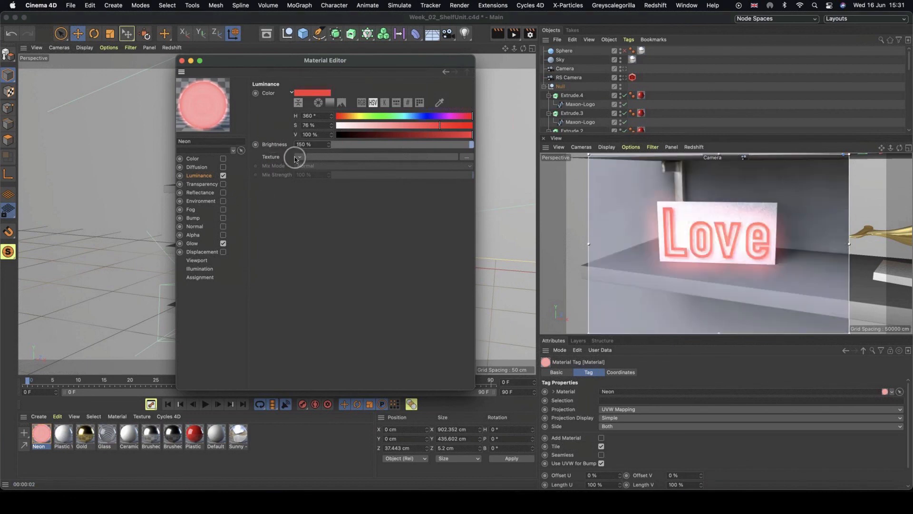
Set the Glow outer strength to 150% and close the Material Editor.
left_click(192, 243)
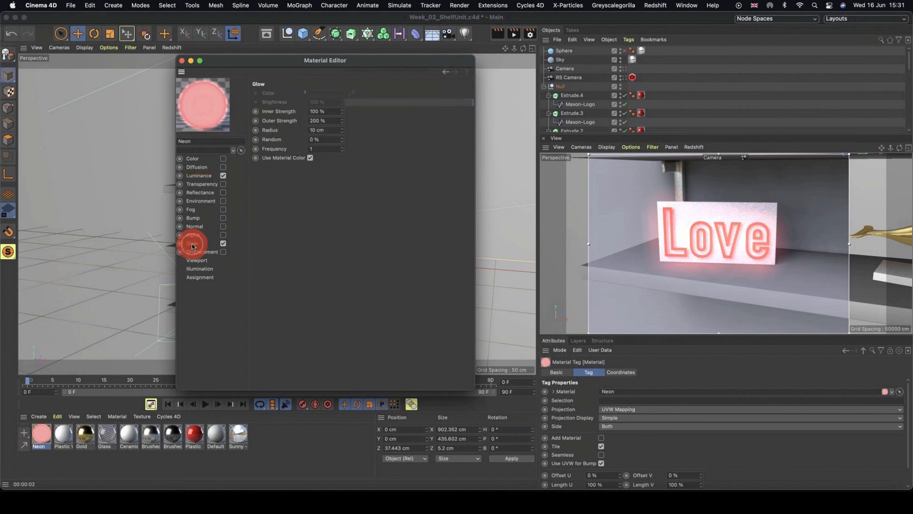
left_click(336, 120)
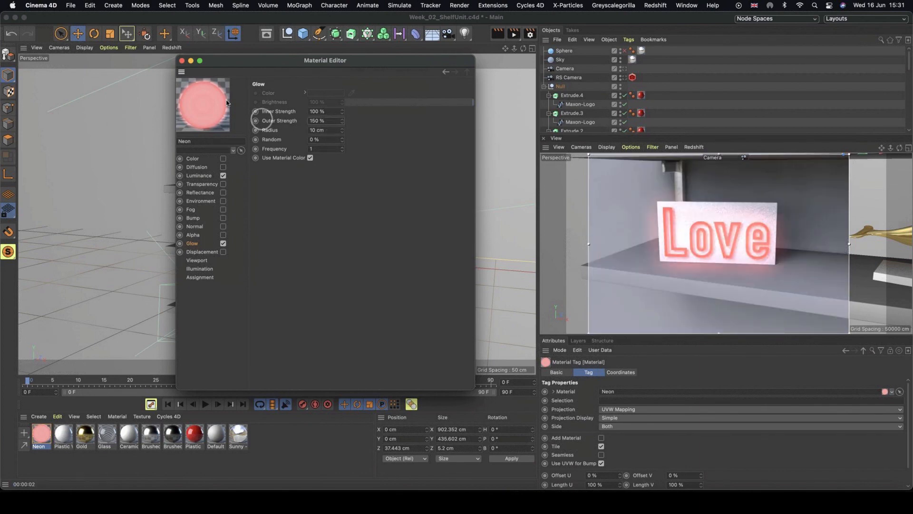
left_click(182, 60)
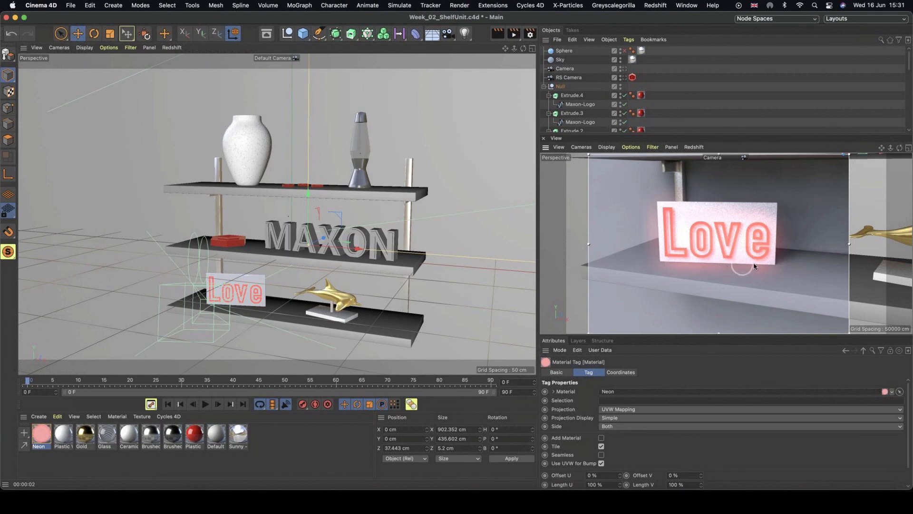
Pull the camera view back to frame the whole shelf unit.
right_click_drag(751, 267, 720, 258, "alt")
right_click_drag(778, 265, 748, 250, "alt")
middle_click_drag(744, 249, 730, 269, "alt")
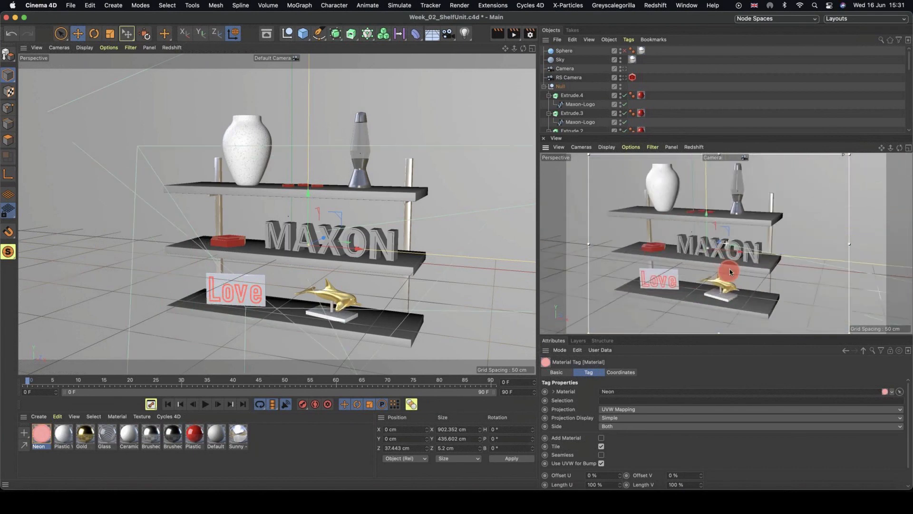
mouse_move(730, 269)
right_mouse_down("alt")
mouse_move(721, 258)
mouse_move(730, 268)
right_mouse_up("alt")
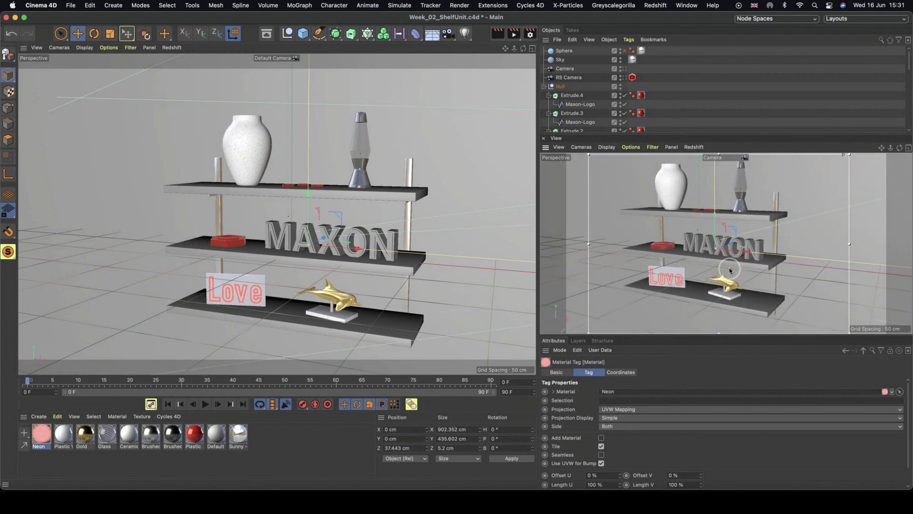